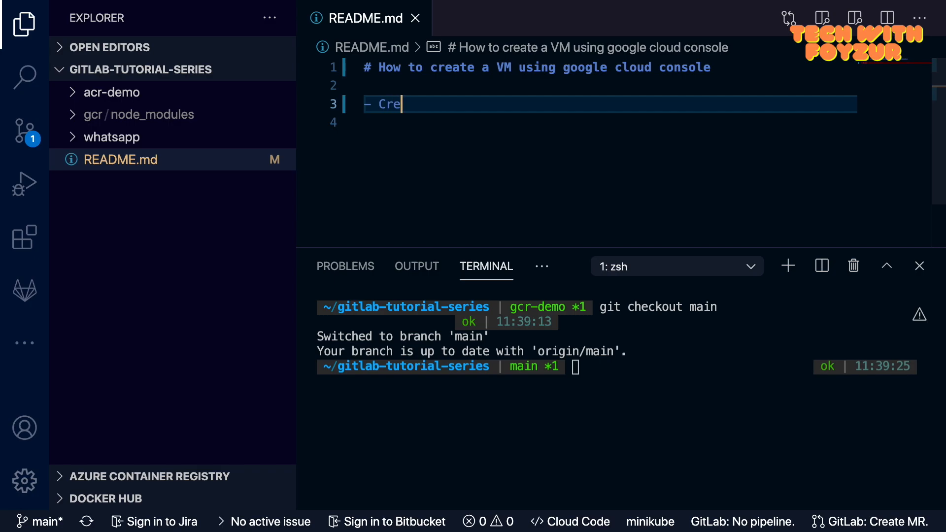
# - Complete the bullet list under the README.md heading with Create a VM, SSH to a VM, Install Nginx and Clean up
pyautogui.write('VM')
pyautogui.press('Return')
pyautogui.write('-')
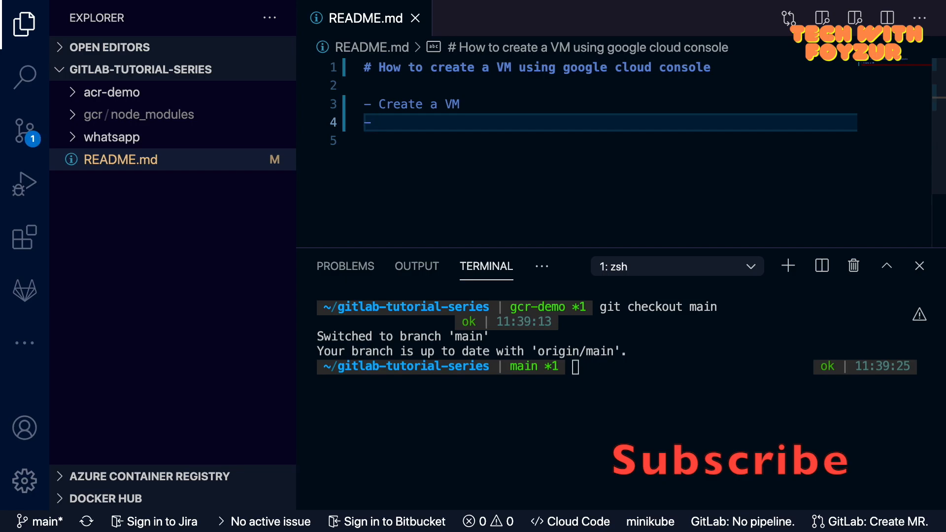
pyautogui.write(' SSH to a VM')
pyautogui.press('Return')
pyautogui.write('- Install Nginx')
pyautogui.press('Return')
pyautogui.write('Clean up')
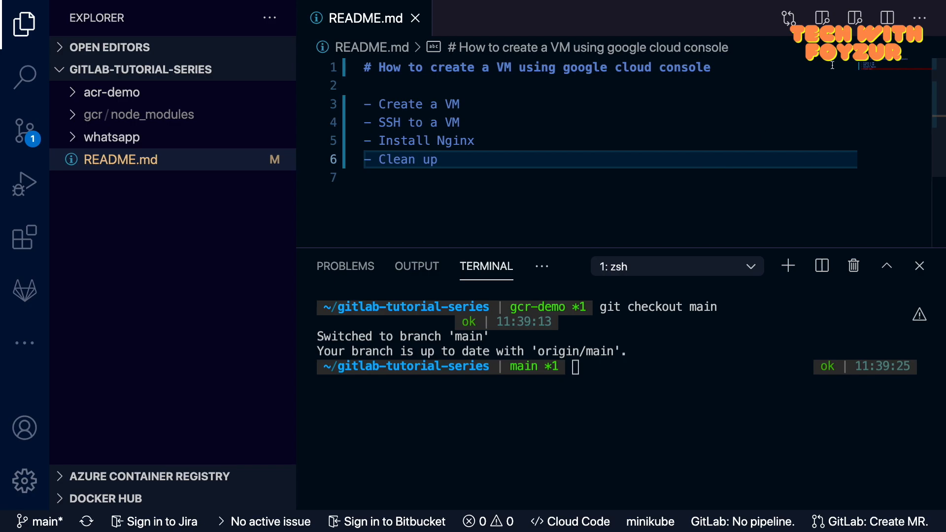
# - Show the README preview beside its source, with the file explorer hidden and the terminal cleared
pyautogui.click(855, 18)
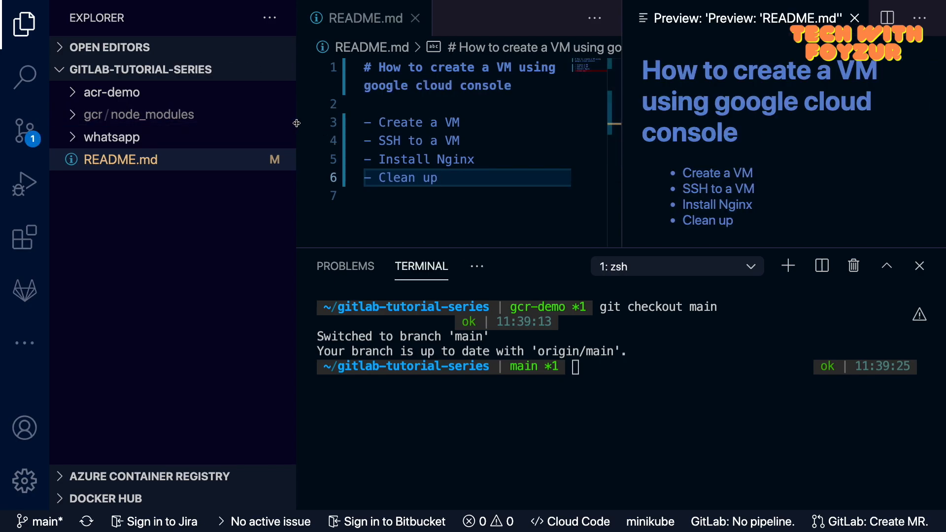
pyautogui.hotkey('ctrl', 'b')
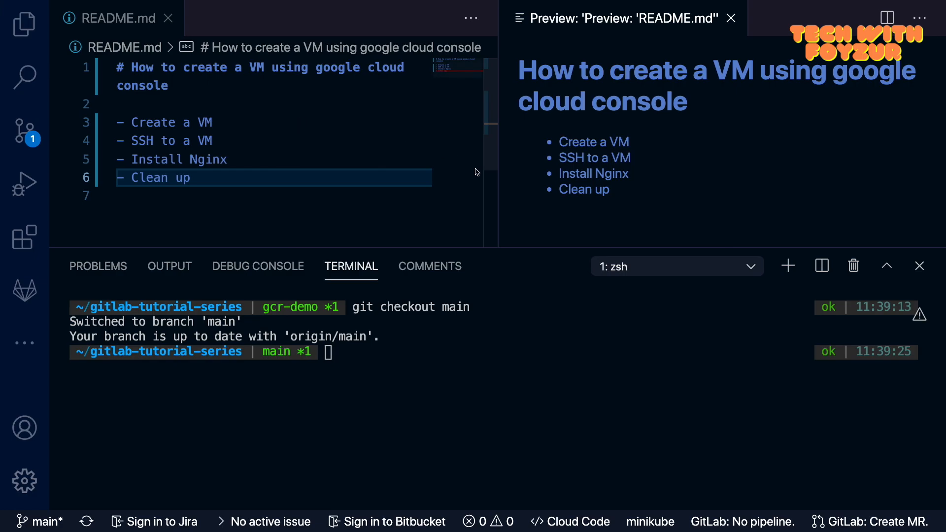
pyautogui.press('super+k')
# - Below the list add "You need to have an google cloud account if you want to follow along this video with hands-on." and shrink the terminal area
pyautogui.click(443, 196)
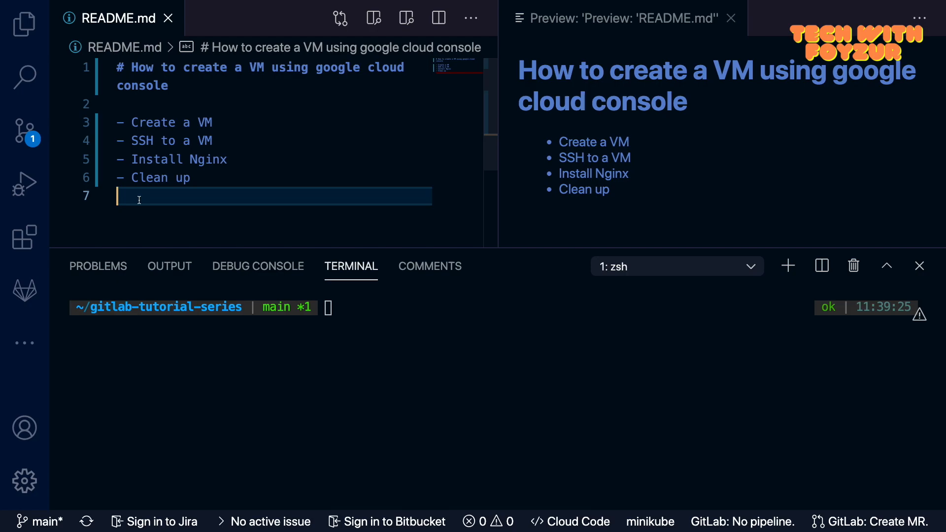
pyautogui.press('Return')
pyautogui.press('Return')
pyautogui.write('You nee')
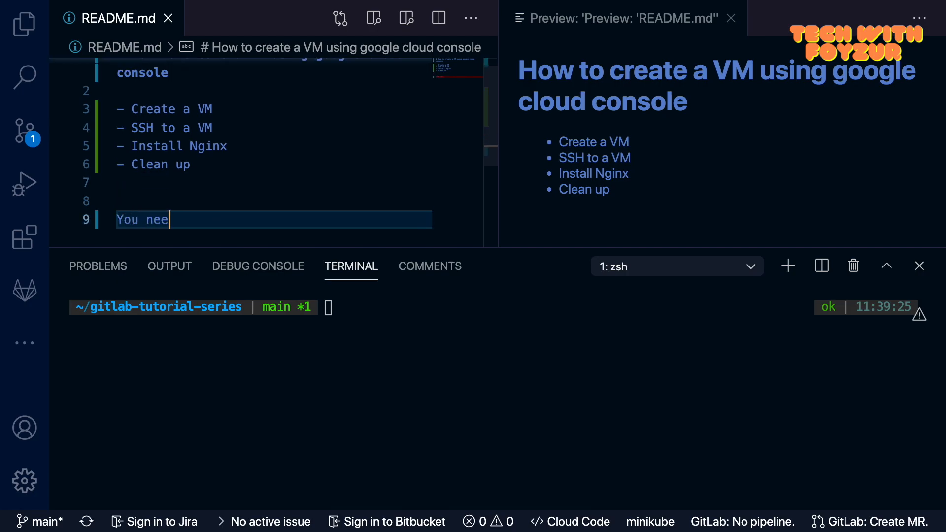
pyautogui.write('d to have an go')
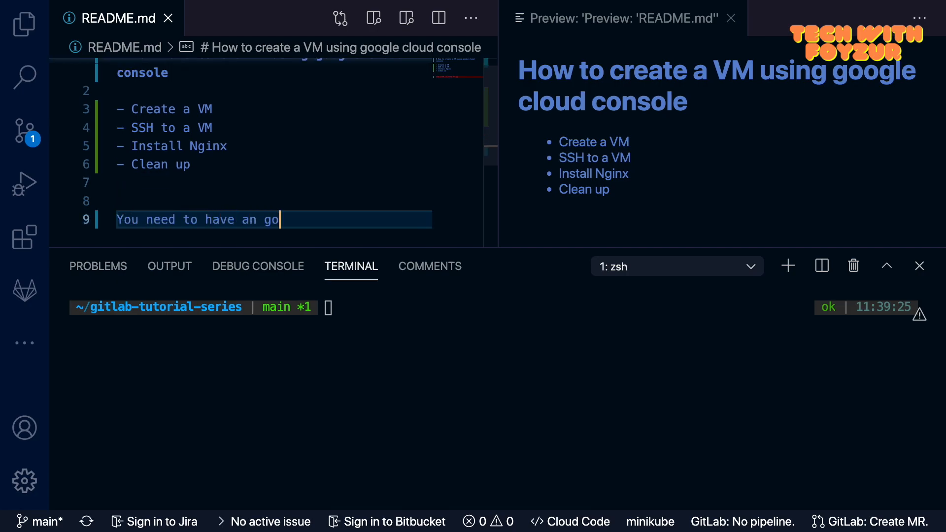
pyautogui.write('ogle cloud account')
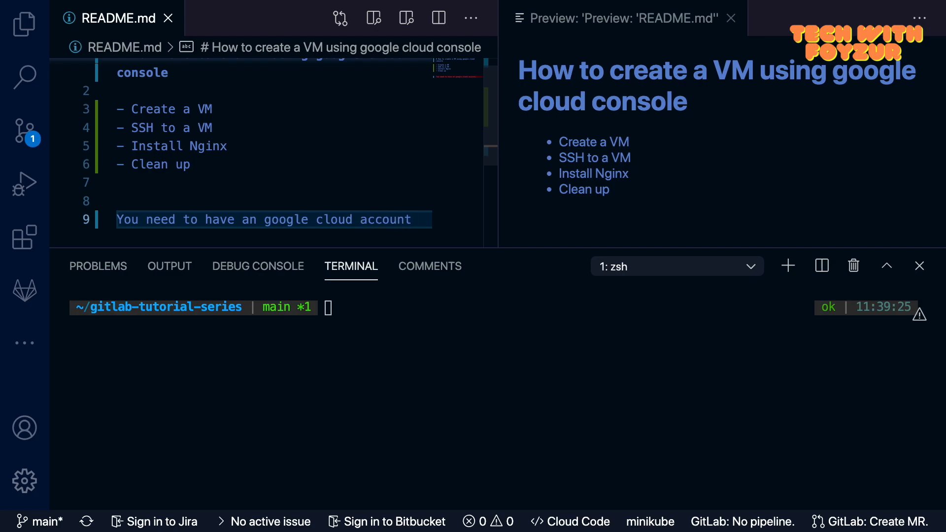
pyautogui.write(' if you want to foll')
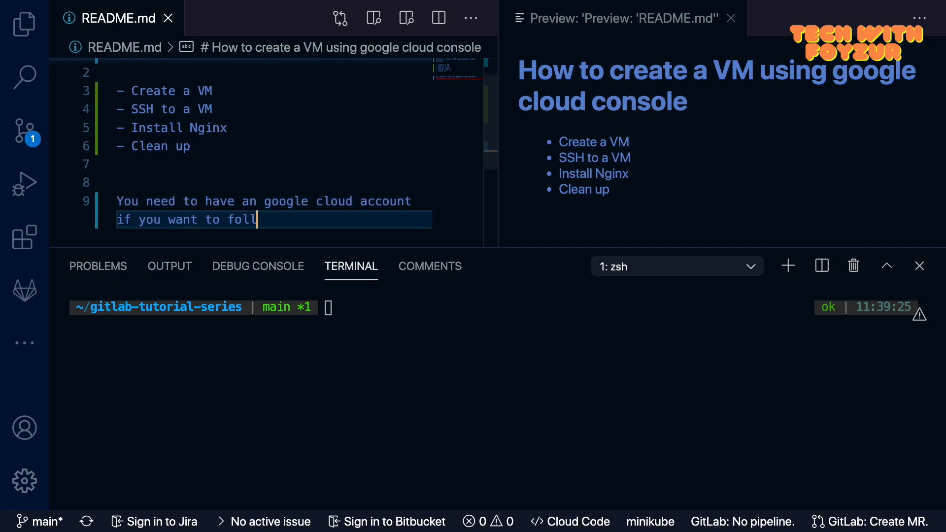
pyautogui.write('ow along this')
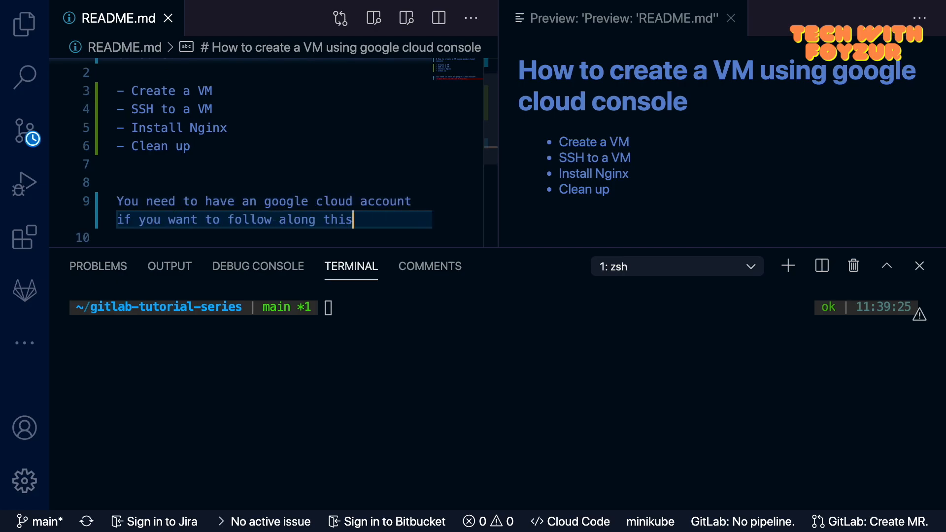
pyautogui.write(' video with hands')
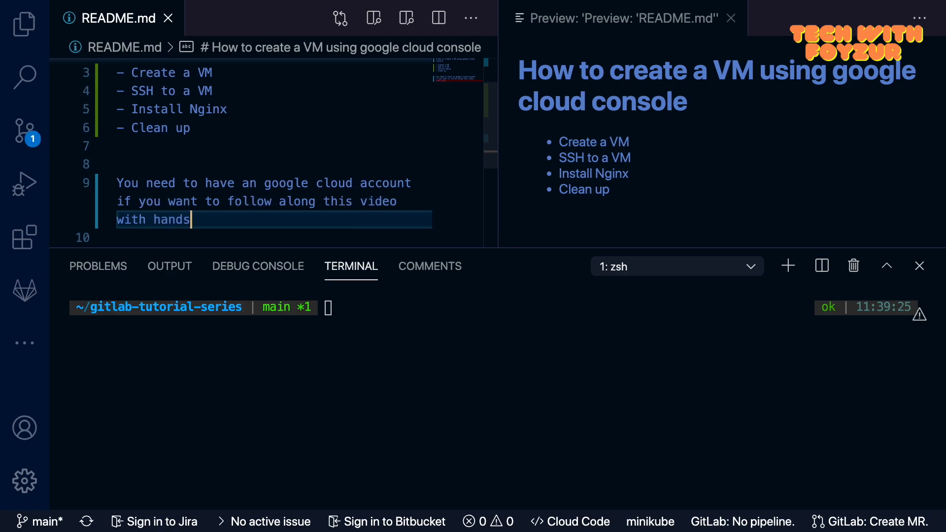
pyautogui.write('-on.')
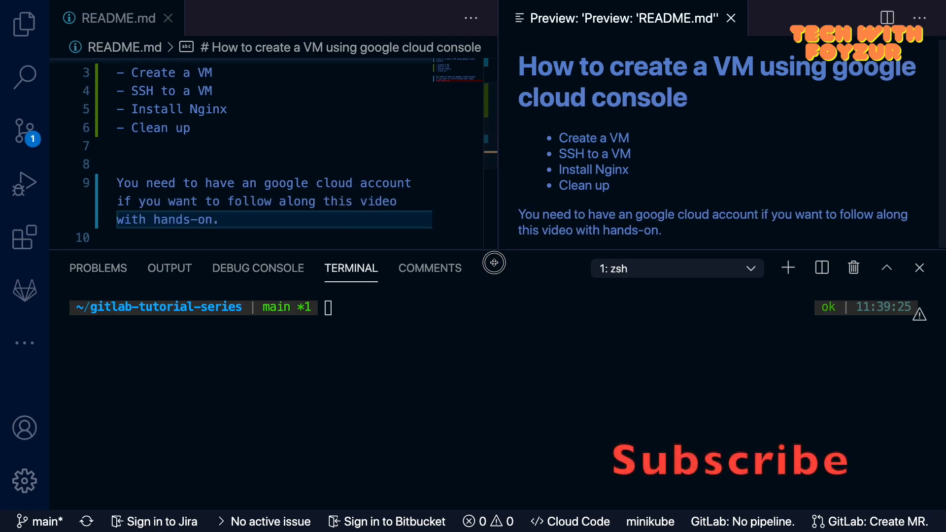
pyautogui.moveTo(492, 252); pyautogui.dragTo(486, 348)
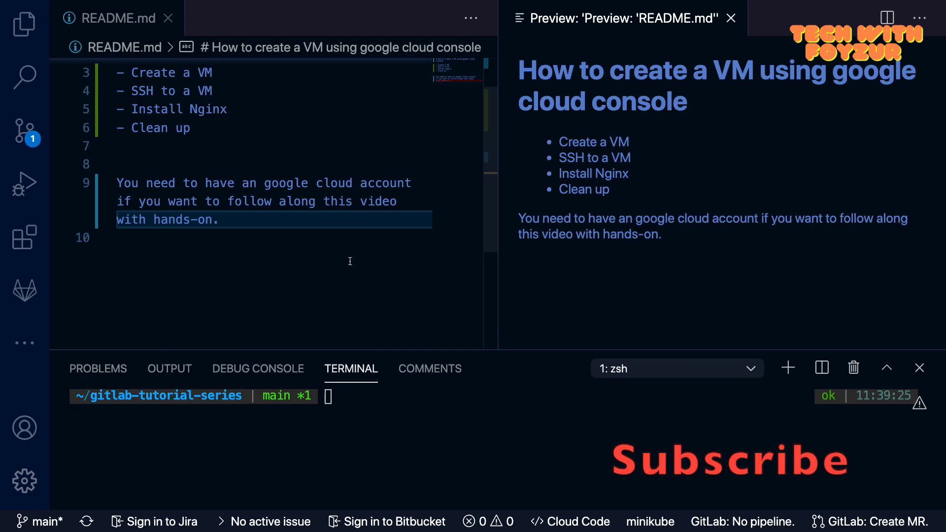
pyautogui.scroll(1, 203, 144)
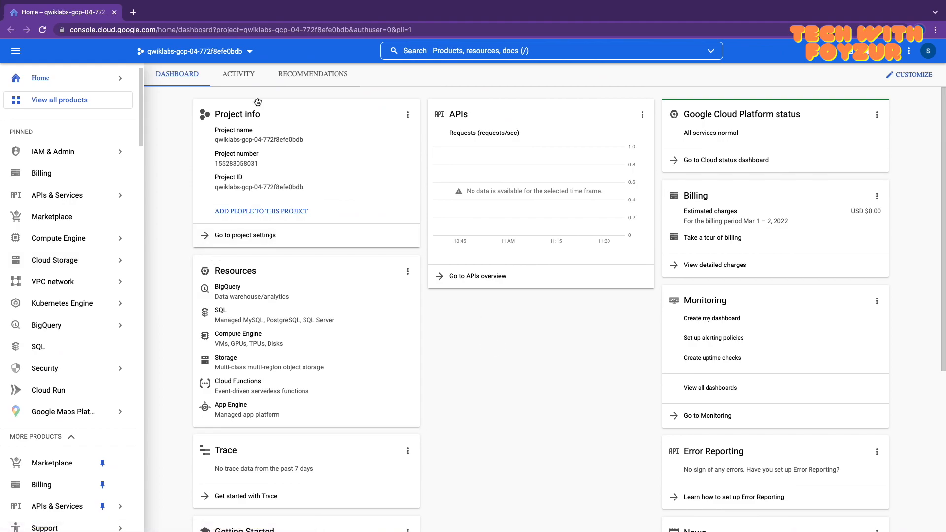
# - In the Google Cloud console, check the project selector without changing the project, and go to Compute Engine's VM instances page
pyautogui.click(243, 55)
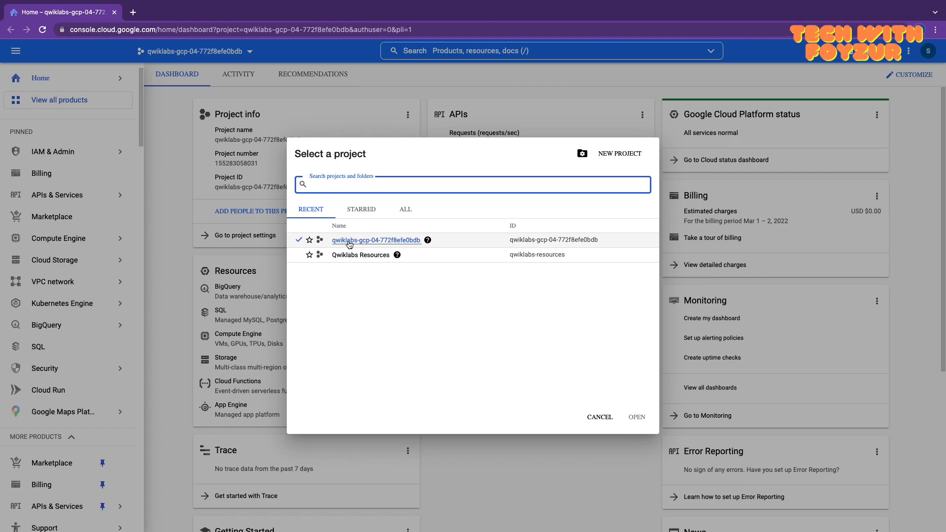
pyautogui.click(596, 419)
pyautogui.moveTo(38, 78)
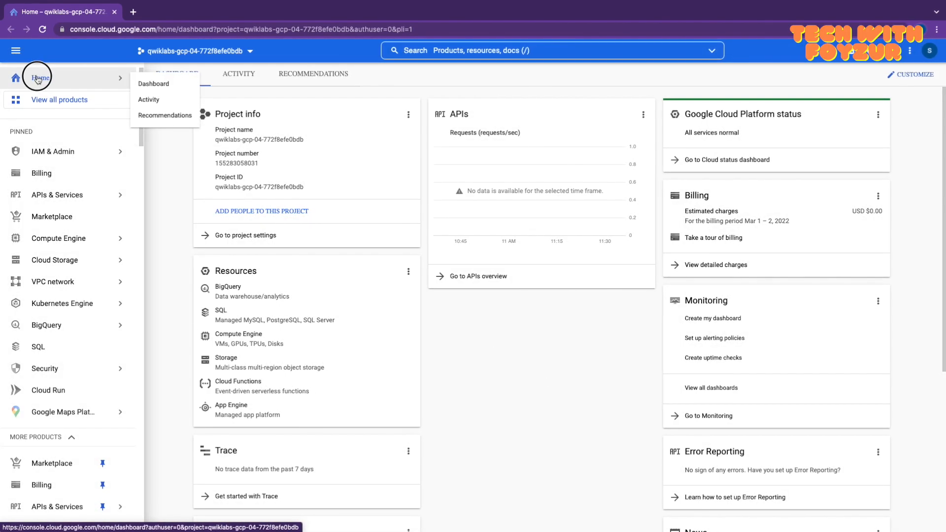
pyautogui.click(16, 49)
pyautogui.click(16, 50)
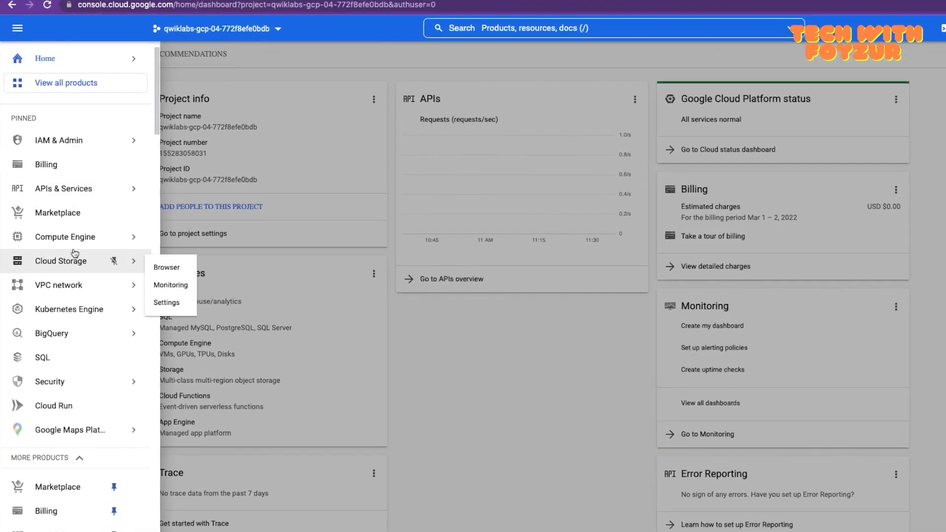
pyautogui.moveTo(54, 240)
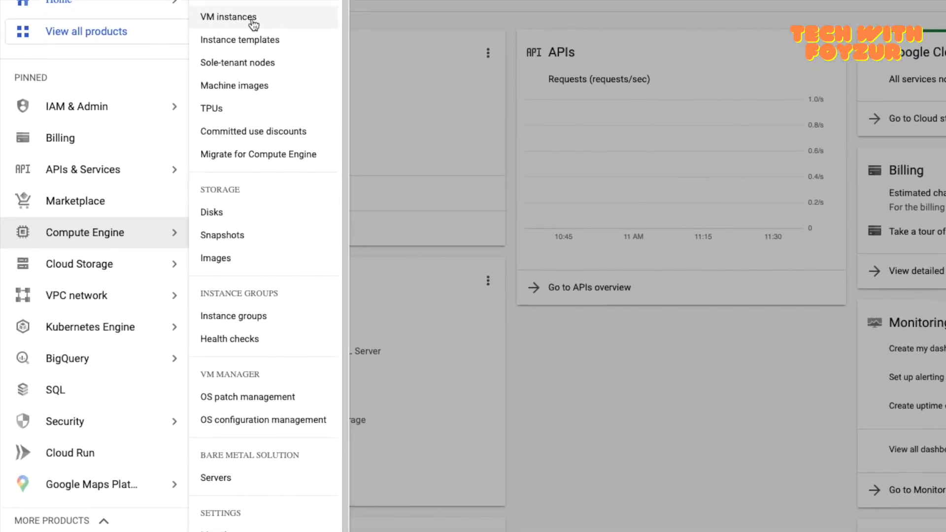
pyautogui.click(260, 14)
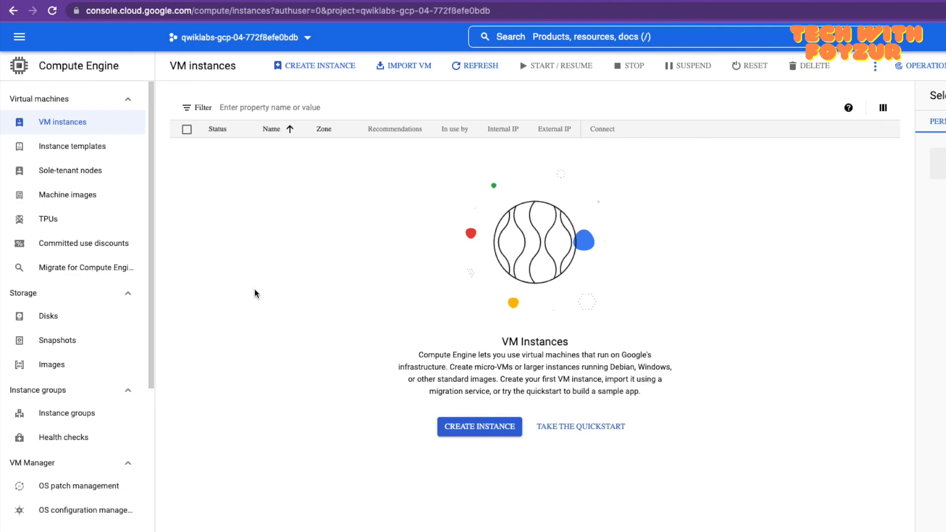
pyautogui.moveTo(171, 66); pyautogui.dragTo(236, 67)
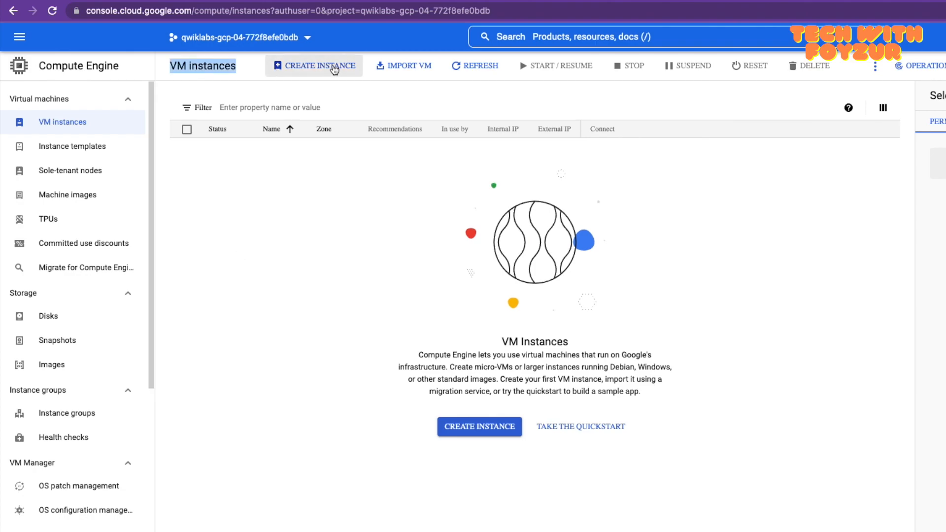
# - Start creating a new VM instance and name it demo-vm
pyautogui.click(333, 69)
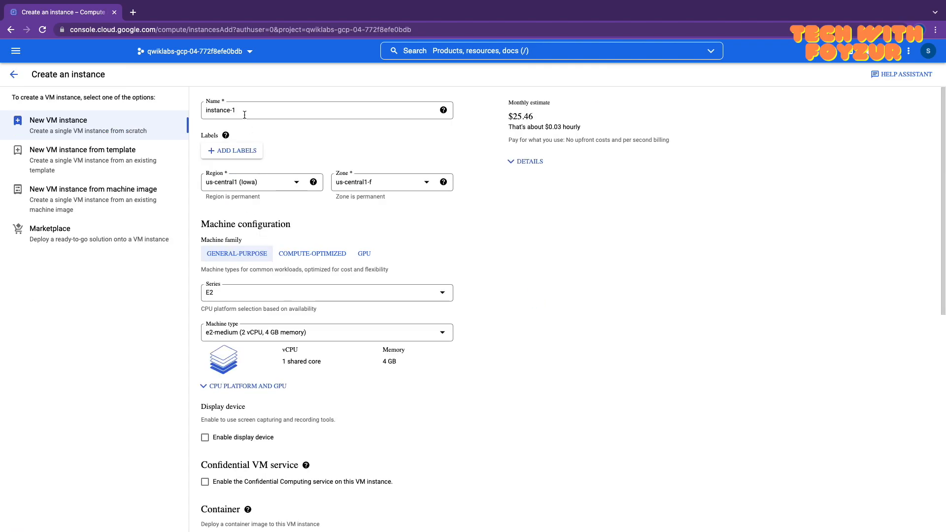
pyautogui.moveTo(302, 86); pyautogui.dragTo(254, 85)
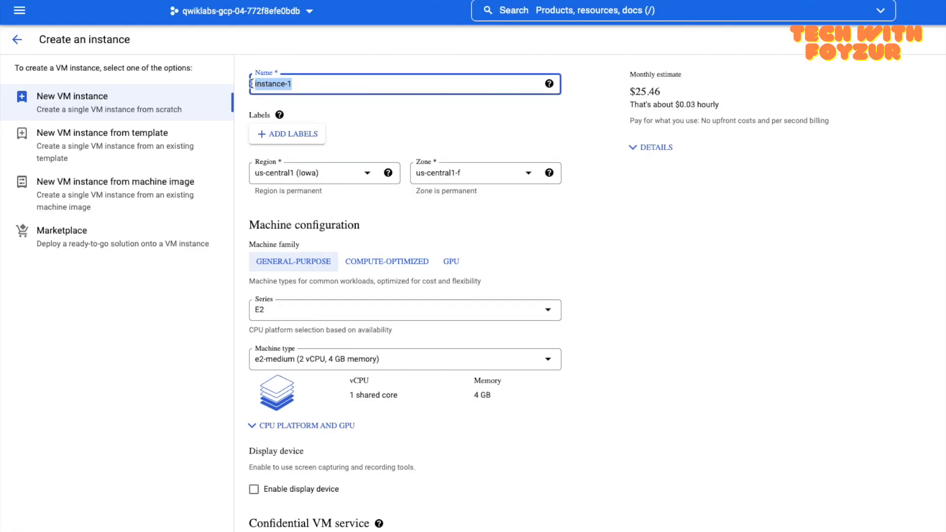
pyautogui.write('demo-vm')
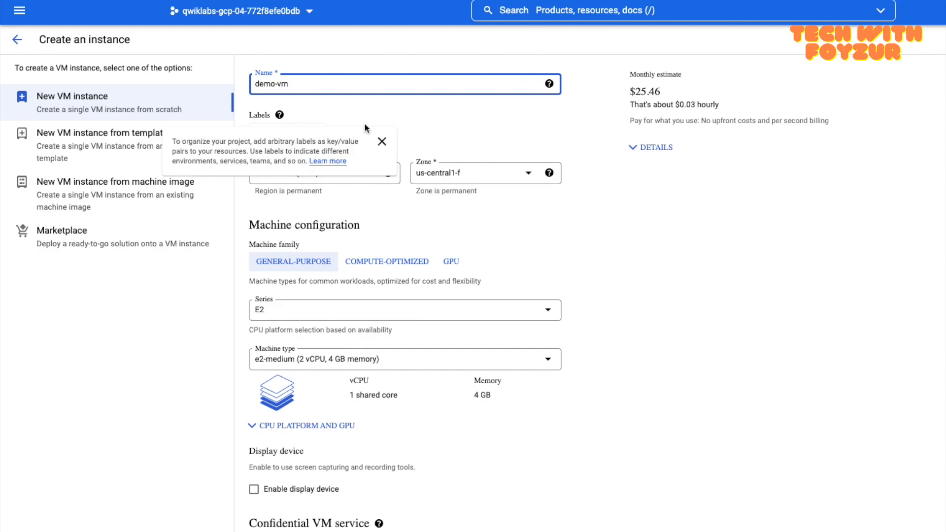
# - Add a label with key env and value dev to the new instance and save it
pyautogui.click(287, 134)
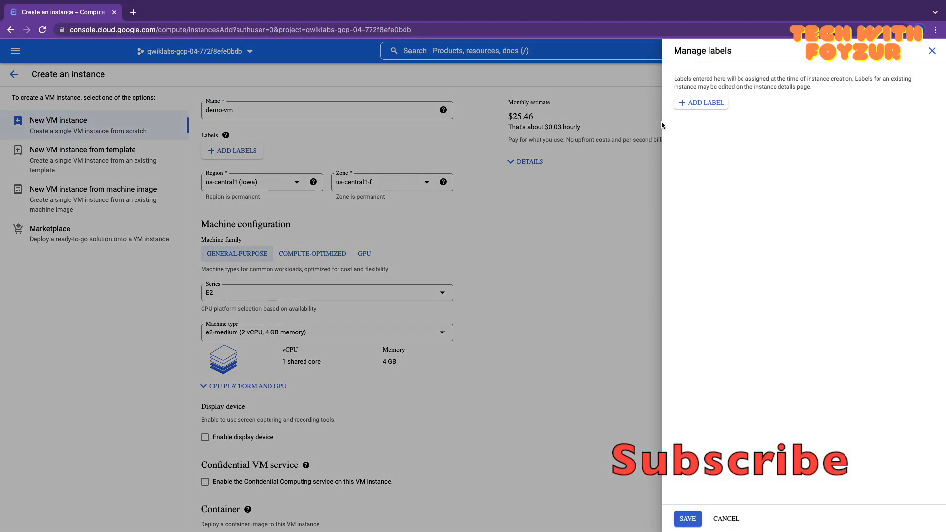
pyautogui.click(705, 102)
pyautogui.write('Env')
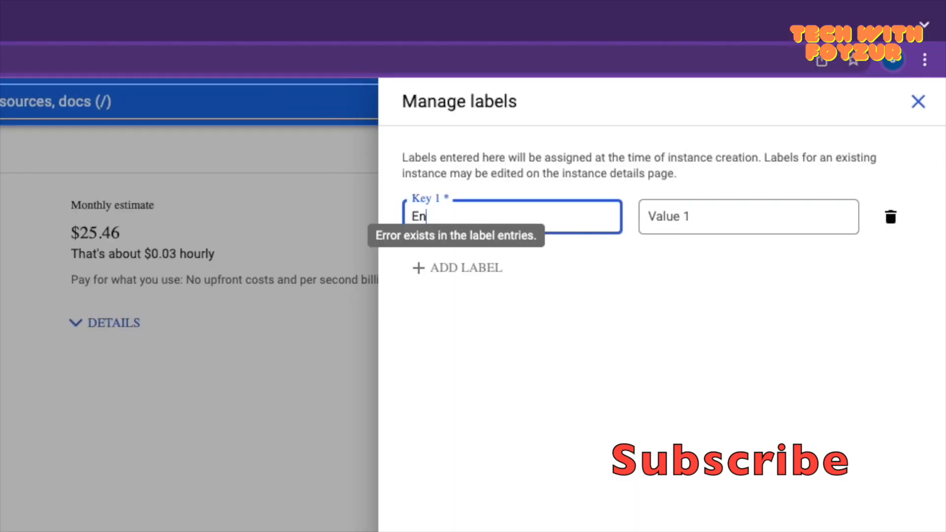
pyautogui.press('Tab')
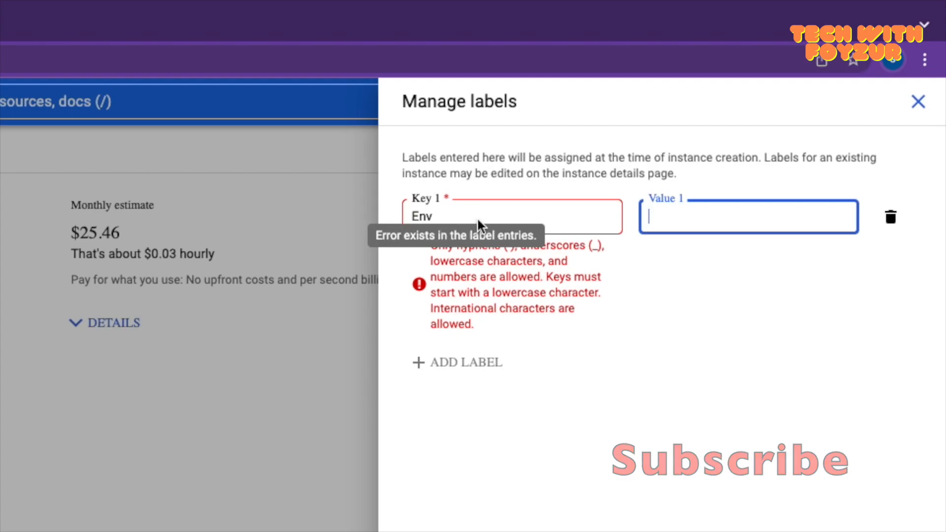
pyautogui.moveTo(450, 216); pyautogui.dragTo(392, 217)
pyautogui.write('env')
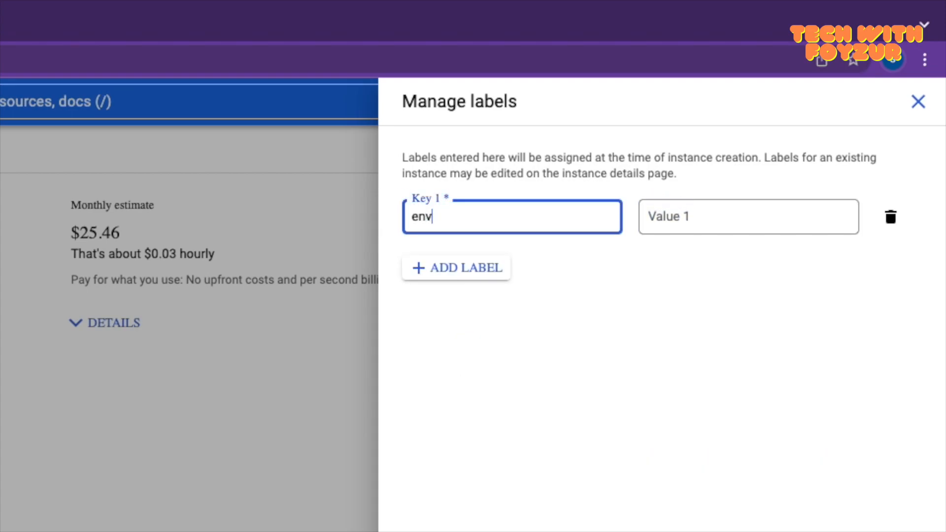
pyautogui.click(665, 227)
pyautogui.write('dev')
pyautogui.click(555, 303)
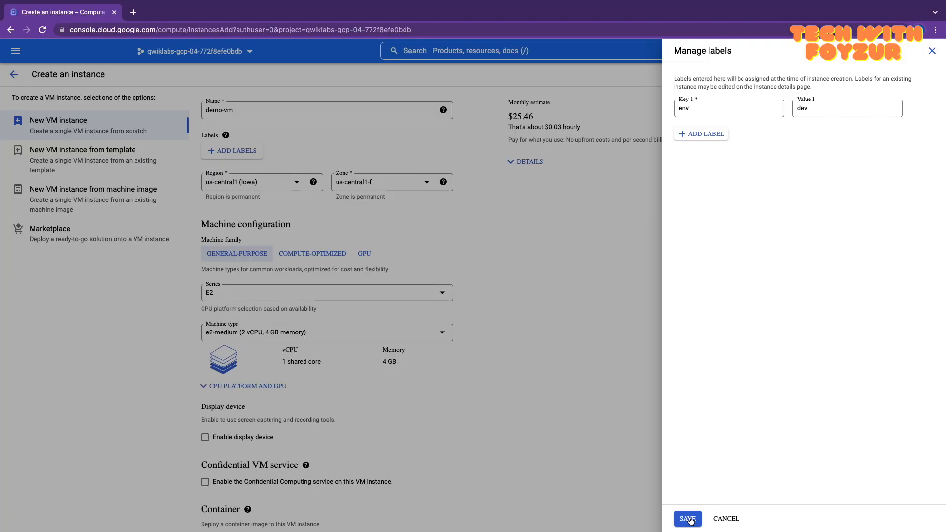
pyautogui.click(688, 519)
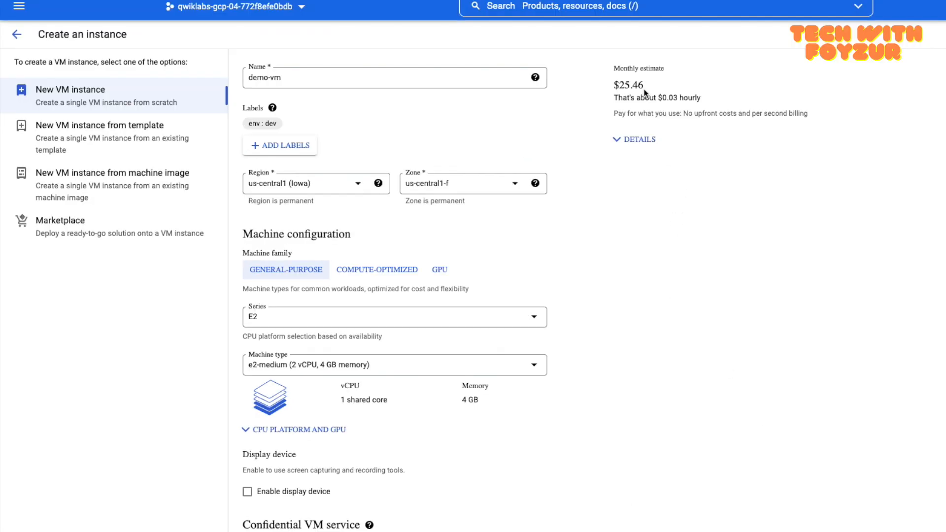
# - Review the monthly and hourly cost estimate and set the instance's region to europe-north1 (Finland)
pyautogui.moveTo(612, 67); pyautogui.dragTo(671, 72)
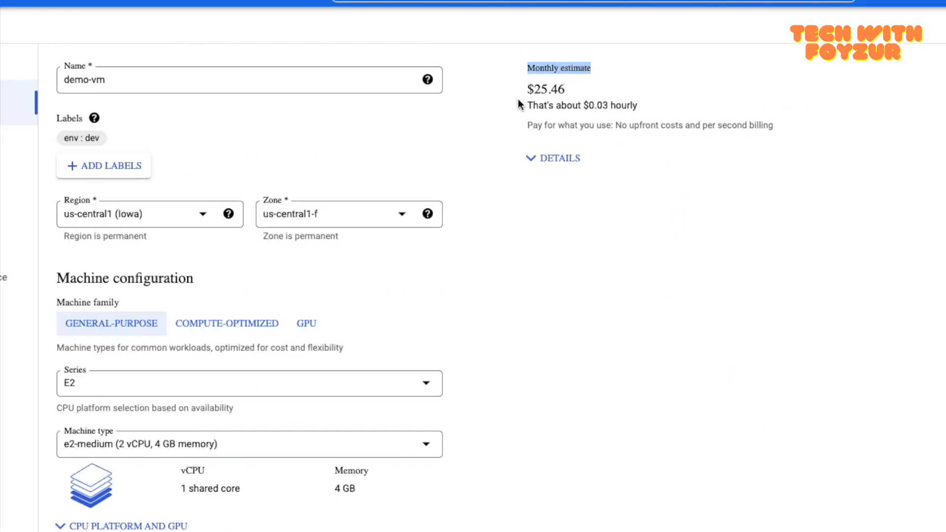
pyautogui.moveTo(527, 105); pyautogui.dragTo(638, 106)
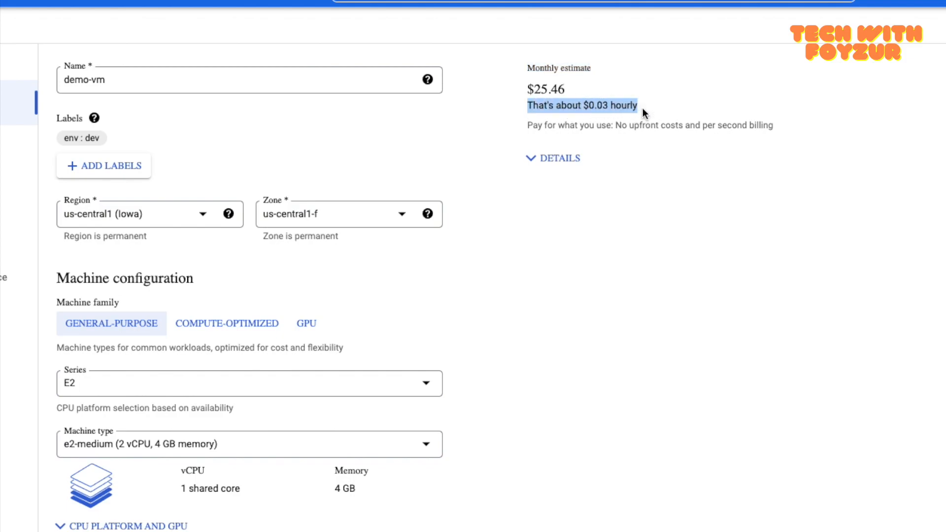
pyautogui.click(201, 216)
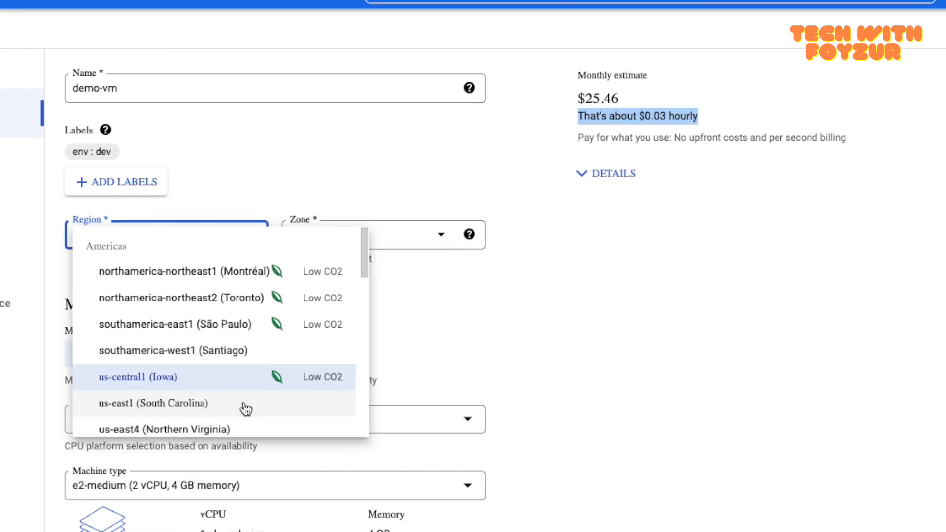
pyautogui.scroll(-5, 246, 409)
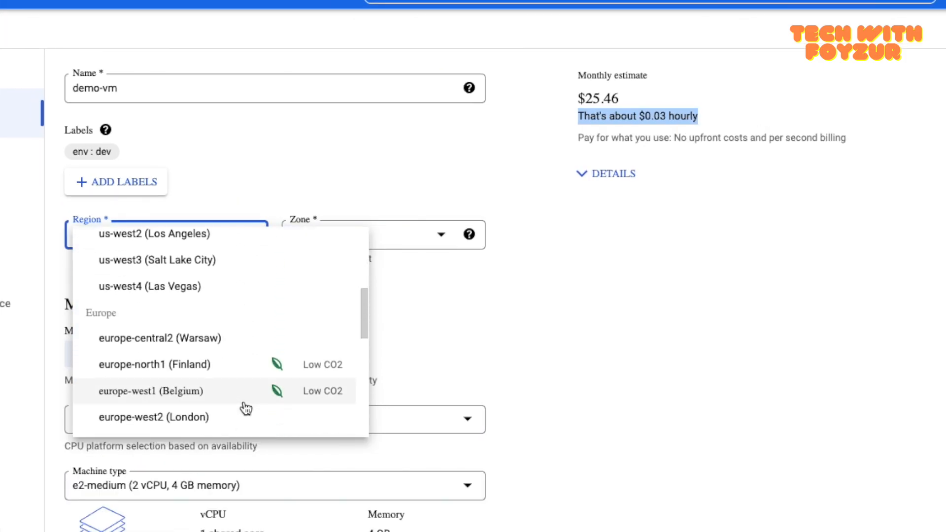
pyautogui.moveTo(292, 365); pyautogui.dragTo(343, 369)
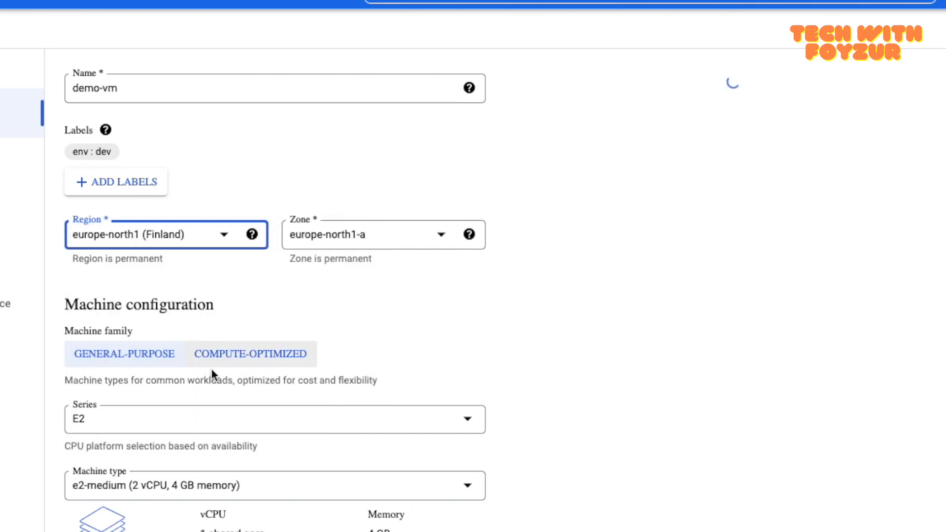
# - Set the instance's zone to europe-north1-c
pyautogui.click(410, 249)
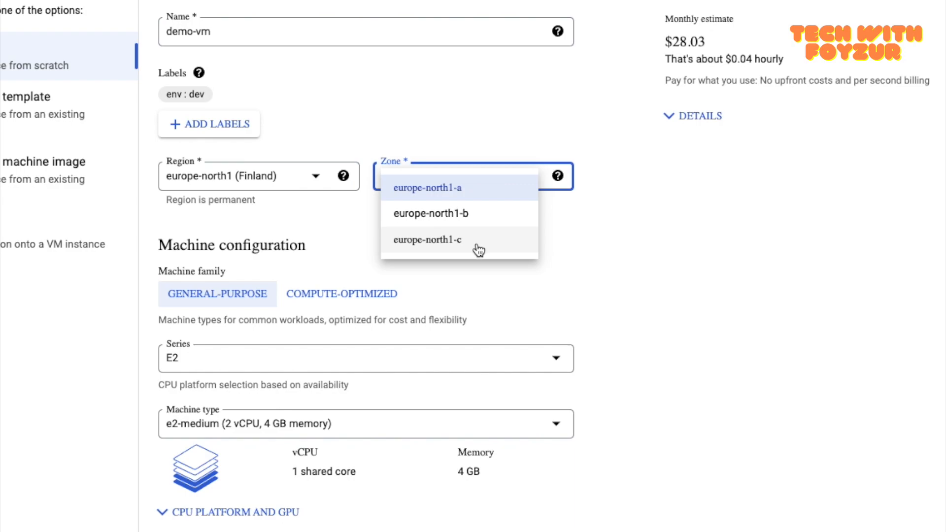
pyautogui.click(474, 248)
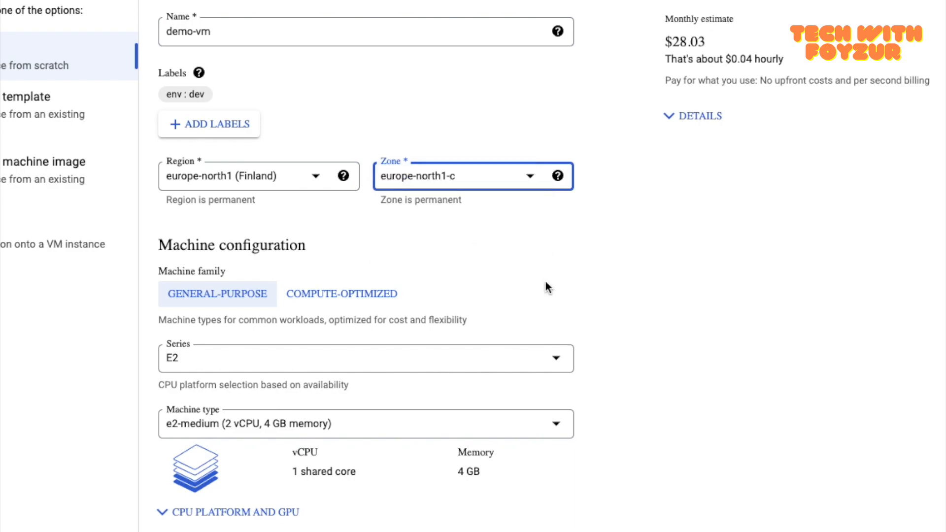
# - Examine the machine types offered by the compute-optimized family, and return the machine family to general-purpose
pyautogui.scroll(-2, 534, 298)
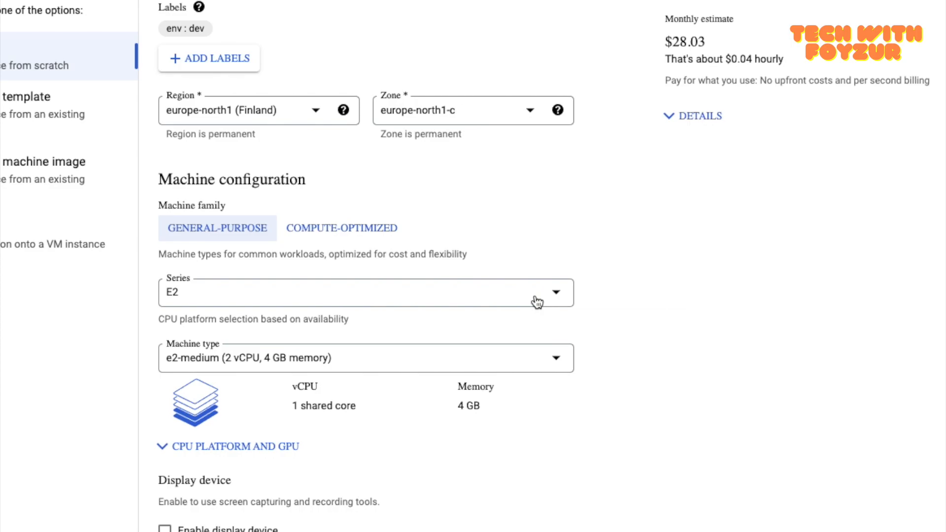
pyautogui.click(340, 193)
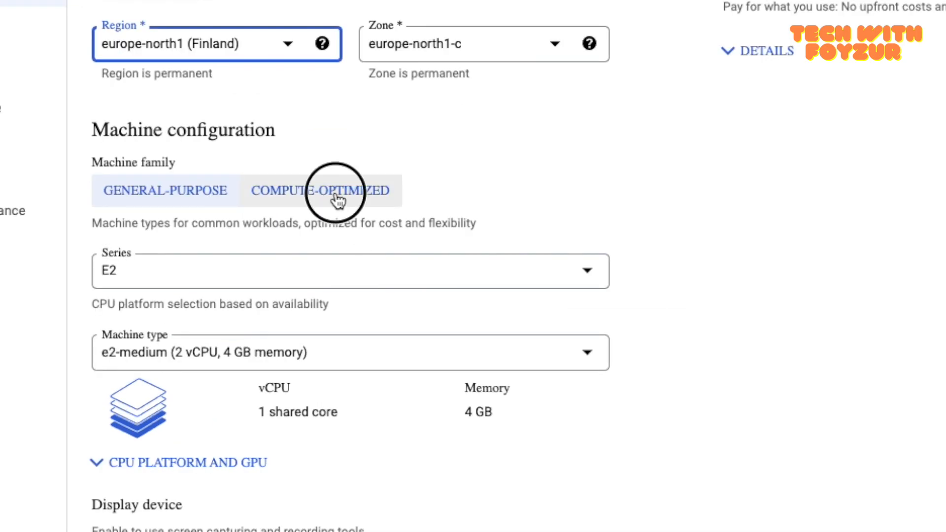
pyautogui.click(260, 351)
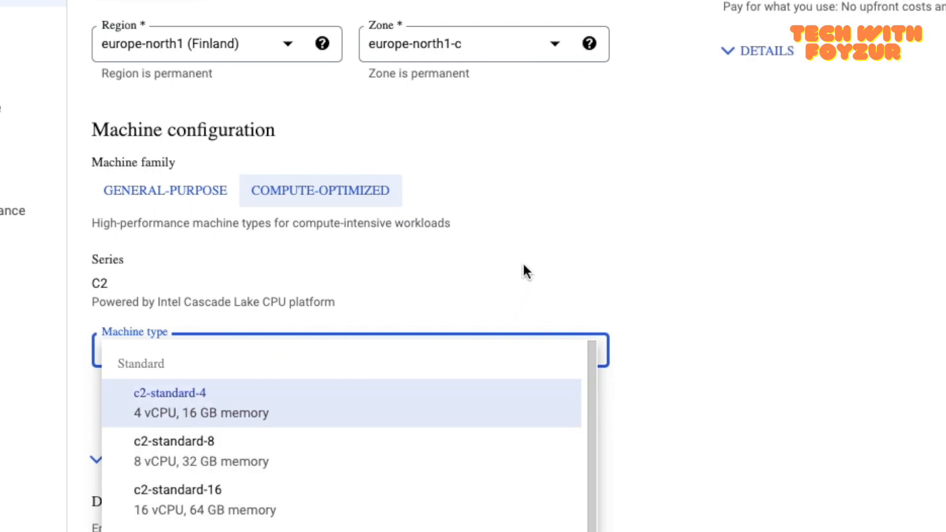
pyautogui.click(355, 226)
pyautogui.click(201, 194)
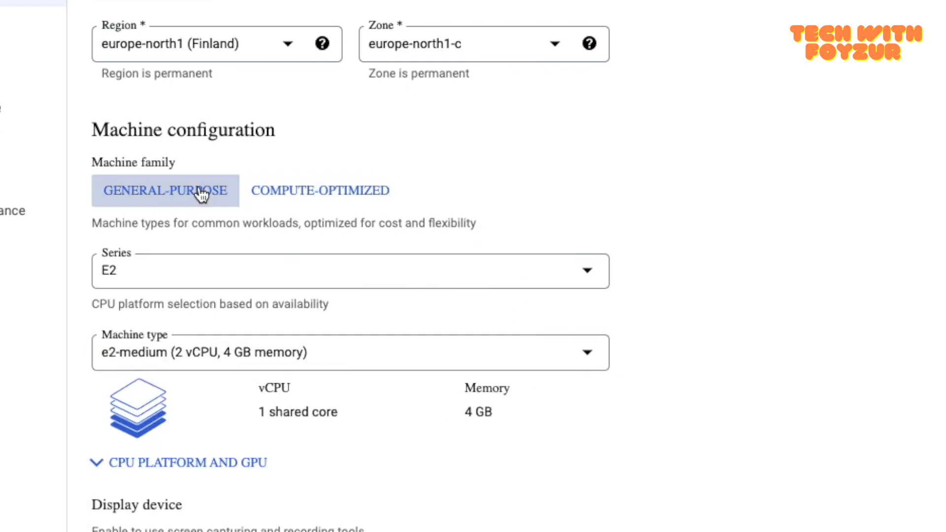
# - Set the machine series to N1 within the general-purpose family
pyautogui.click(200, 271)
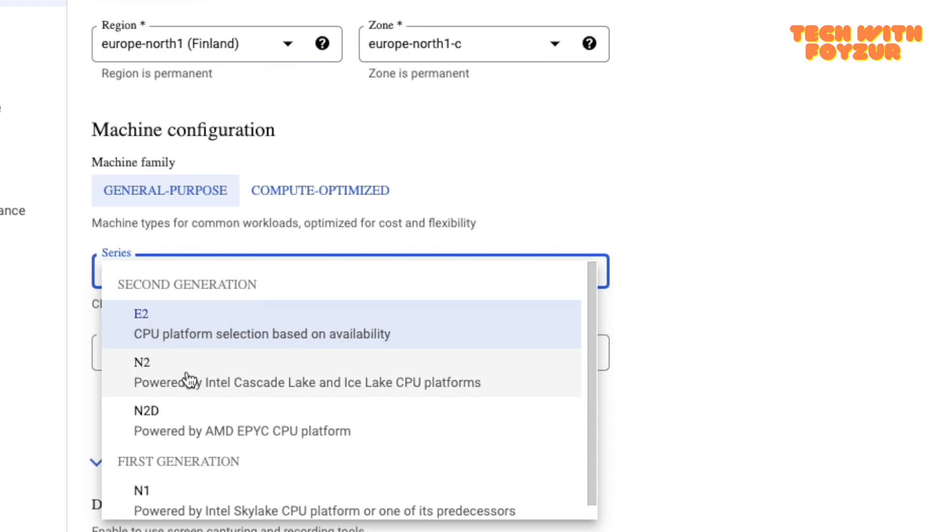
pyautogui.scroll(-1, 186, 414)
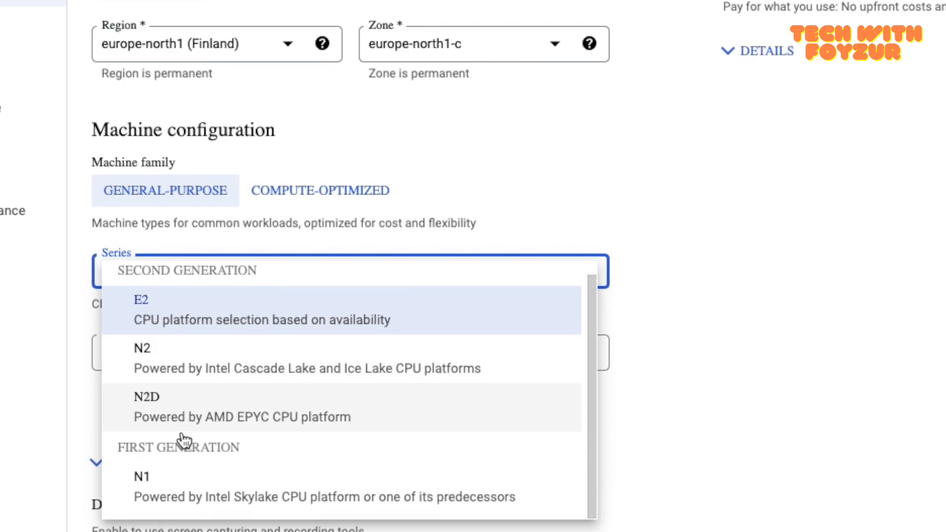
pyautogui.click(170, 484)
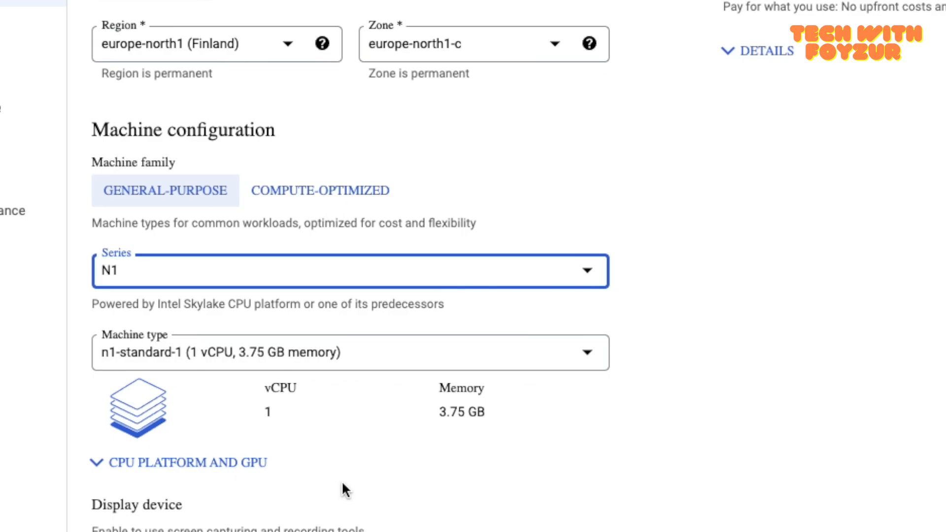
# - Expand the CPU platform and GPU section to examine its settings
pyautogui.scroll(-5, 341, 481)
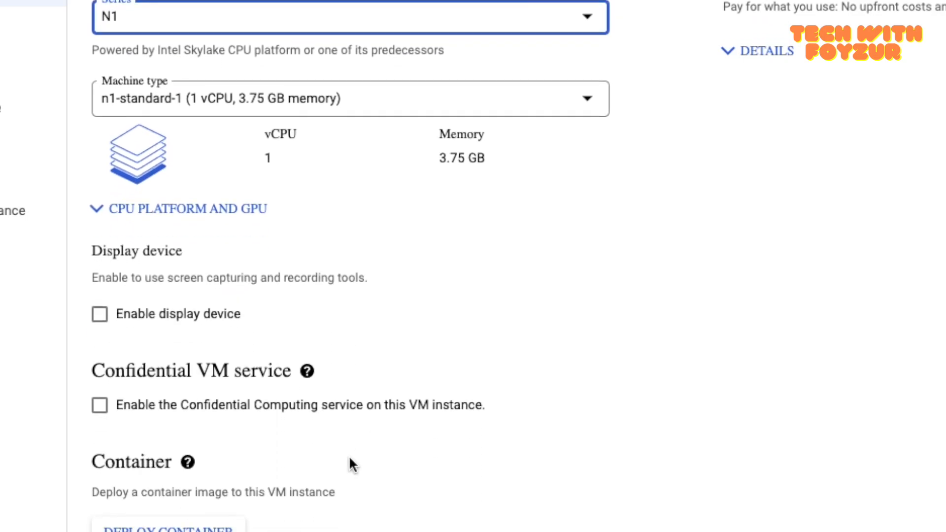
pyautogui.scroll(-1, 350, 462)
pyautogui.click(101, 192)
pyautogui.scroll(-1, 486, 497)
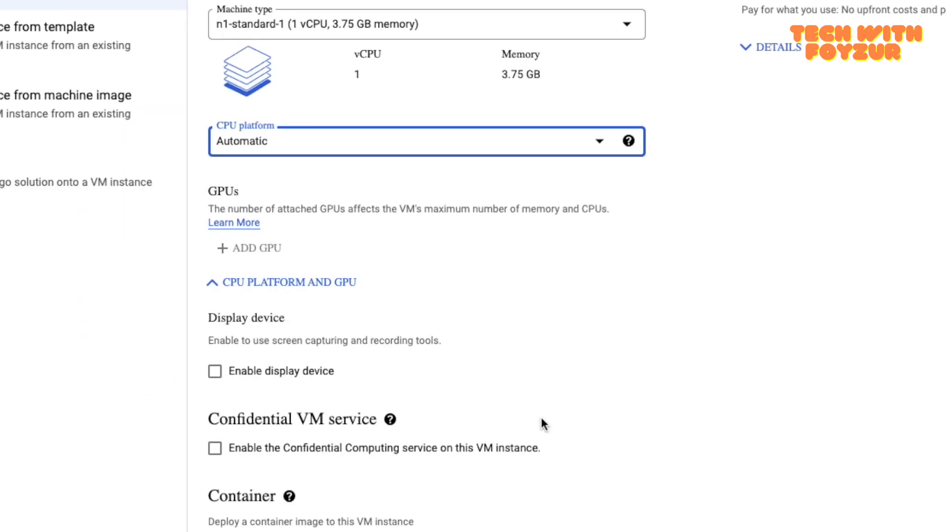
# - Read the description of the display device option, and turn the option on and off again
pyautogui.scroll(-3, 541, 419)
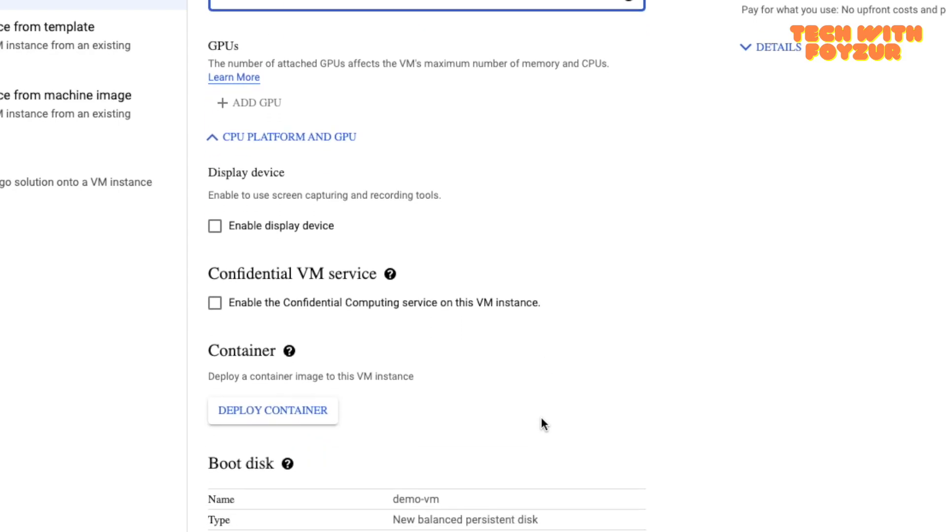
pyautogui.scroll(-1, 541, 422)
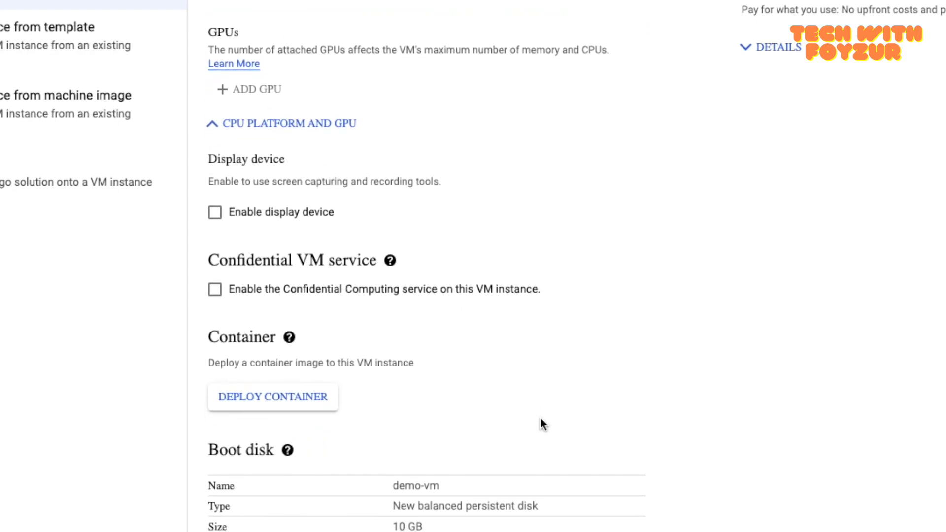
pyautogui.moveTo(208, 182); pyautogui.dragTo(440, 181)
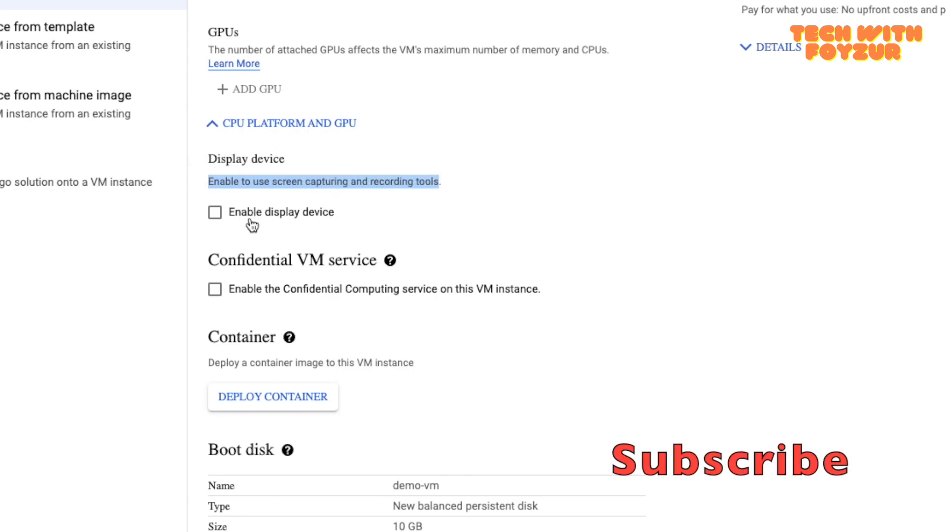
pyautogui.click(215, 212)
pyautogui.click(214, 213)
pyautogui.scroll(-1, 300, 297)
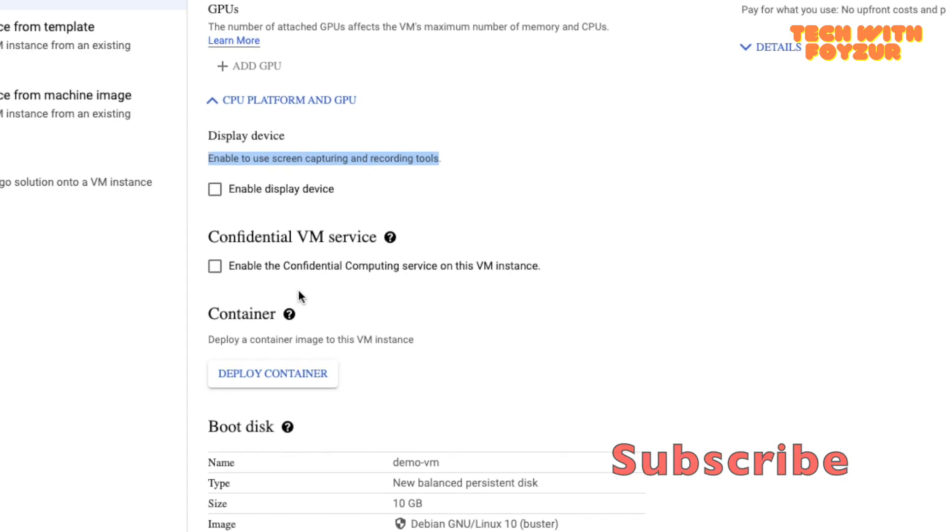
# - Read the help text explaining the Confidential VM service and close it
pyautogui.moveTo(235, 140); pyautogui.dragTo(433, 141)
pyautogui.click(433, 141)
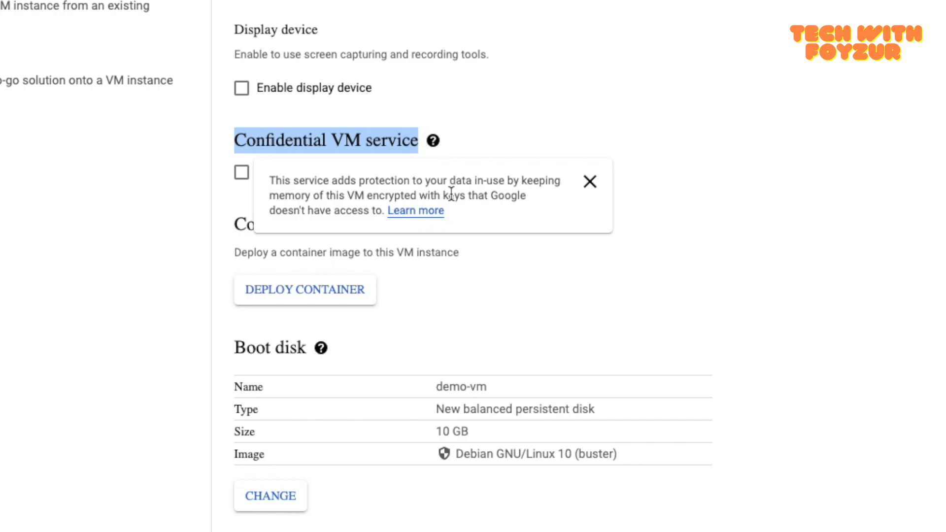
pyautogui.moveTo(381, 212); pyautogui.dragTo(270, 185)
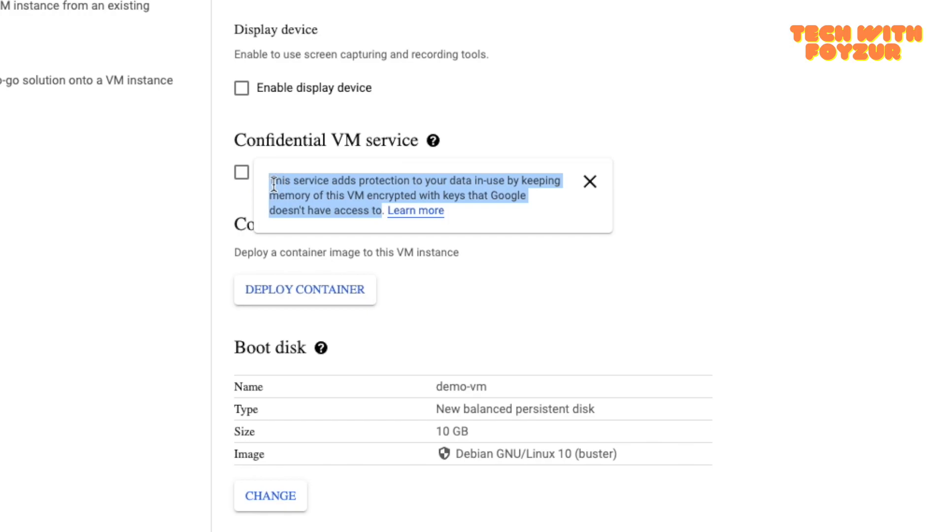
pyautogui.click(432, 143)
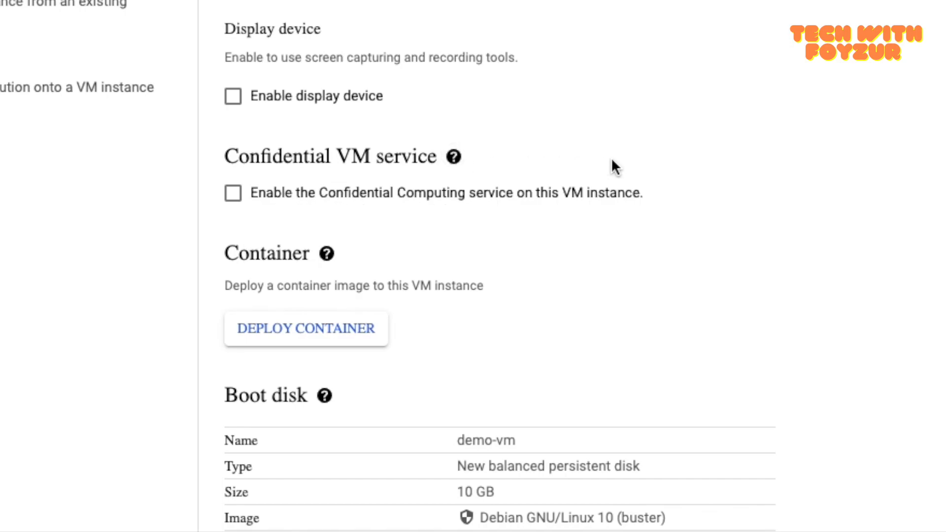
pyautogui.scroll(-1, 617, 282)
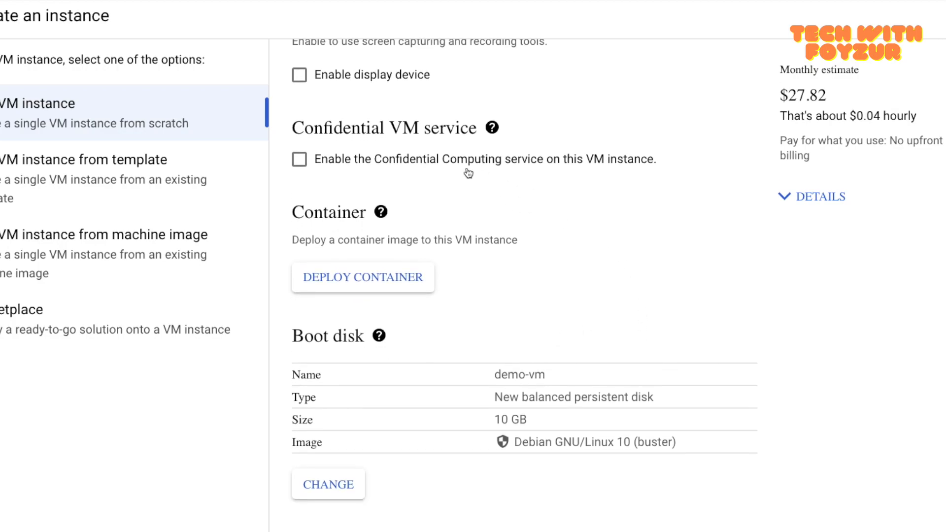
# - Review the settings required to enable the Confidential Computing service, and cancel without enabling it
pyautogui.click(460, 165)
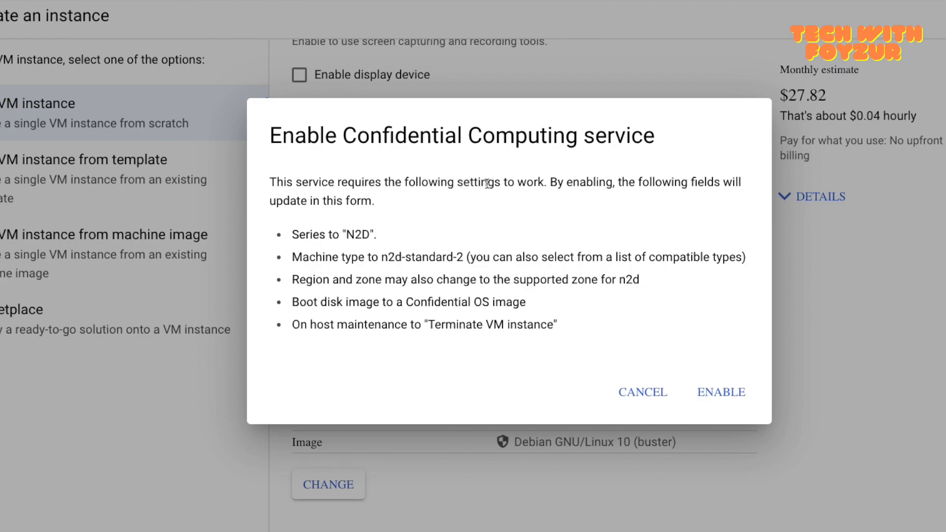
pyautogui.moveTo(290, 235); pyautogui.dragTo(370, 234)
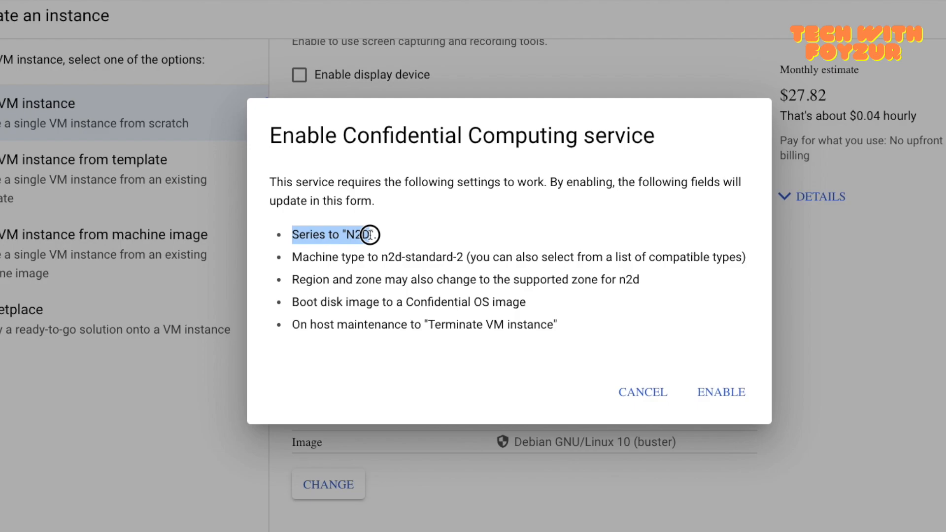
pyautogui.moveTo(302, 257); pyautogui.dragTo(429, 257)
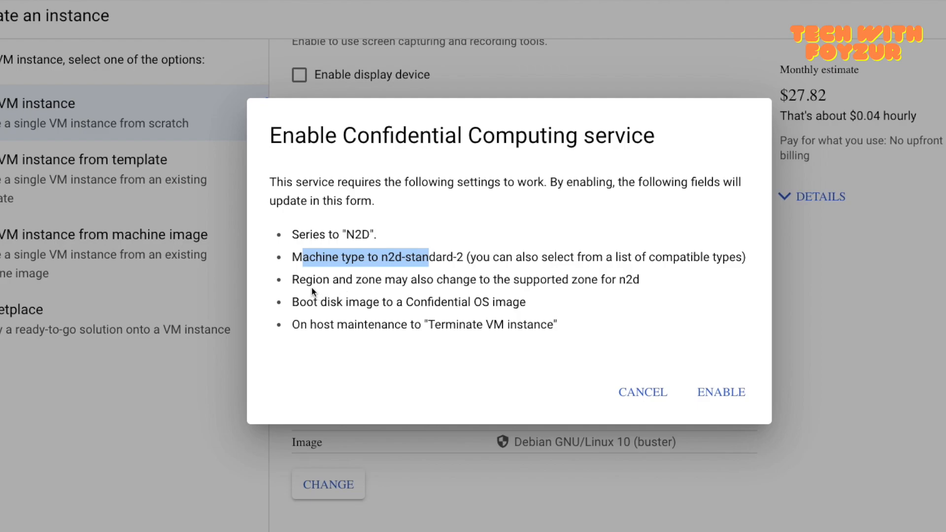
pyautogui.moveTo(296, 281); pyautogui.dragTo(644, 290)
pyautogui.moveTo(526, 302); pyautogui.dragTo(485, 327)
pyautogui.moveTo(380, 317); pyautogui.dragTo(458, 315)
pyautogui.click(551, 387)
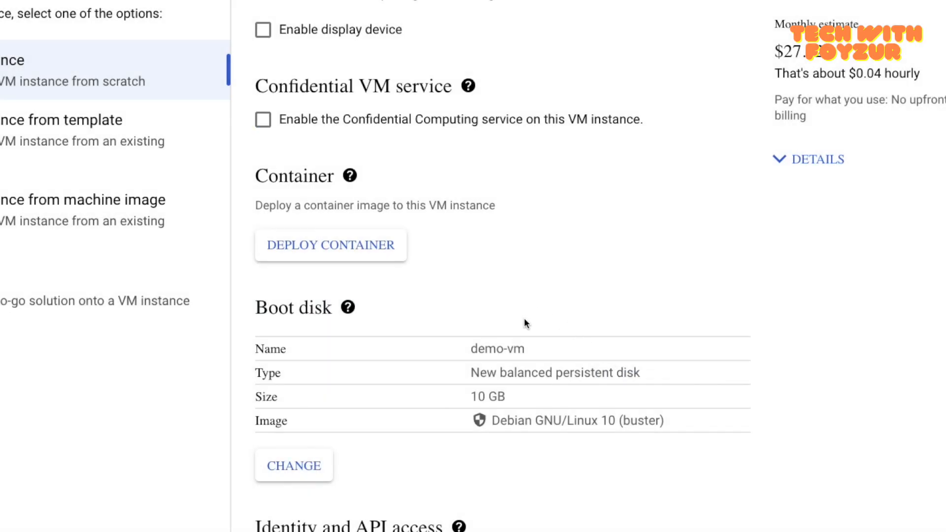
# - Review the size and operating system image of the instance's boot disk
pyautogui.scroll(-1, 526, 324)
pyautogui.scroll(-3, 524, 323)
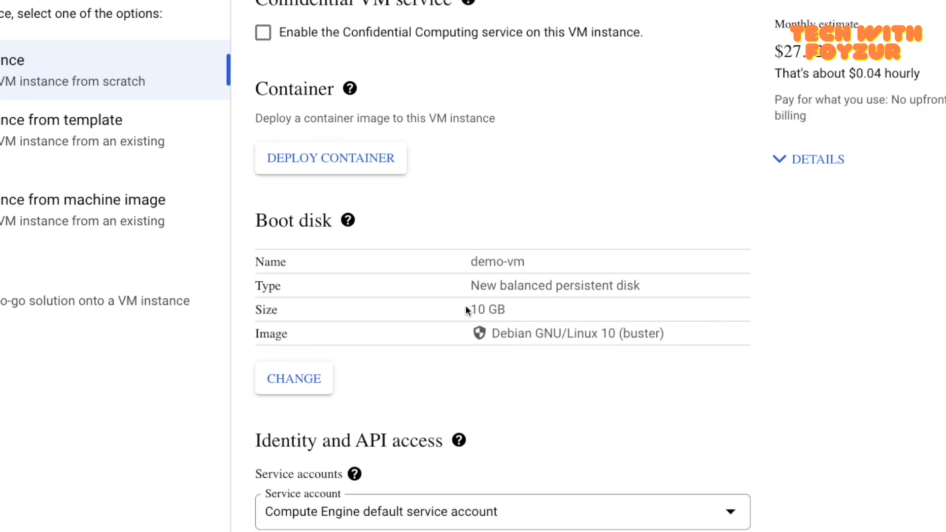
pyautogui.moveTo(466, 307); pyautogui.dragTo(500, 314)
pyautogui.moveTo(256, 337); pyautogui.dragTo(290, 334)
pyautogui.moveTo(491, 334); pyautogui.dragTo(660, 336)
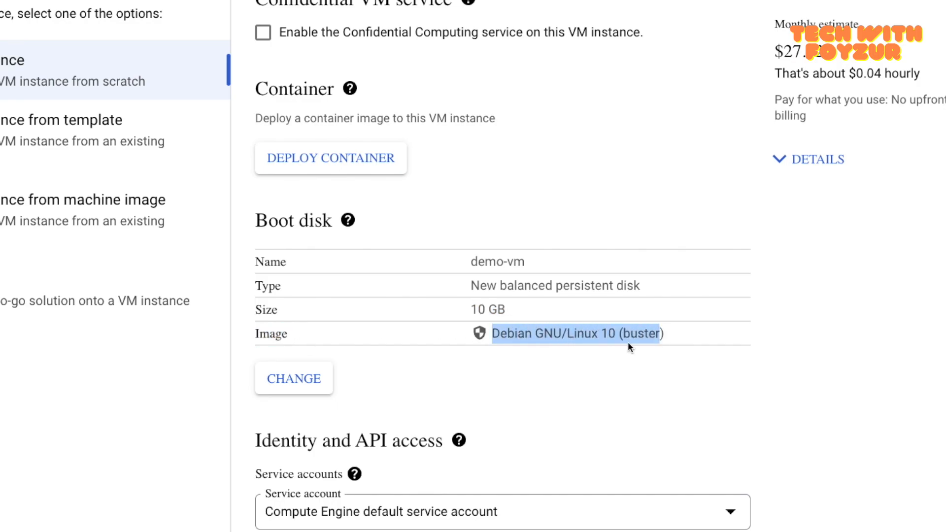
# - Open the boot disk for changes, examine the Debian versions, custom images, snapshots and existing disks, and return to the public images
pyautogui.click(313, 380)
pyautogui.click(378, 178)
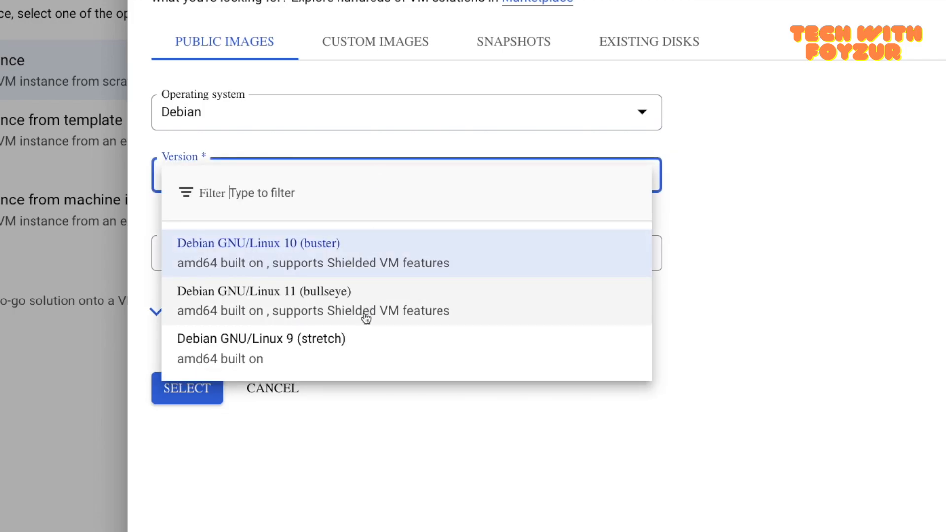
pyautogui.click(404, 120)
pyautogui.click(393, 48)
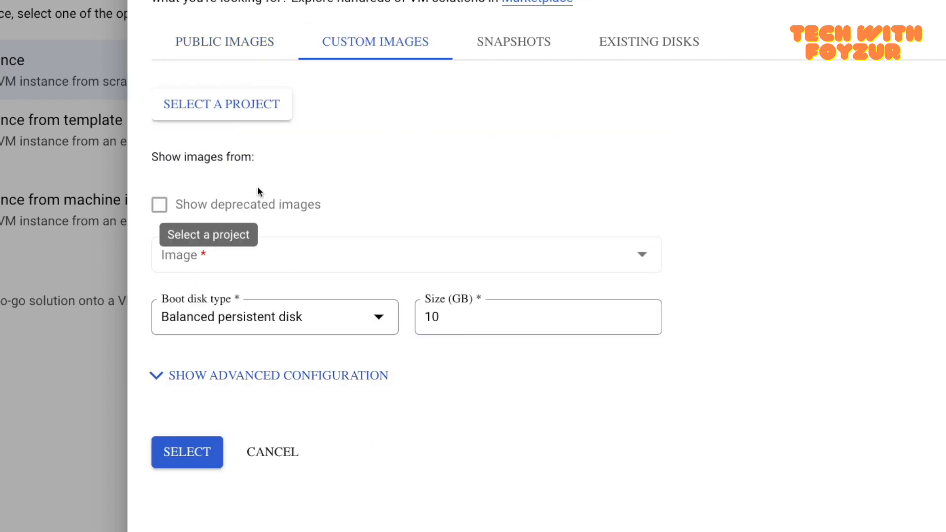
pyautogui.click(513, 52)
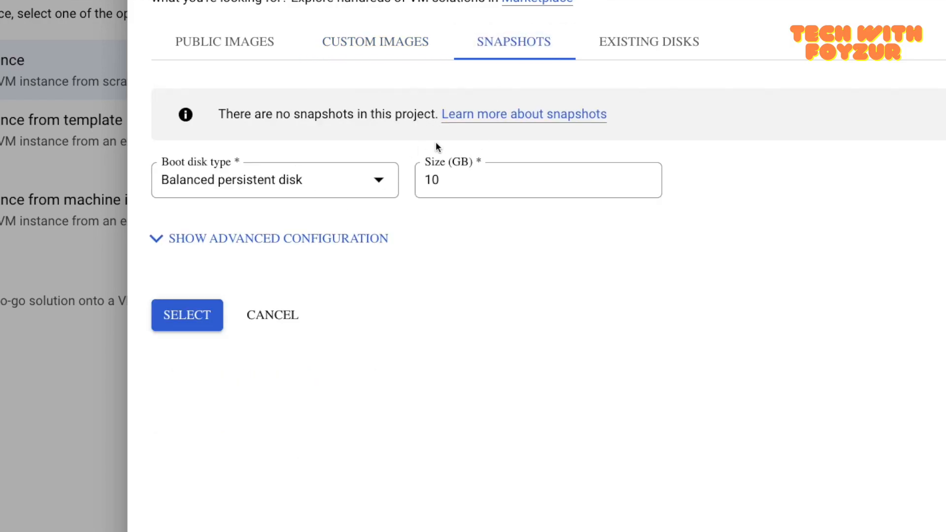
pyautogui.click(618, 53)
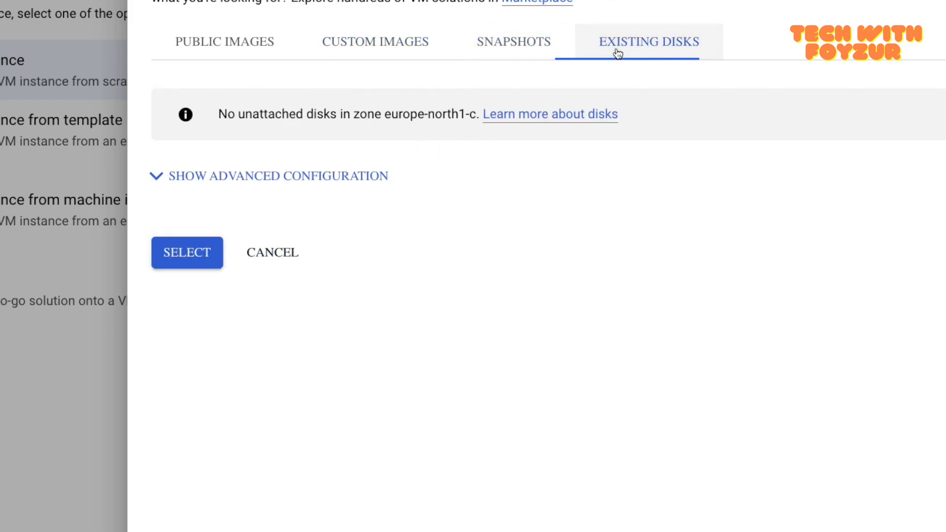
pyautogui.click(257, 55)
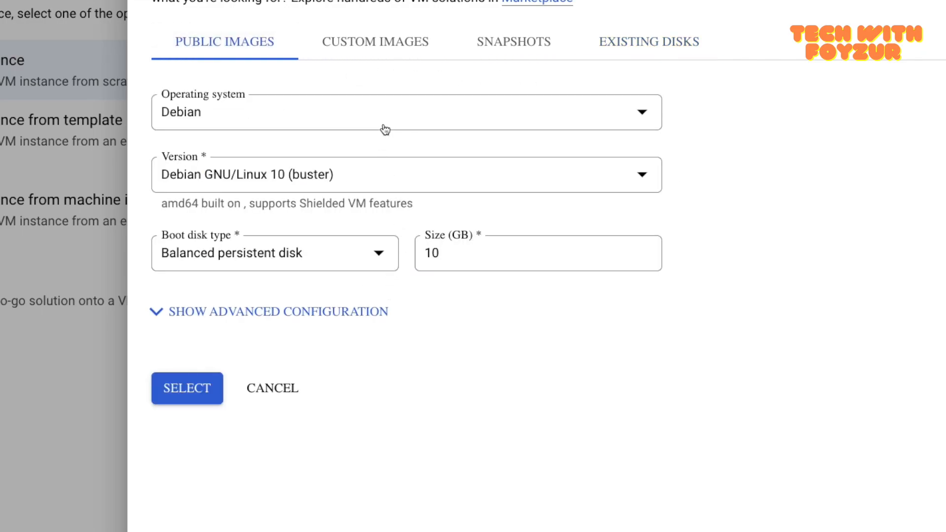
# - Set the boot disk's operating system to Ubuntu and its version to Ubuntu 20.04 LTS
pyautogui.click(386, 128)
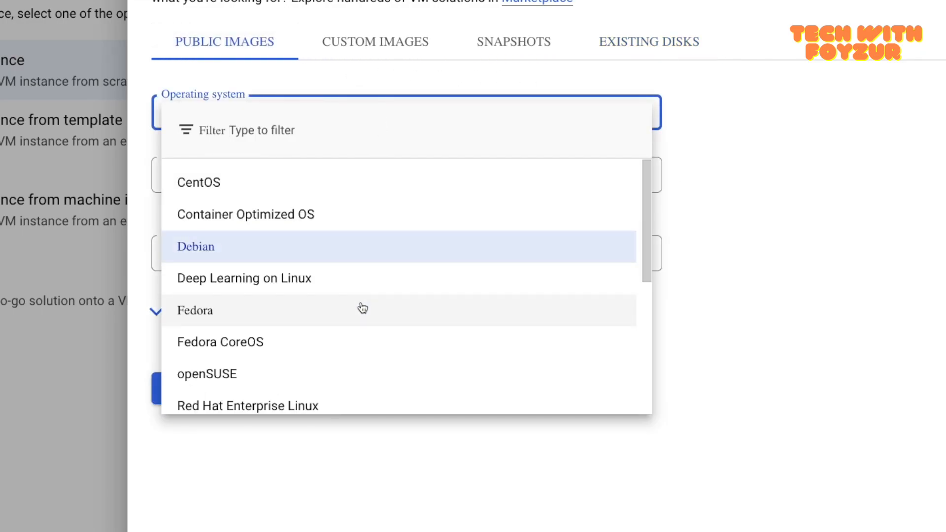
pyautogui.scroll(-4, 320, 352)
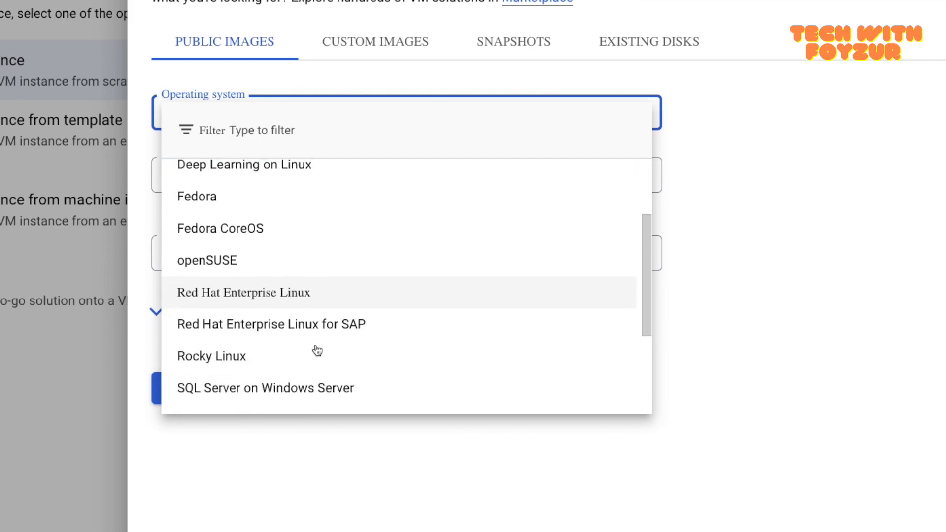
pyautogui.scroll(-2, 317, 348)
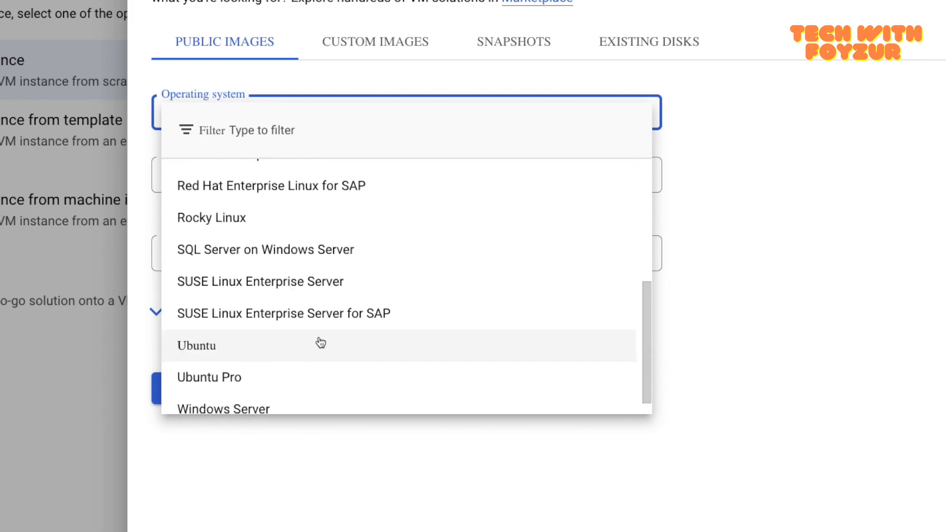
pyautogui.click(210, 340)
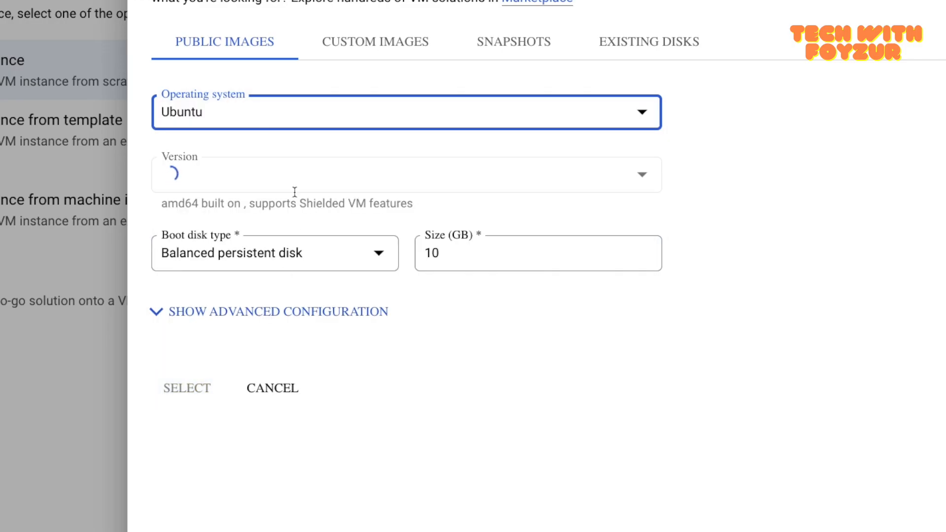
pyautogui.click(285, 120)
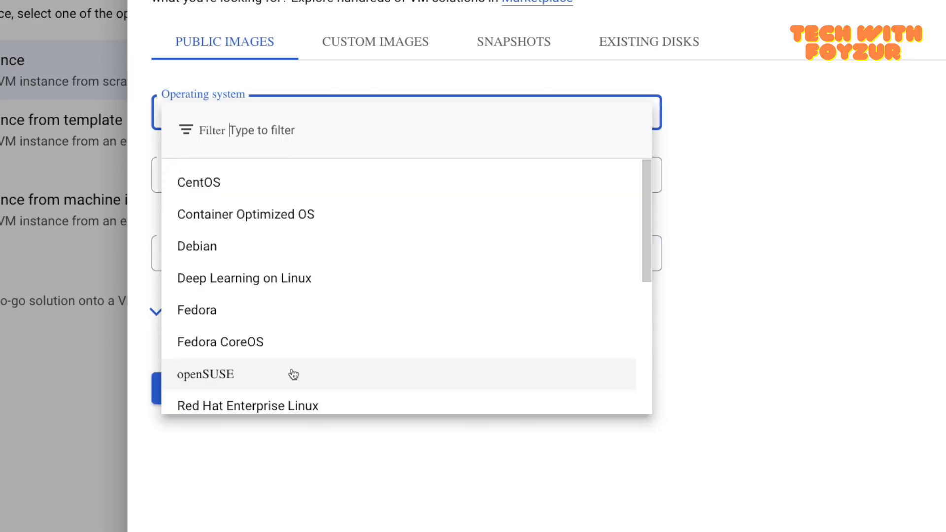
pyautogui.scroll(-5, 293, 374)
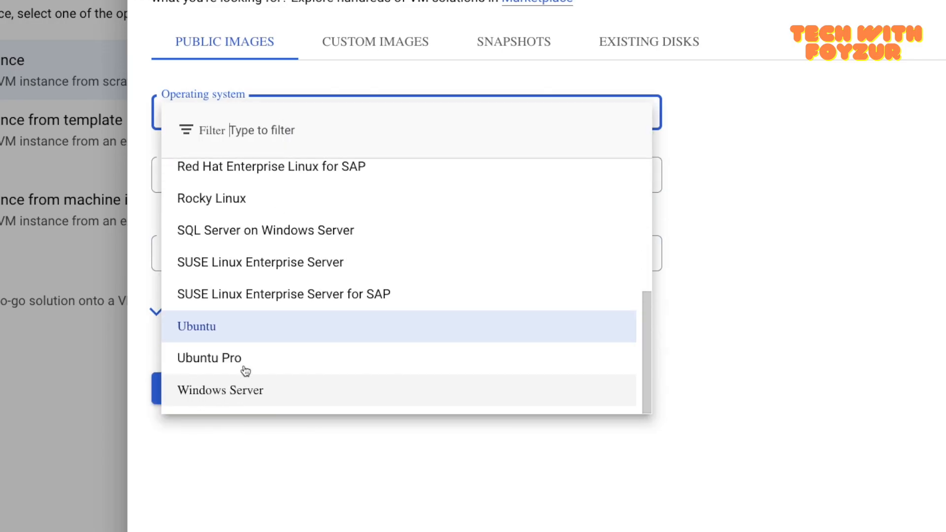
pyautogui.click(563, 80)
pyautogui.click(277, 183)
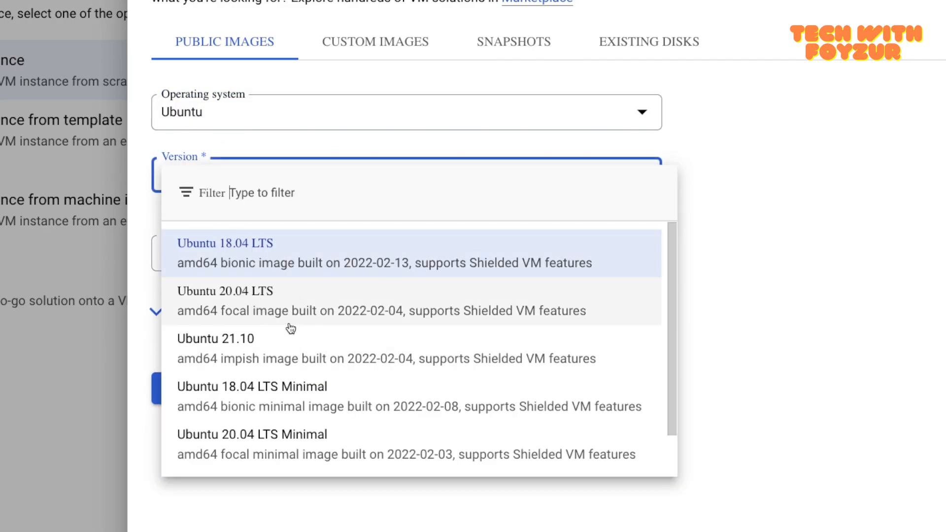
pyautogui.click(288, 309)
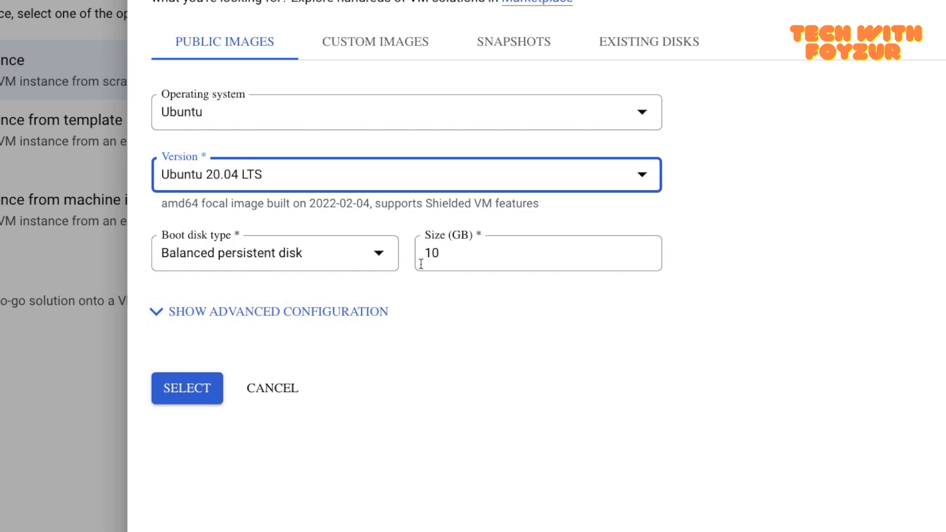
# - Show the boot disk's advanced configuration and review its deletion rule, encryption key options and snapshot schedules
pyautogui.click(328, 315)
pyautogui.scroll(-5, 444, 488)
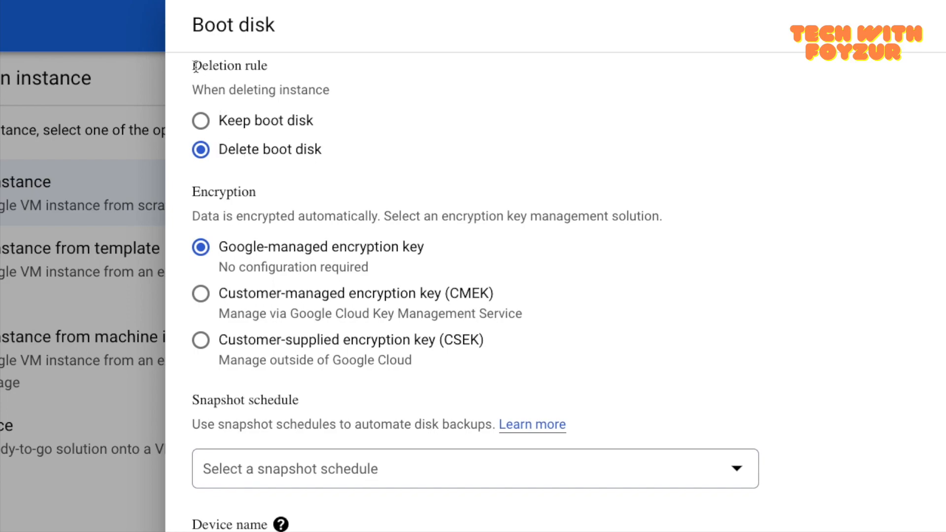
pyautogui.moveTo(190, 86); pyautogui.dragTo(329, 90)
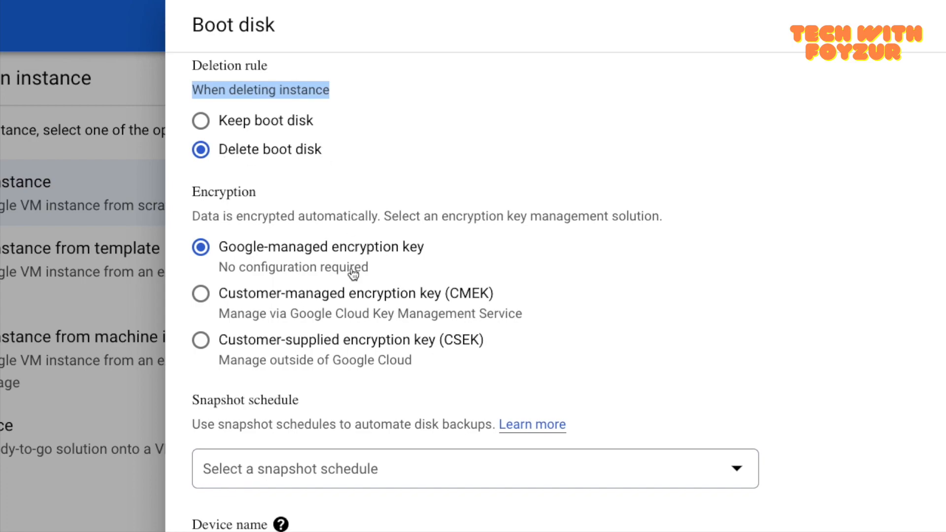
pyautogui.scroll(-1, 353, 274)
pyautogui.moveTo(191, 155); pyautogui.dragTo(256, 150)
pyautogui.moveTo(299, 174); pyautogui.dragTo(659, 175)
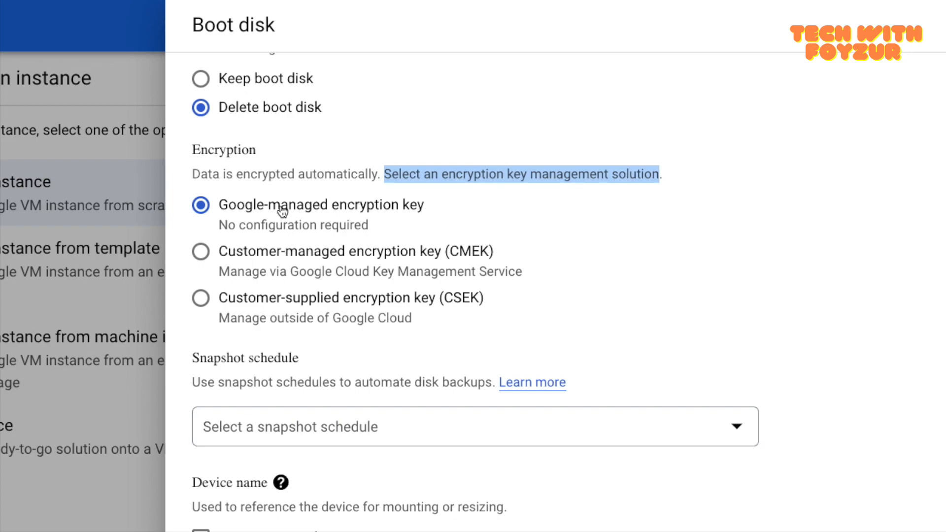
pyautogui.scroll(-1, 342, 290)
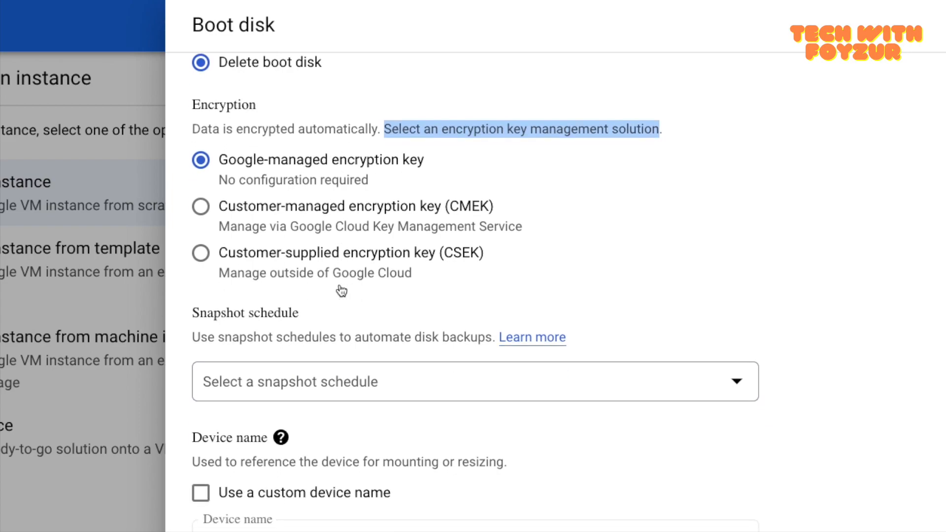
pyautogui.moveTo(190, 336); pyautogui.dragTo(487, 340)
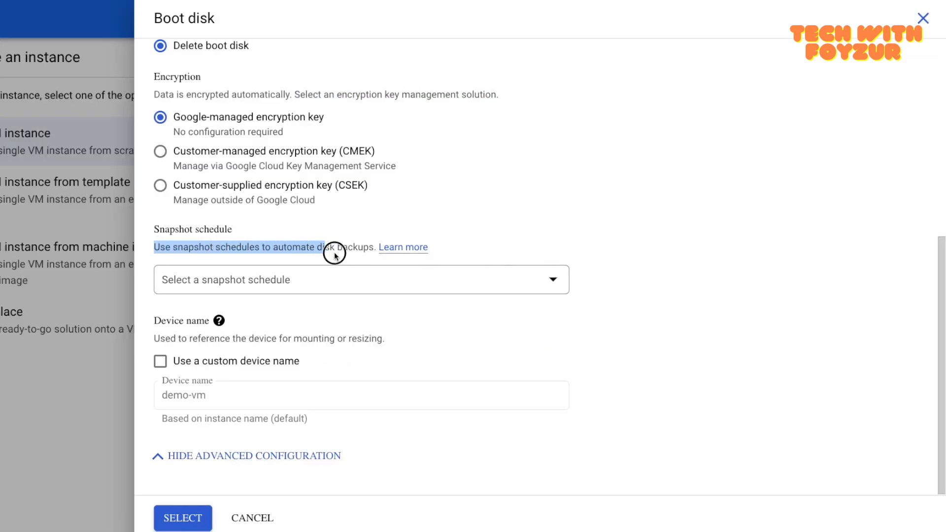
pyautogui.moveTo(371, 249); pyautogui.dragTo(373, 249)
pyautogui.click(345, 281)
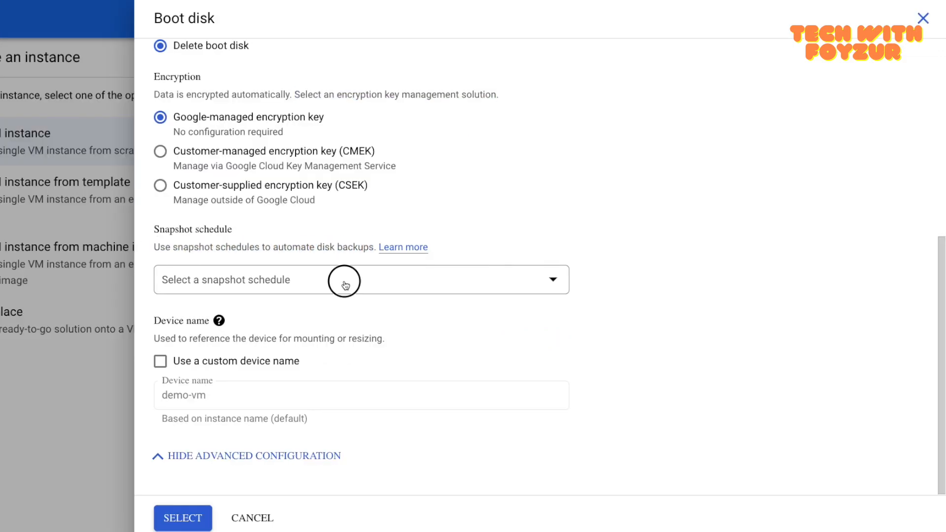
pyautogui.click(460, 360)
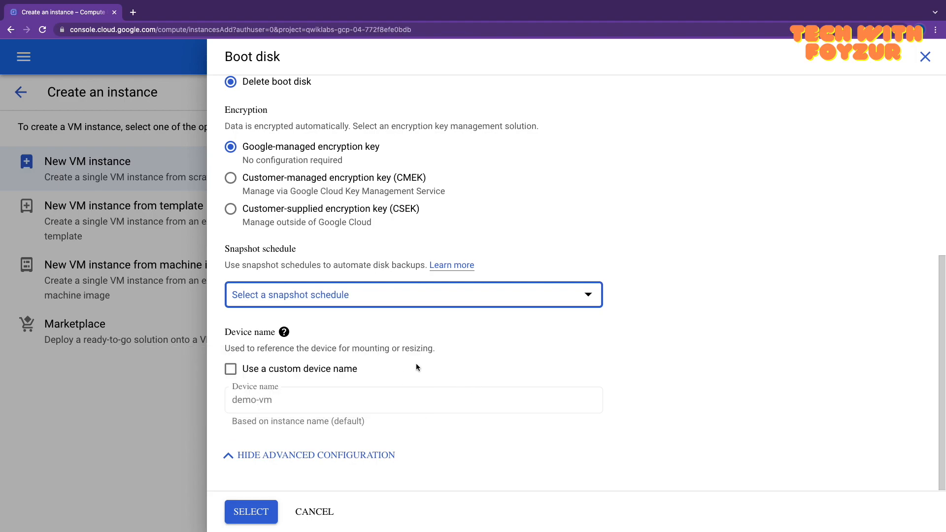
# - Enable a custom device name for the boot disk, keeping demo-vm, and apply the boot disk configuration
pyautogui.click(230, 369)
pyautogui.moveTo(294, 403); pyautogui.dragTo(234, 399)
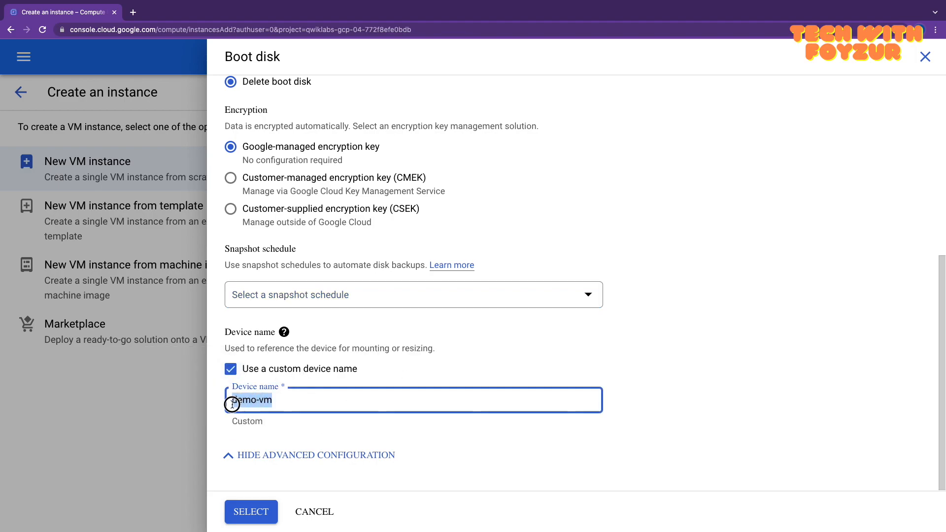
pyautogui.click(250, 512)
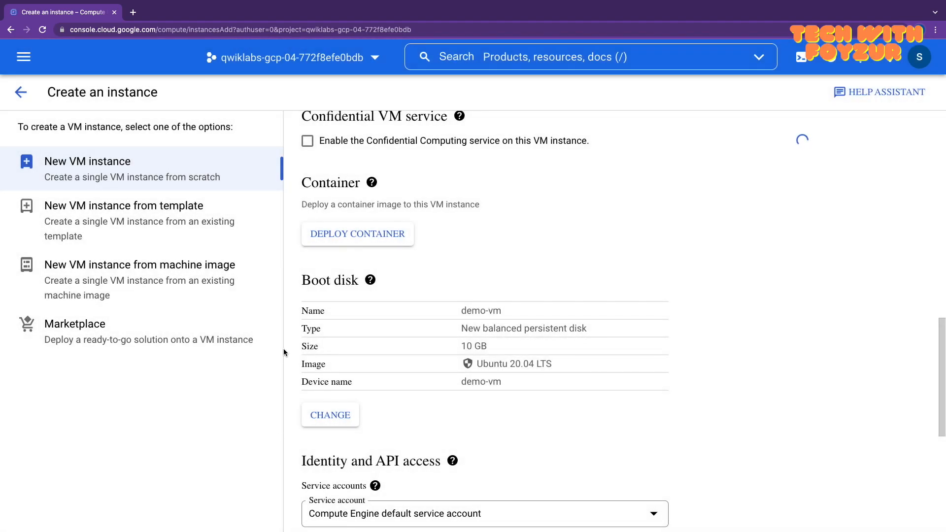
# - Review the available service accounts and access scopes under Identity and API access
pyautogui.scroll(-5, 328, 374)
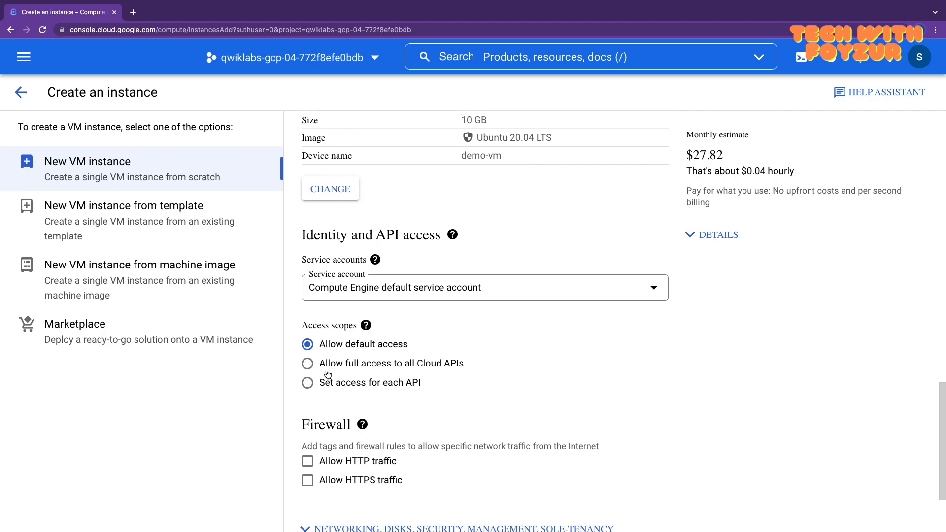
pyautogui.scroll(-2, 327, 375)
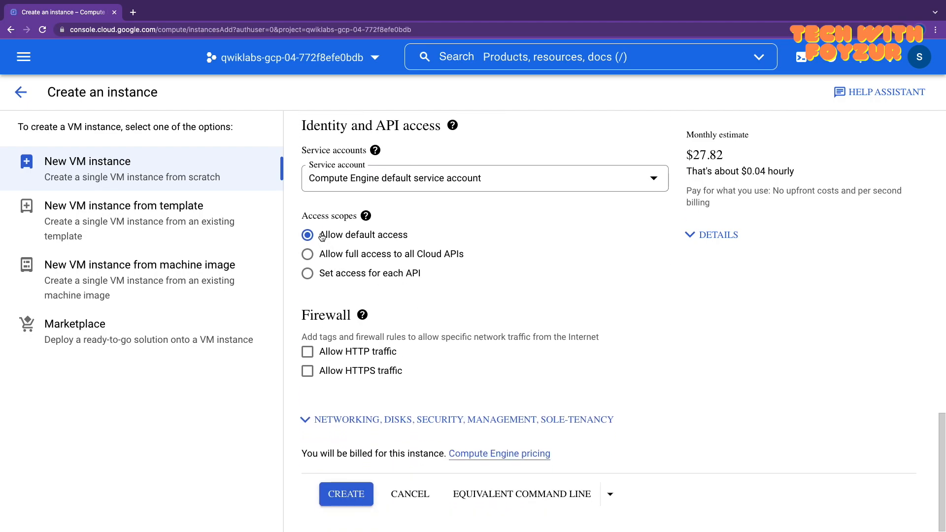
pyautogui.click(426, 181)
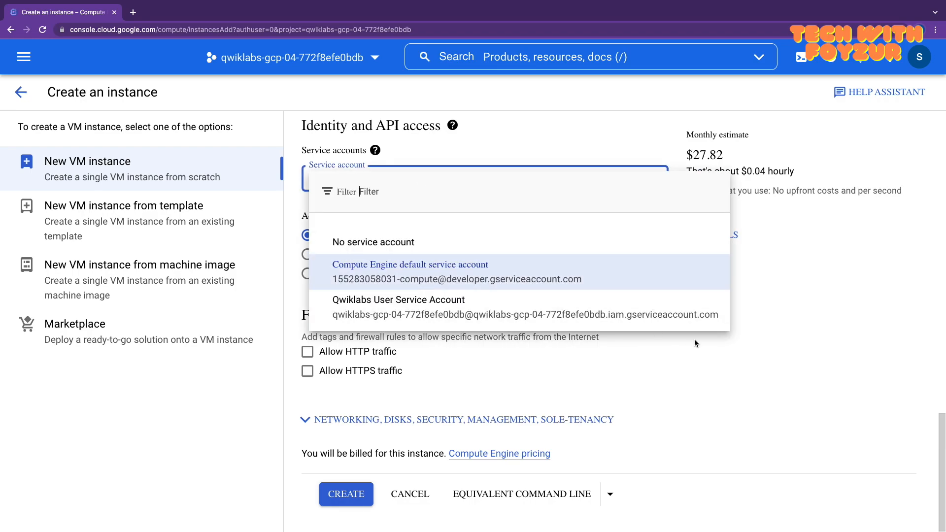
pyautogui.click(745, 364)
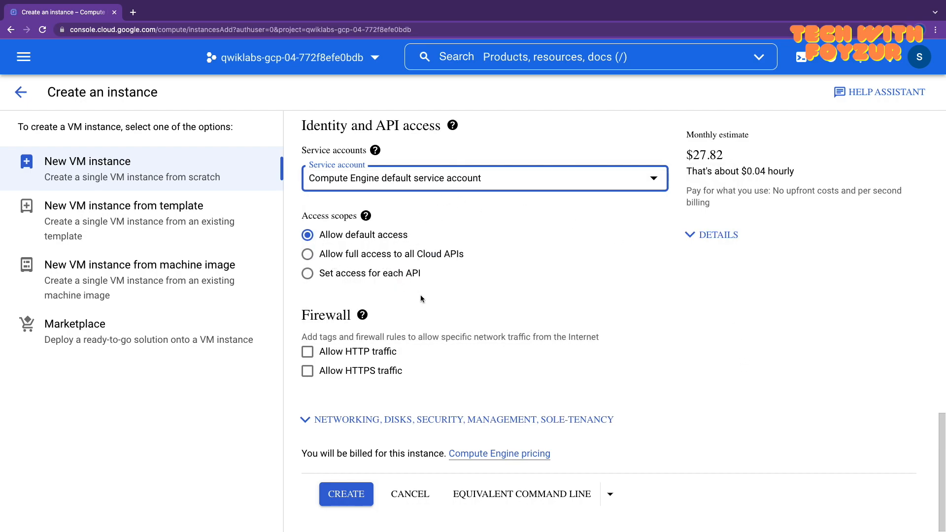
# - Allow HTTP and HTTPS traffic in the instance's firewall settings and read the firewall help text
pyautogui.click(308, 352)
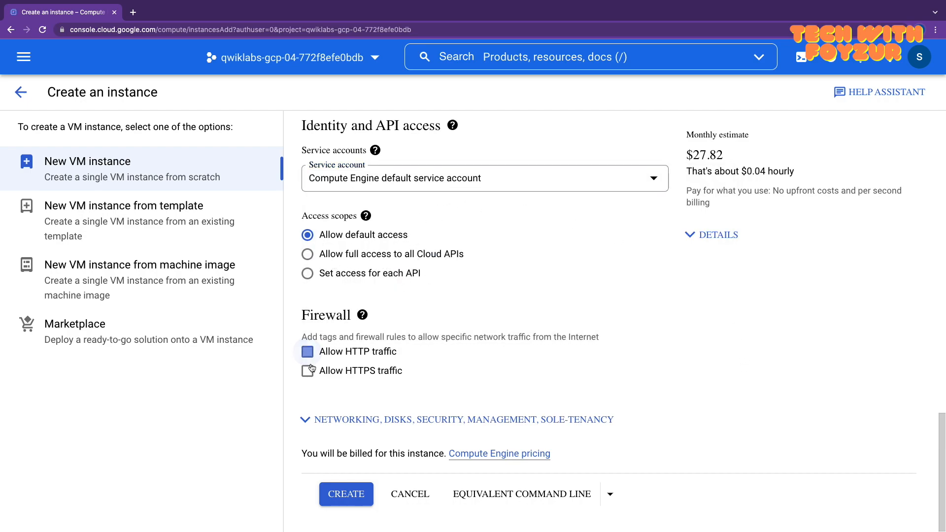
pyautogui.click(307, 371)
pyautogui.moveTo(364, 316)
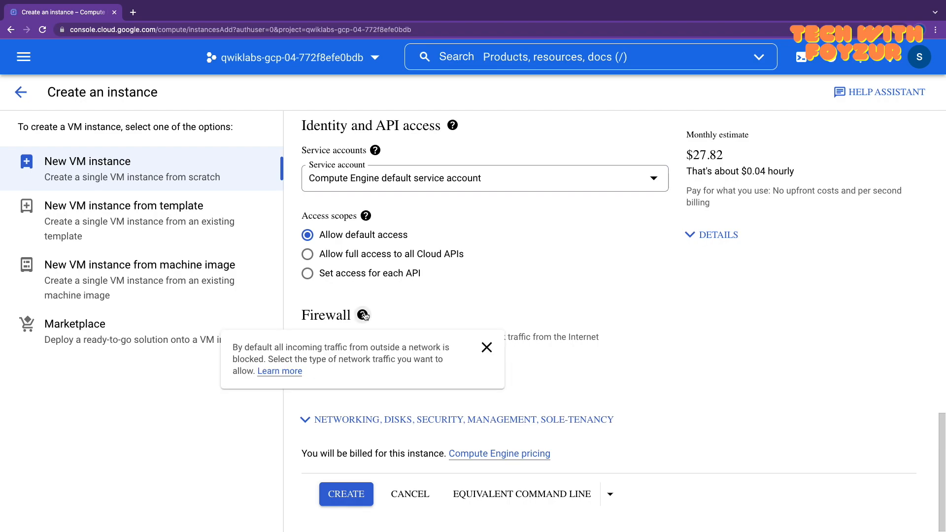
pyautogui.moveTo(265, 359); pyautogui.dragTo(245, 351)
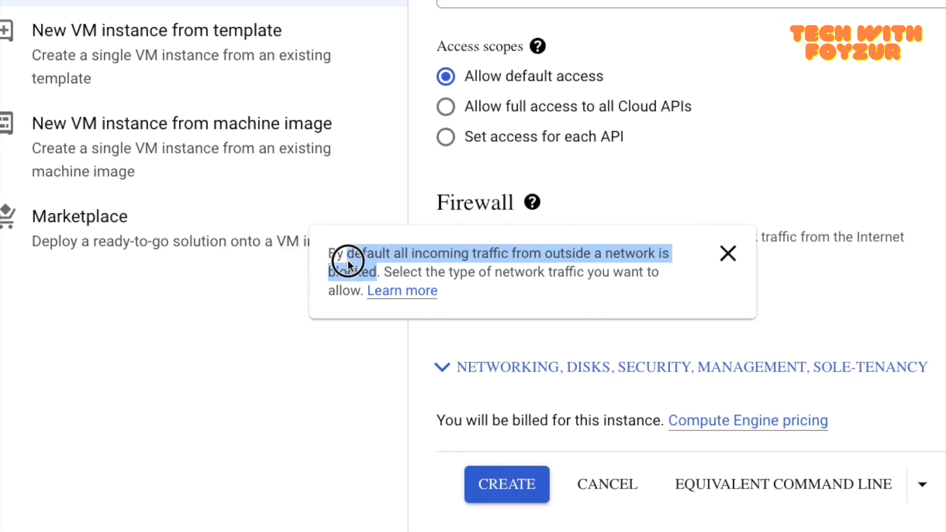
pyautogui.moveTo(348, 260); pyautogui.dragTo(329, 254)
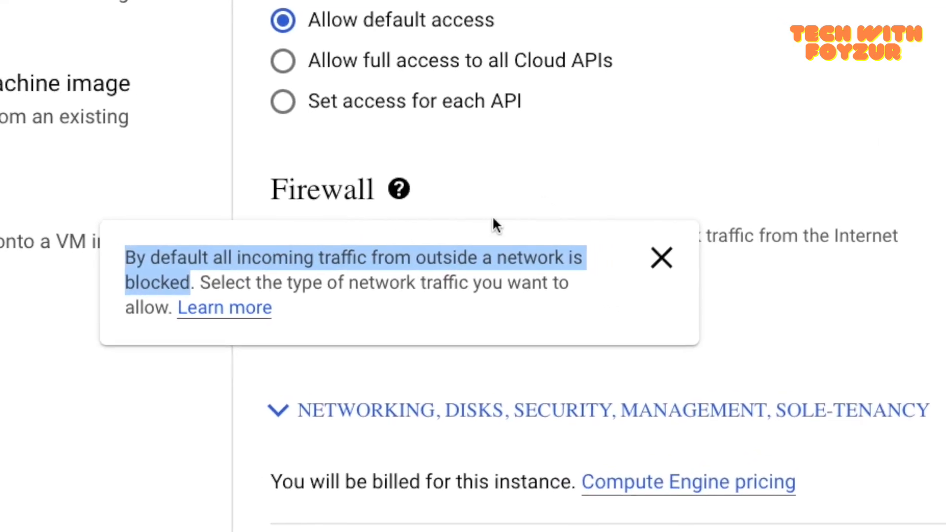
pyautogui.click(463, 220)
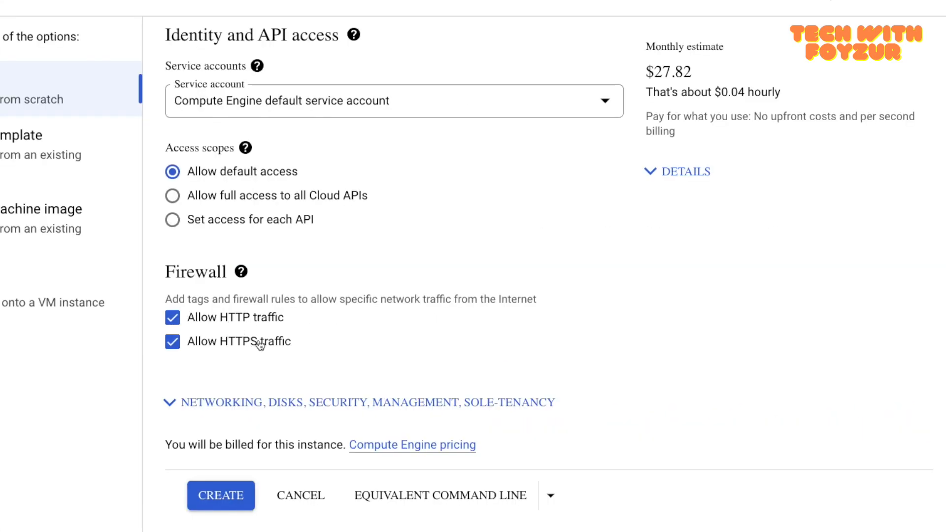
# - Expand the instance's advanced options and review the networking settings and the choices for additional disks
pyautogui.click(275, 405)
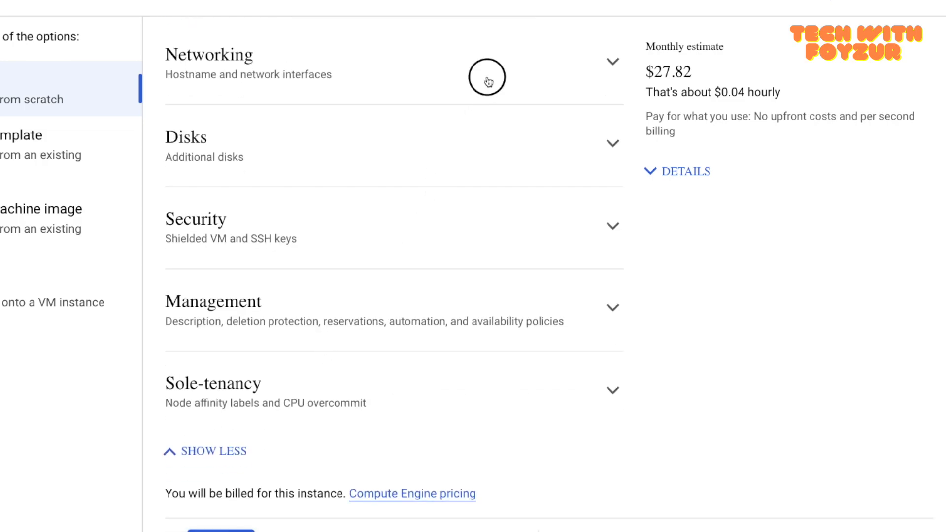
pyautogui.click(488, 79)
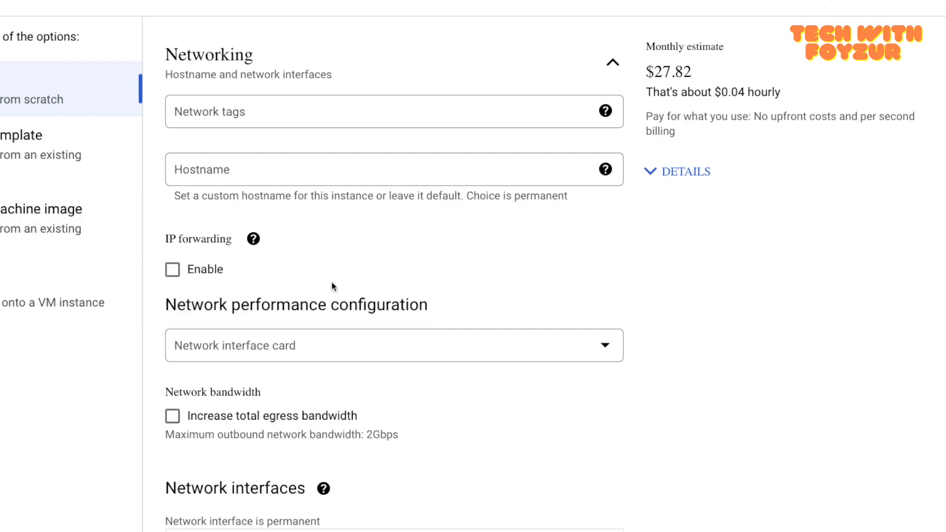
pyautogui.scroll(-2, 337, 280)
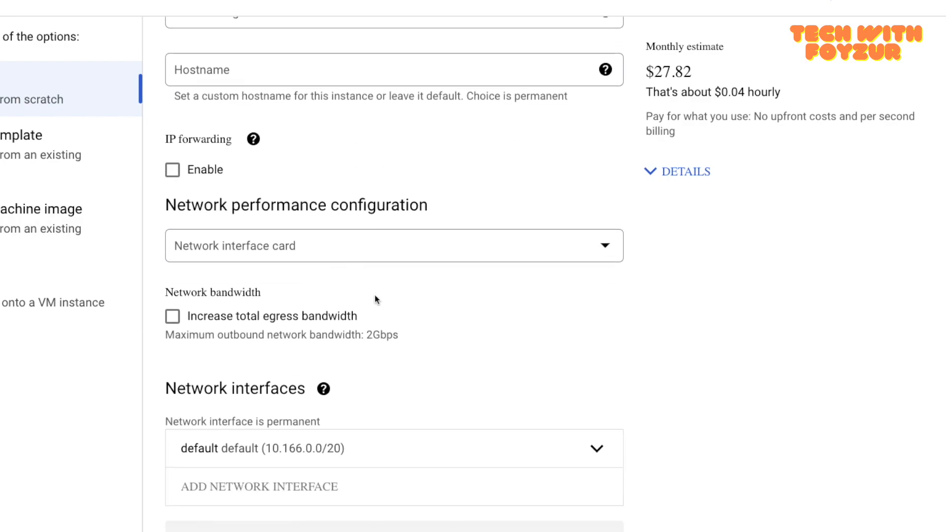
pyautogui.scroll(-4, 375, 296)
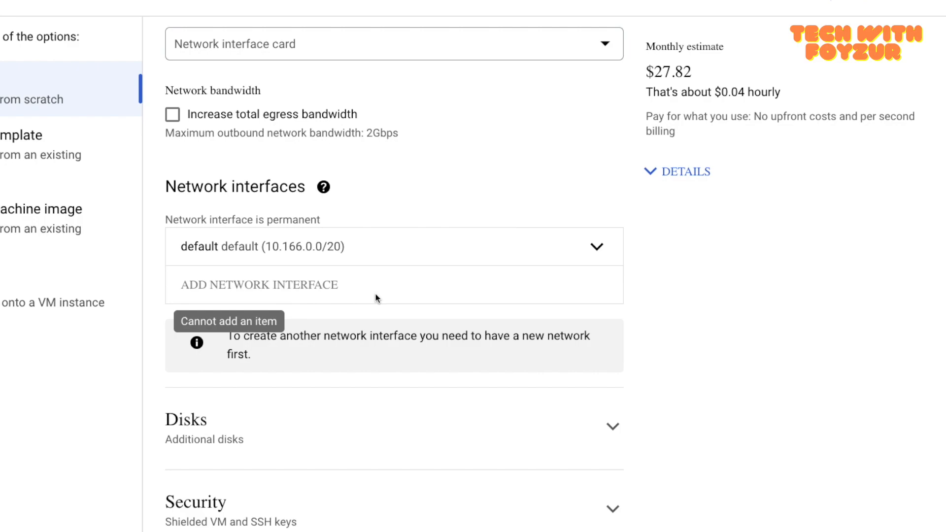
pyautogui.moveTo(164, 187); pyautogui.dragTo(306, 189)
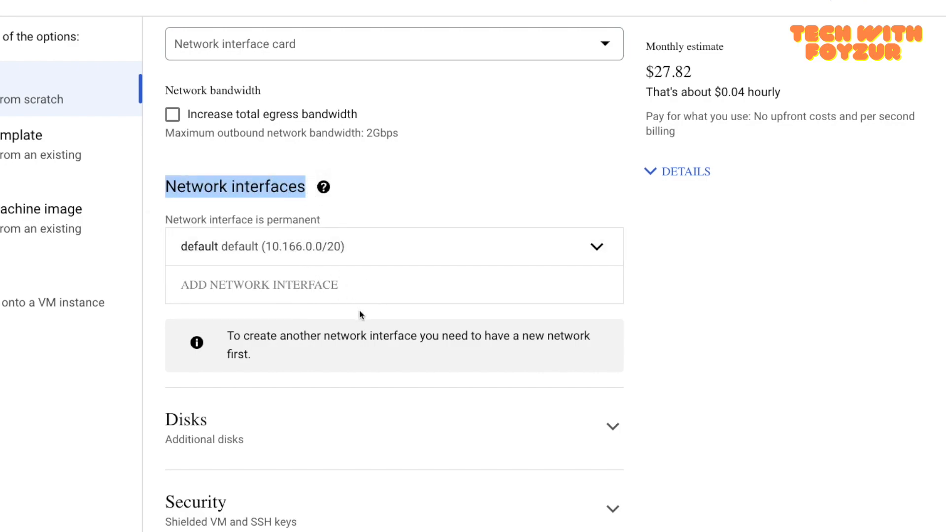
pyautogui.scroll(-4, 359, 311)
pyautogui.click(325, 227)
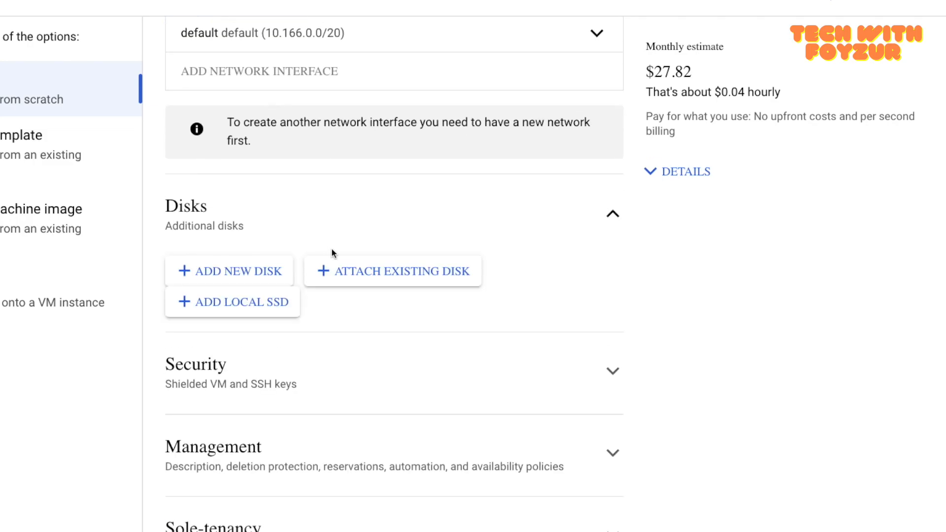
pyautogui.scroll(-1, 351, 317)
# - Open the instance's security settings and turn on Secure Boot for Shielded VM
pyautogui.click(352, 318)
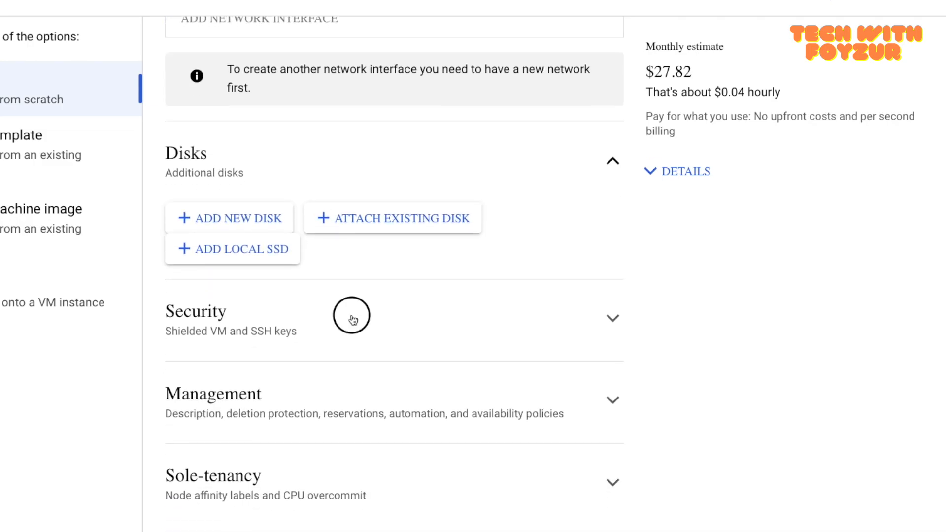
pyautogui.scroll(-4, 352, 318)
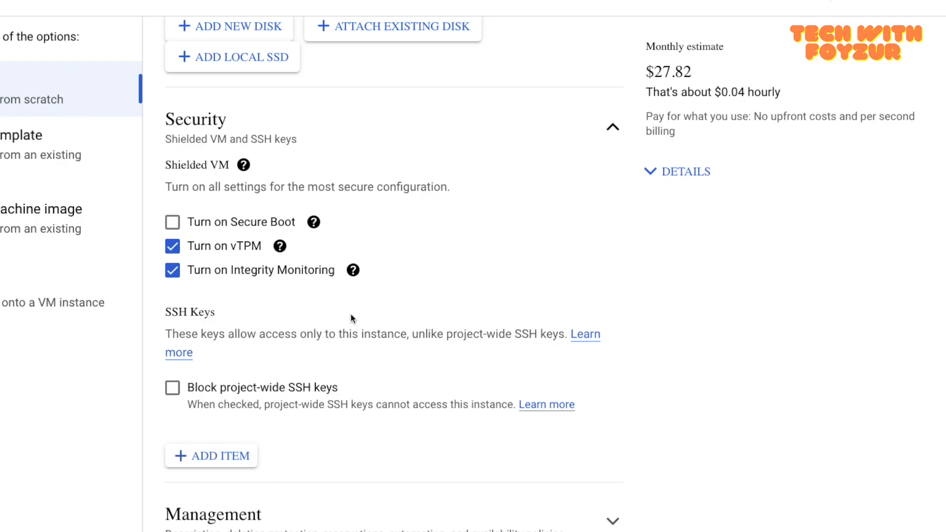
pyautogui.moveTo(167, 186); pyautogui.dragTo(447, 187)
pyautogui.click(234, 225)
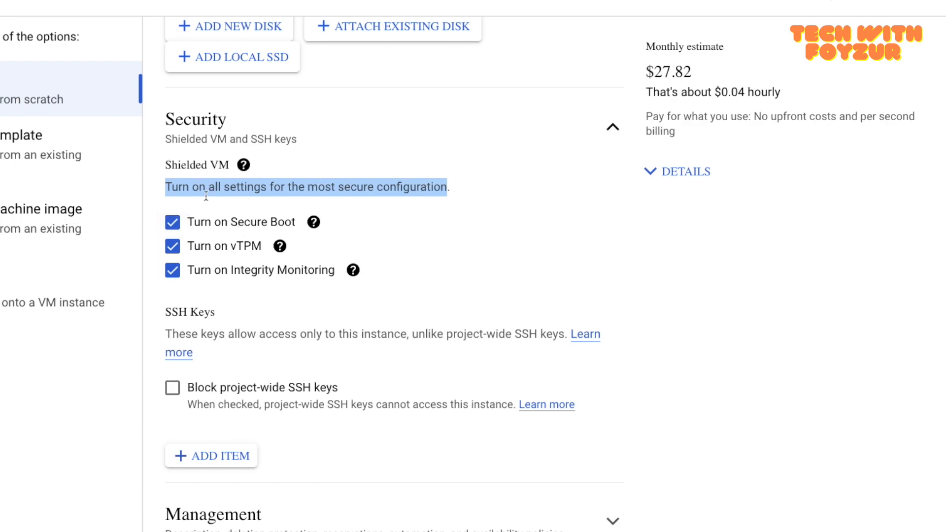
# - Turn off Secure Boot for the Shielded VM and review the instance's SSH key options
pyautogui.click(212, 226)
pyautogui.scroll(-2, 260, 277)
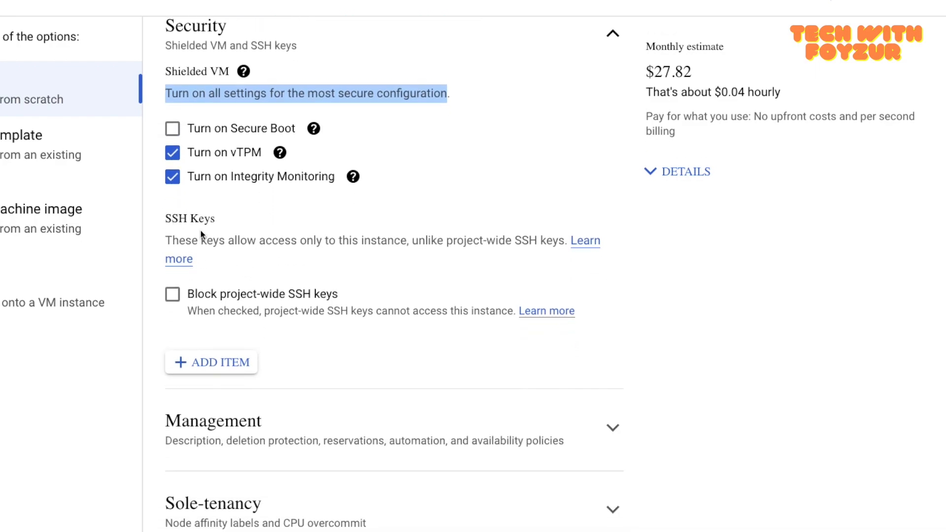
pyautogui.scroll(-1, 240, 261)
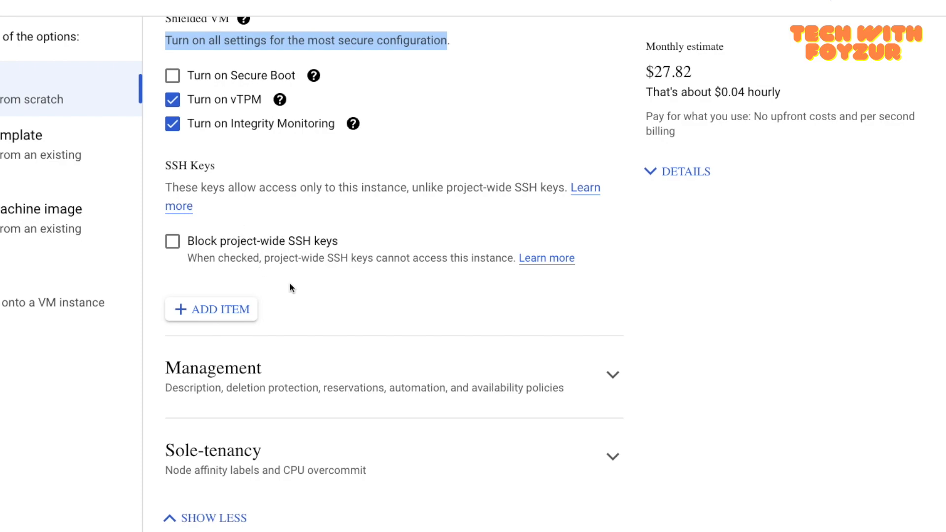
pyautogui.scroll(-2, 289, 286)
# - Open the instance's management settings and enter a startup script with "#!/bin/bash" and "apt-get update" on separate lines
pyautogui.click(298, 258)
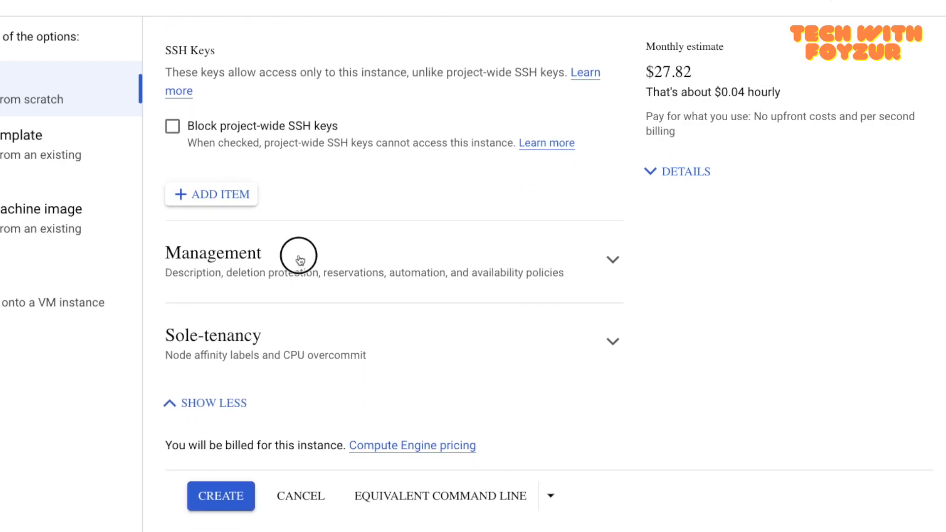
pyautogui.scroll(-2, 299, 270)
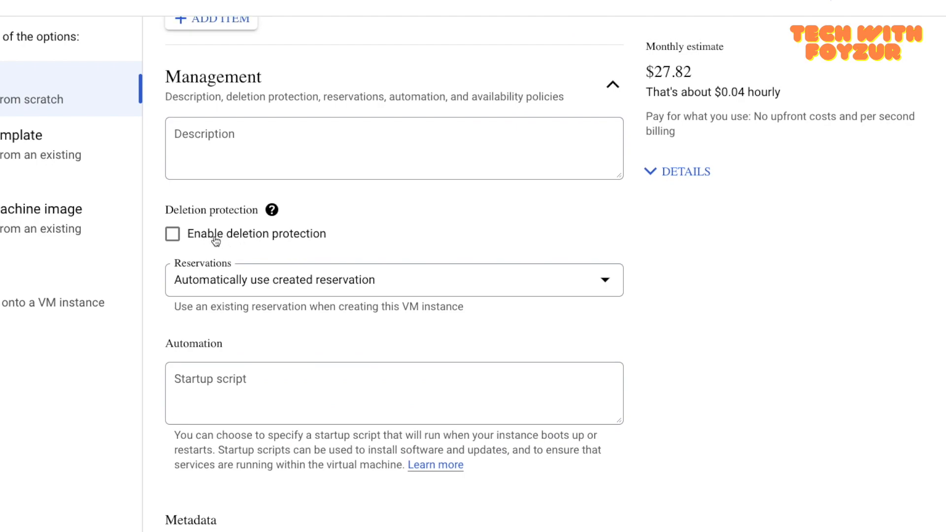
pyautogui.click(190, 373)
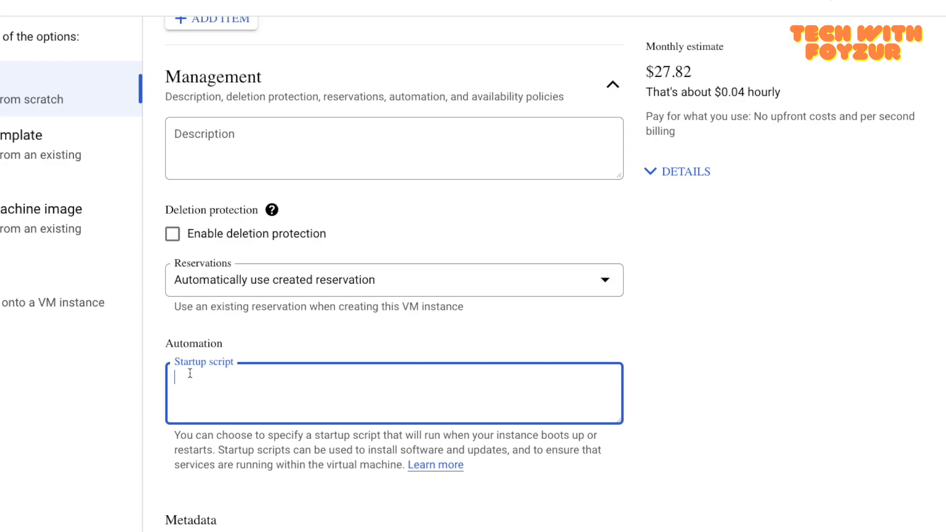
pyautogui.write('#')
pyautogui.write('!')
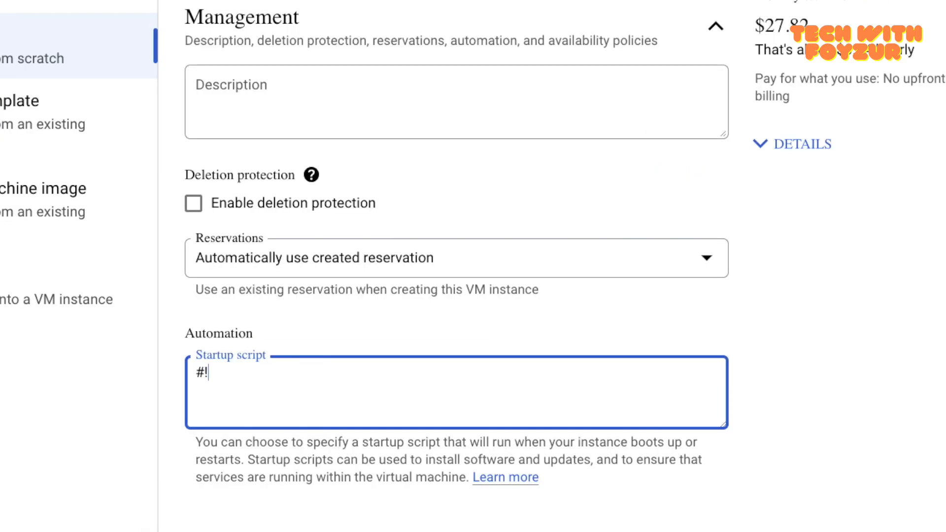
pyautogui.write('/bi')
pyautogui.write('n/')
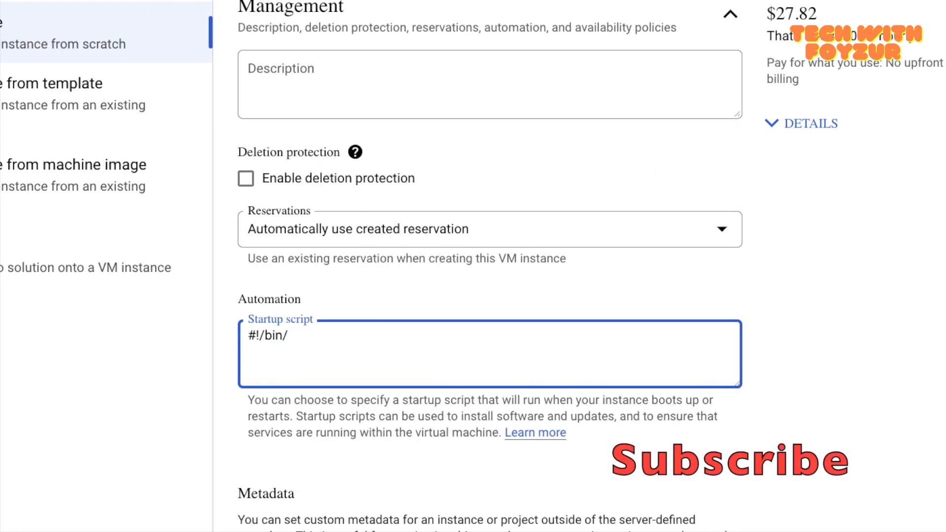
pyautogui.write('bash apt-get update')
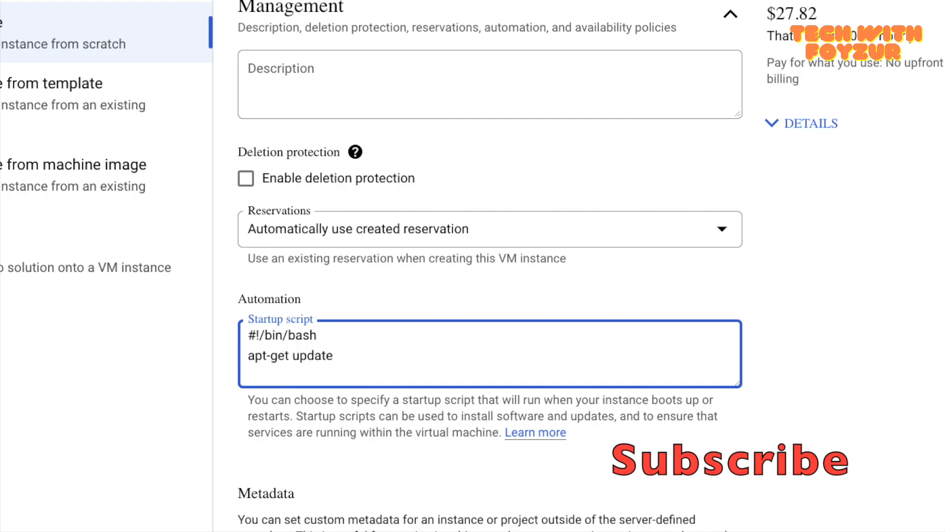
pyautogui.click(270, 356)
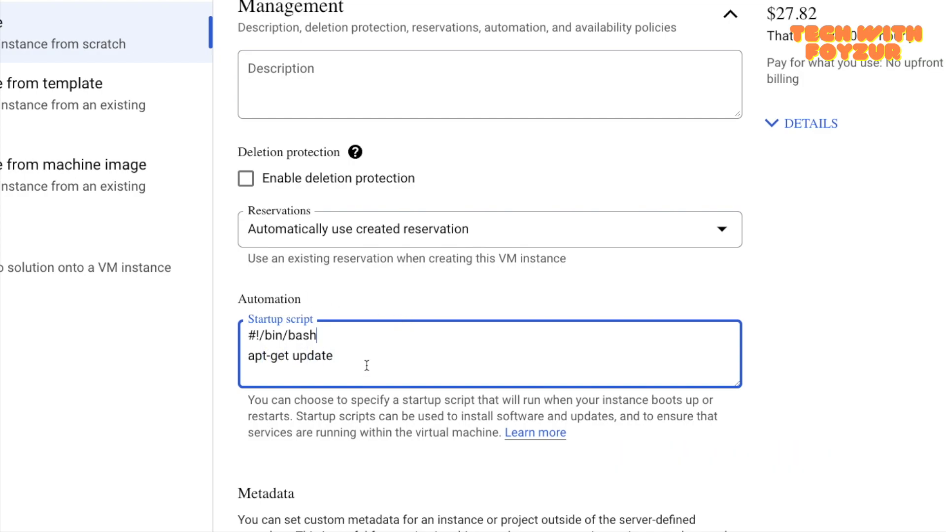
# - Review the instance's metadata and availability policy settings, and view the equivalent gcloud command line for the chosen configuration
pyautogui.scroll(-6, 330, 419)
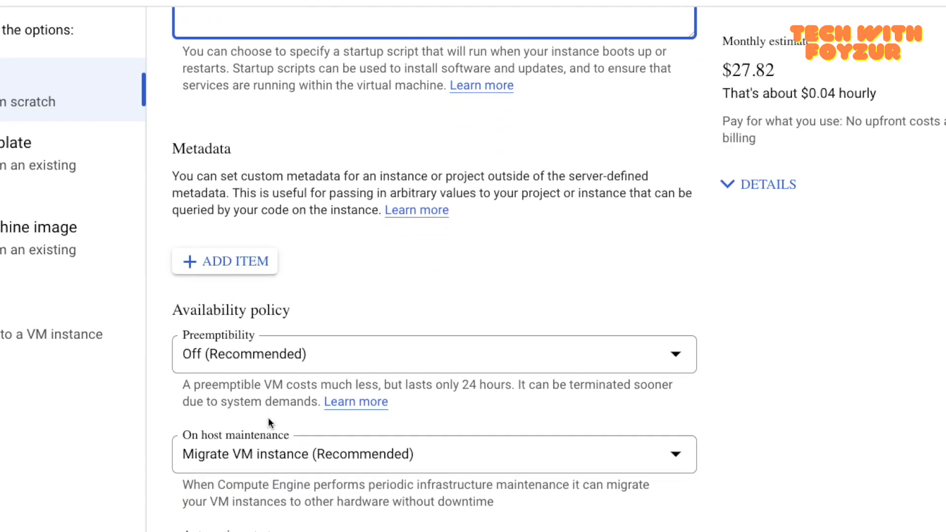
pyautogui.scroll(-2, 268, 417)
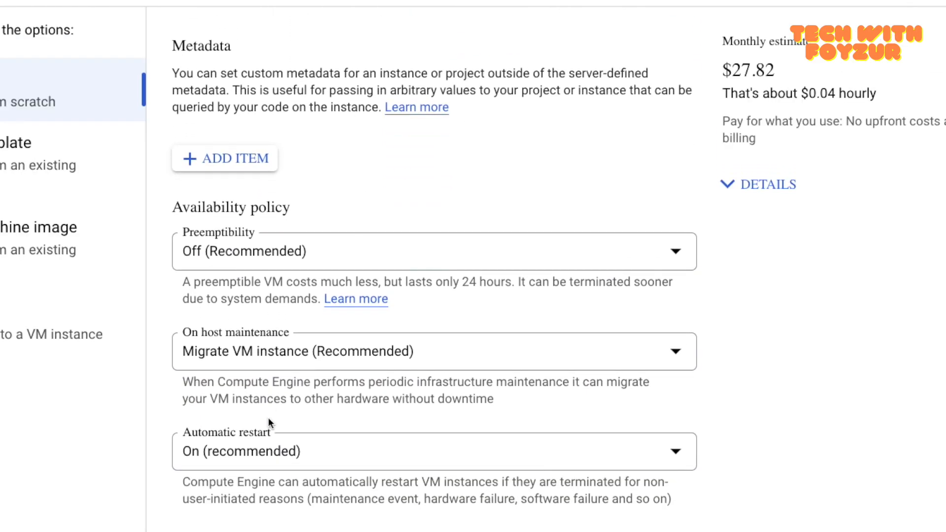
pyautogui.scroll(-2, 268, 418)
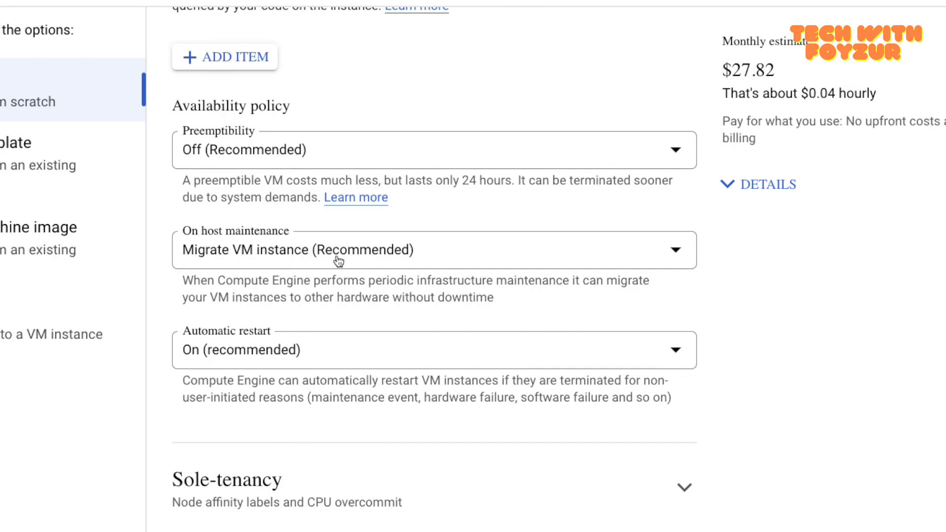
pyautogui.scroll(-2, 330, 379)
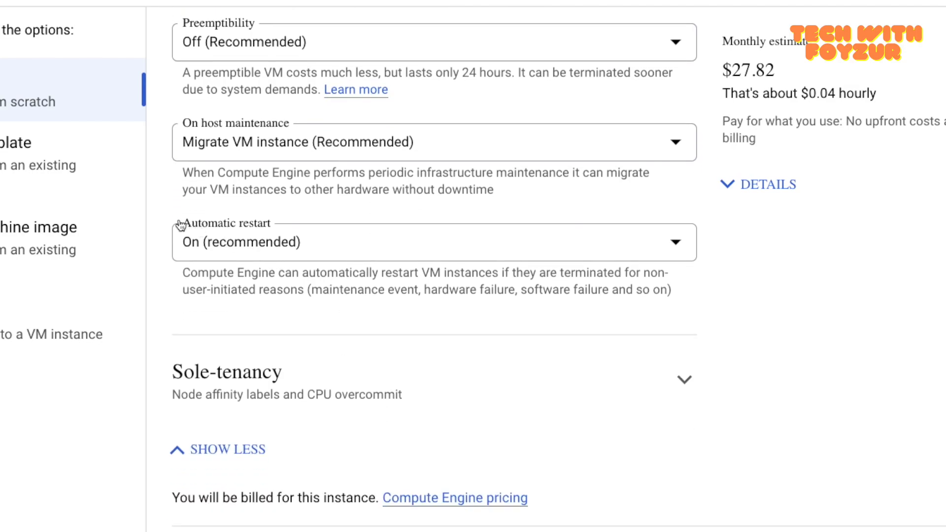
pyautogui.click(277, 228)
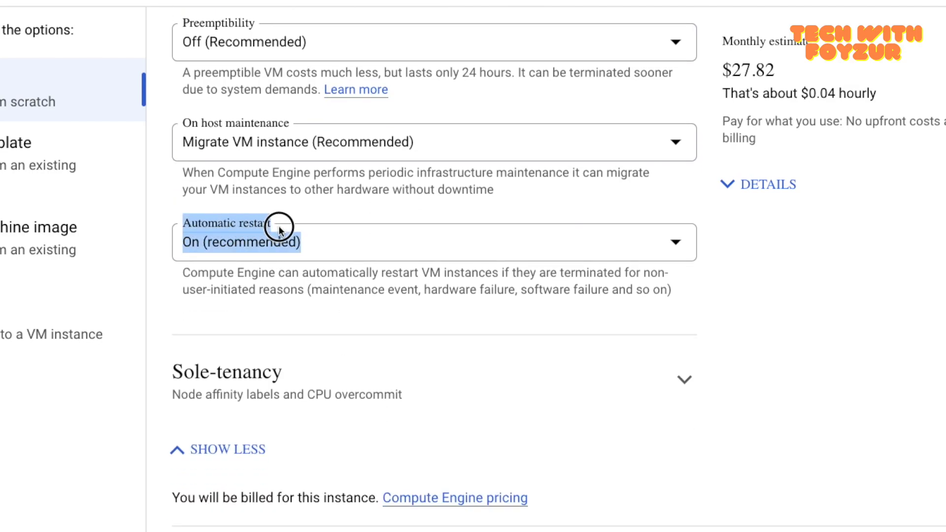
pyautogui.click(391, 216)
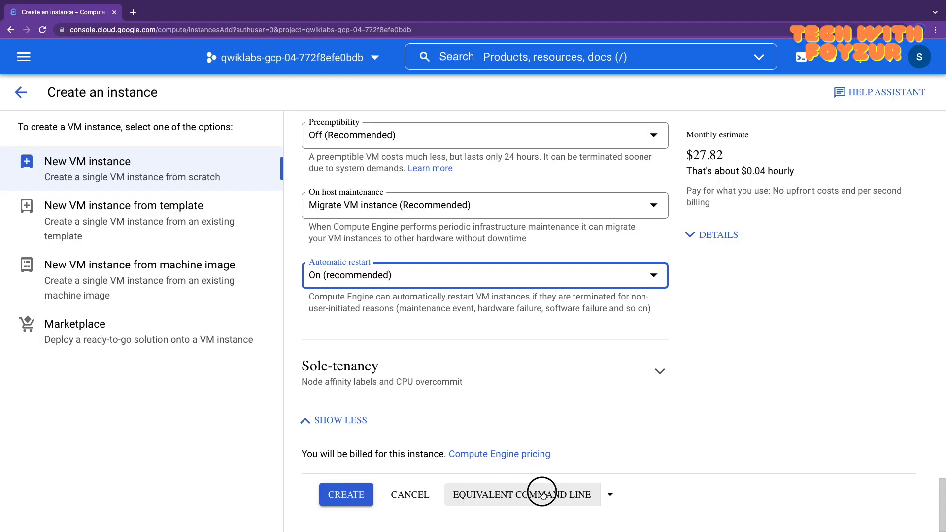
pyautogui.click(540, 493)
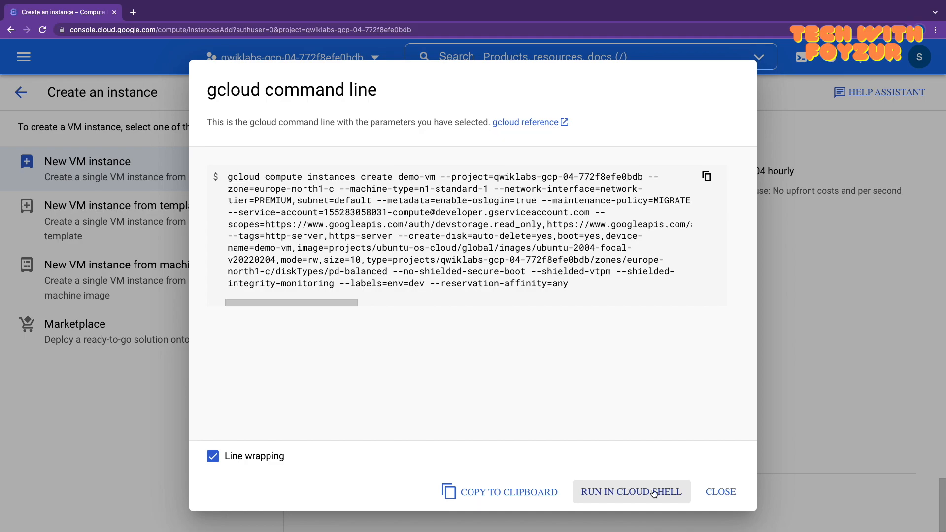
pyautogui.click(724, 491)
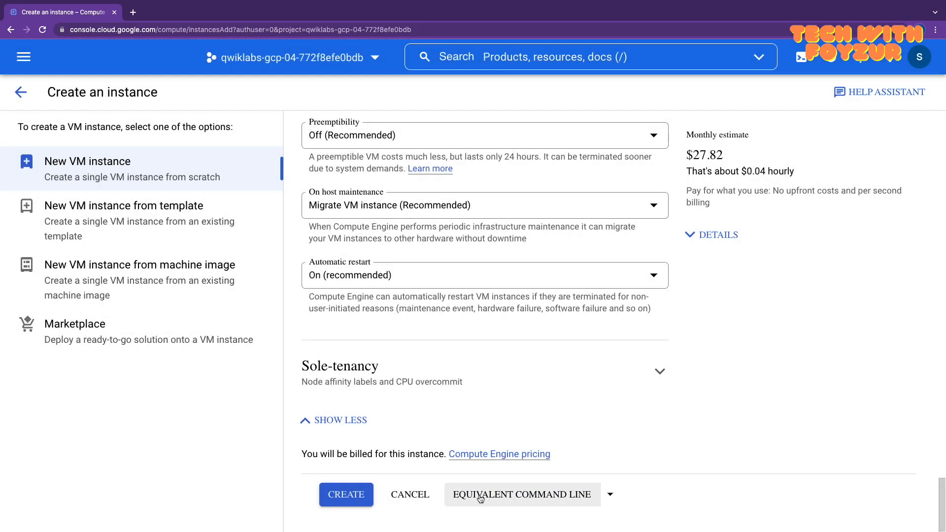
# - Create the demo-vm instance and follow its creation progress in the notifications
pyautogui.click(348, 495)
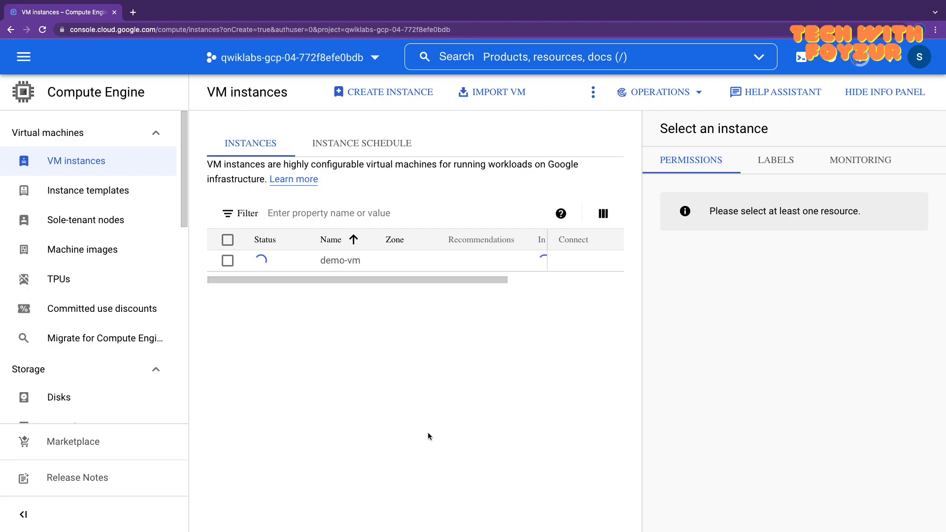
pyautogui.click(858, 62)
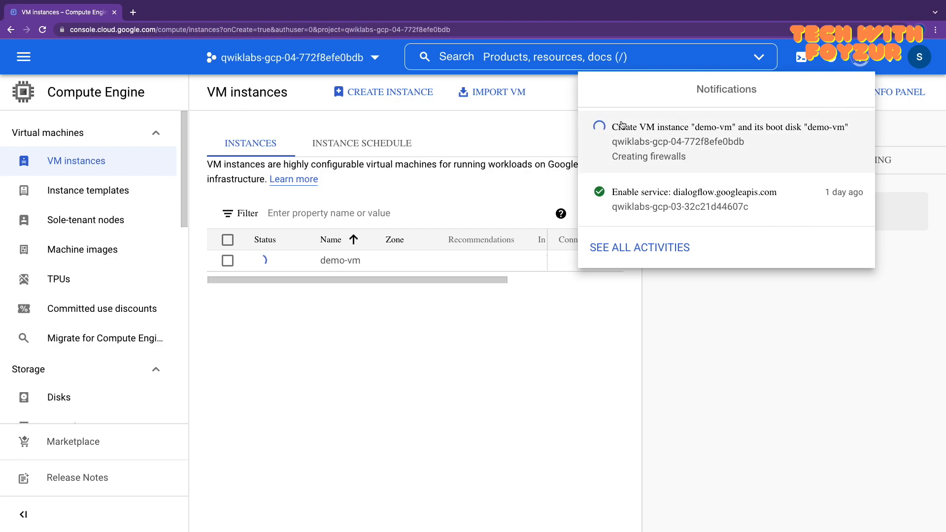
pyautogui.moveTo(616, 128); pyautogui.dragTo(694, 165)
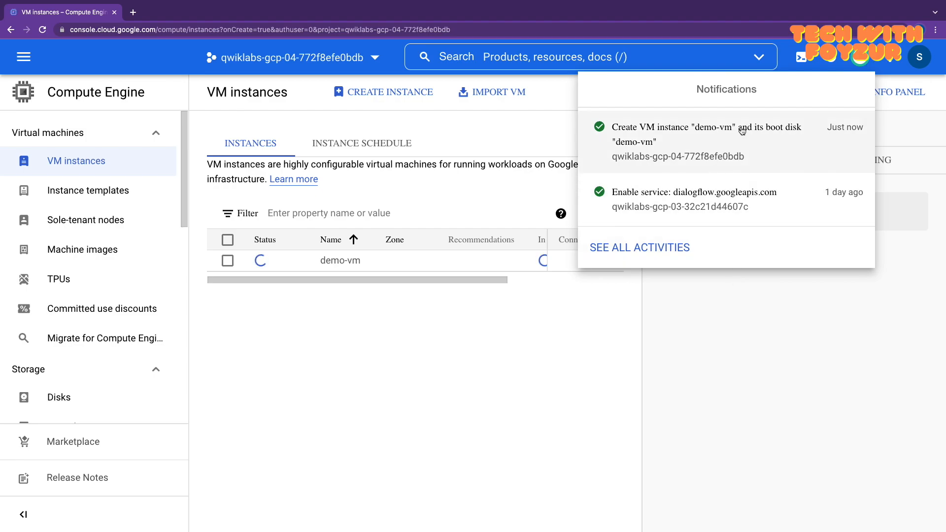
pyautogui.click(737, 313)
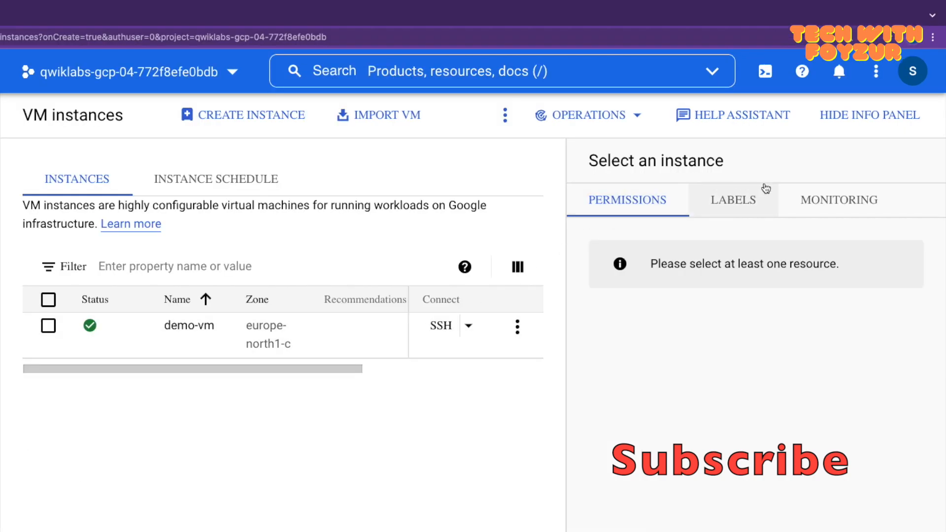
# - Hide the info panel, select demo-vm, and review its management actions, operations and SSH connection options
pyautogui.click(897, 116)
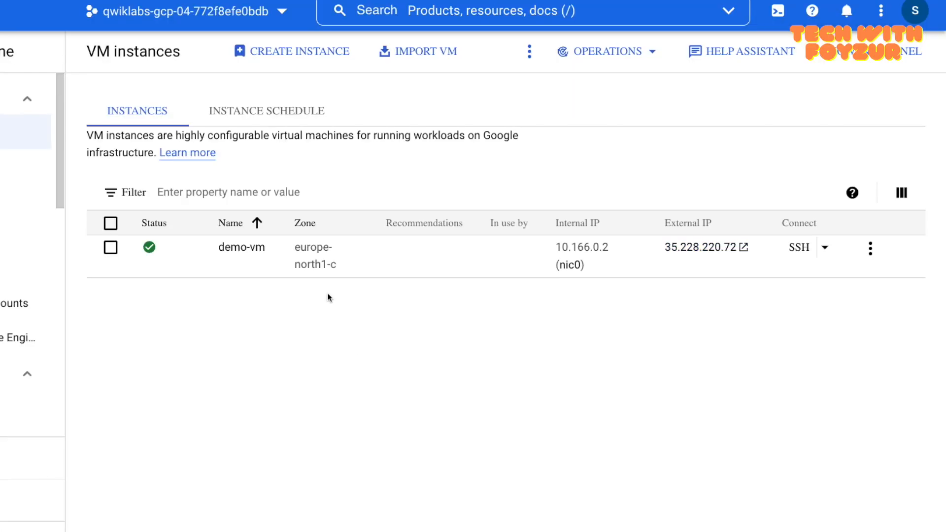
pyautogui.click(110, 248)
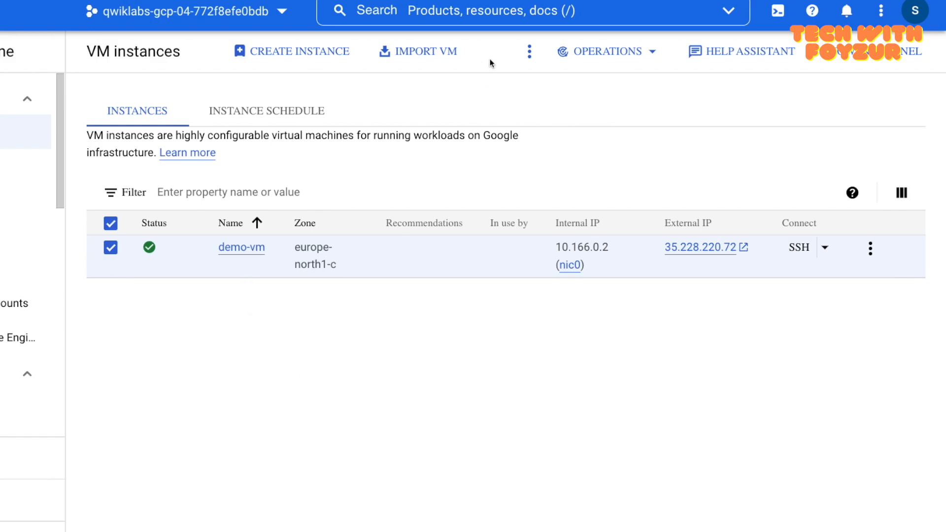
pyautogui.click(529, 52)
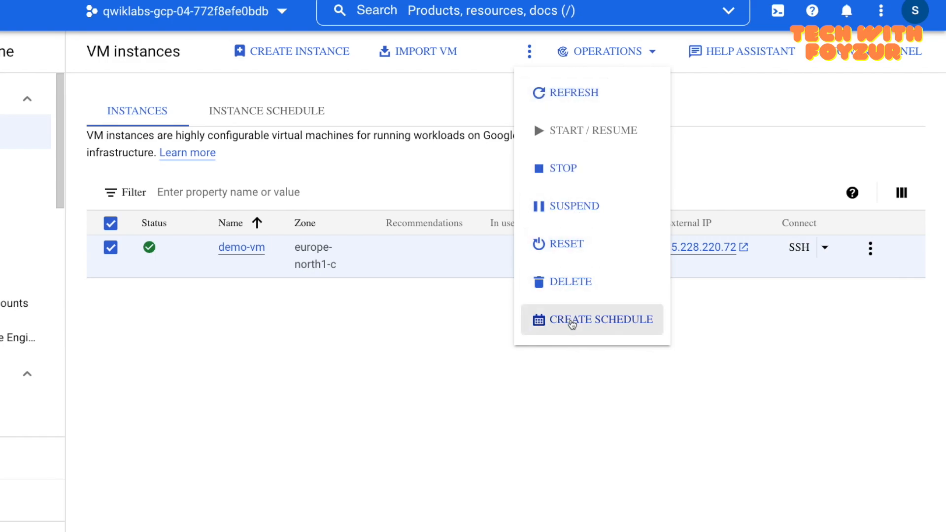
pyautogui.click(648, 53)
pyautogui.click(648, 52)
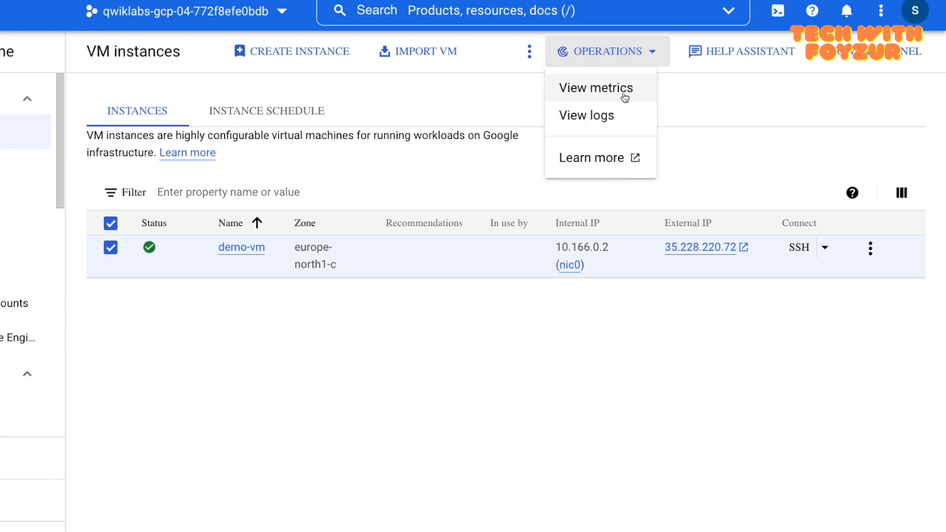
pyautogui.click(701, 123)
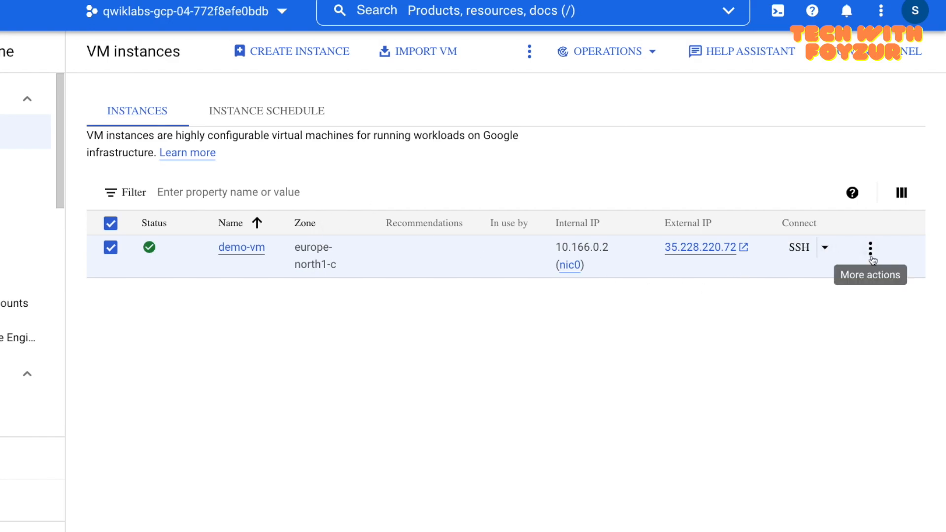
pyautogui.click(826, 247)
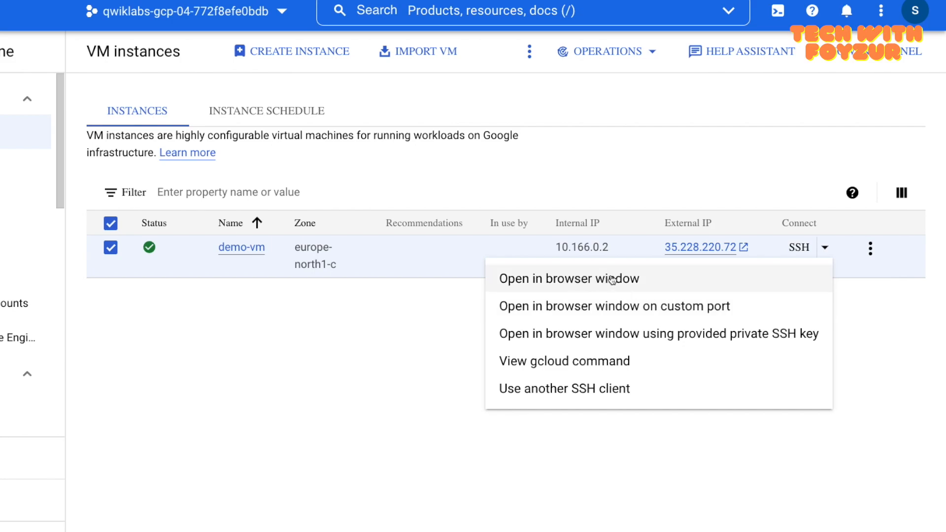
pyautogui.click(870, 249)
# - Open demo-vm's logs in Logs Explorer and close the Learn panel
pyautogui.click(871, 249)
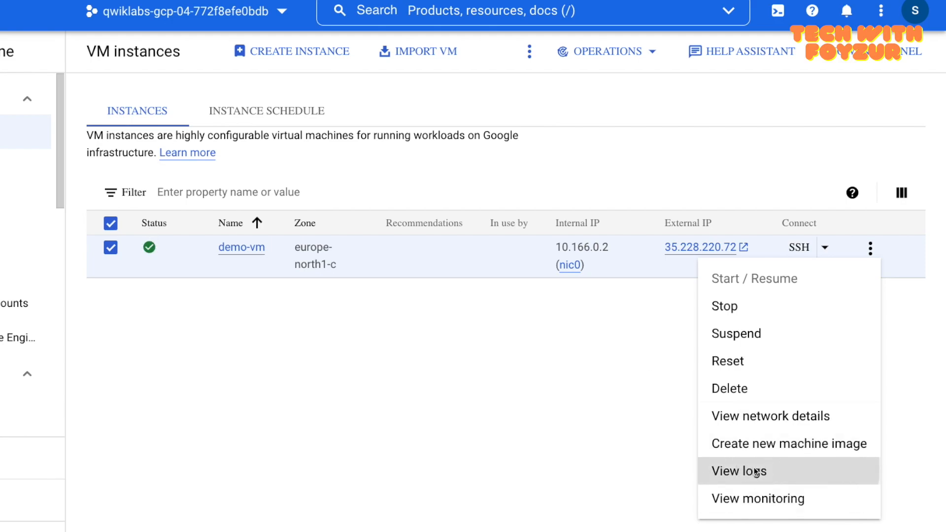
pyautogui.click(842, 470)
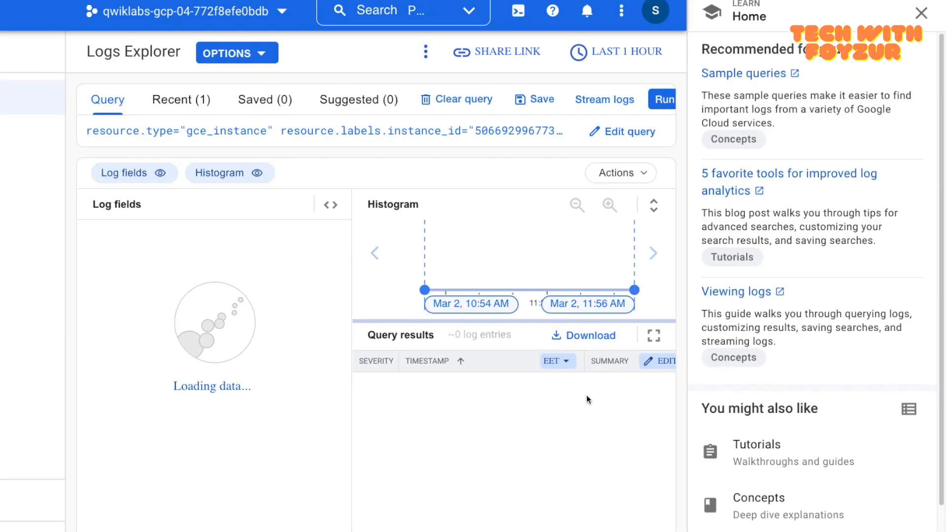
pyautogui.click(921, 12)
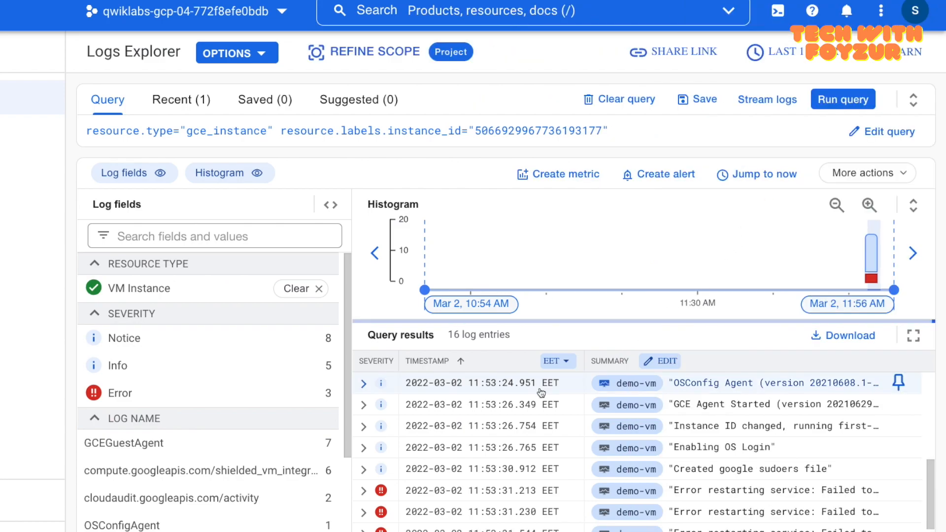
# - Expand the first error entry in demo-vm's logs to read its details, and return to the VM instances list
pyautogui.scroll(-1, 542, 392)
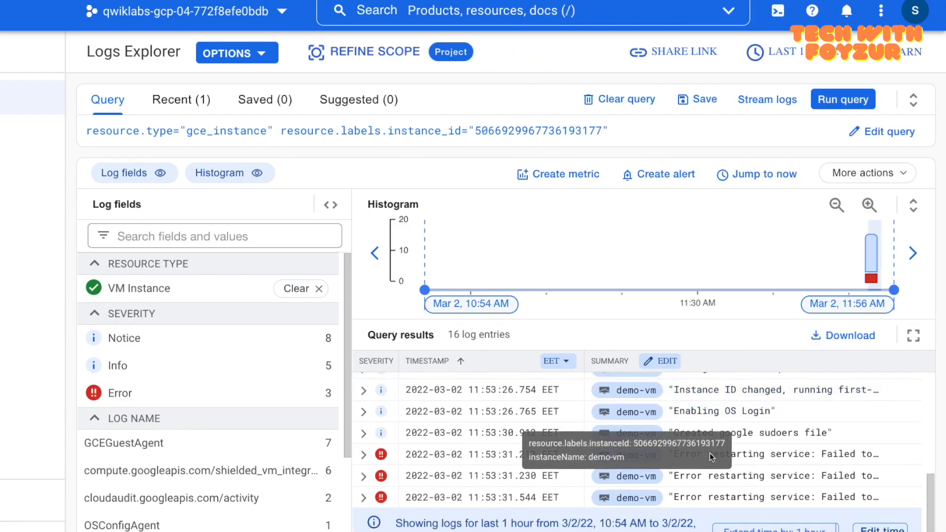
pyautogui.click(757, 455)
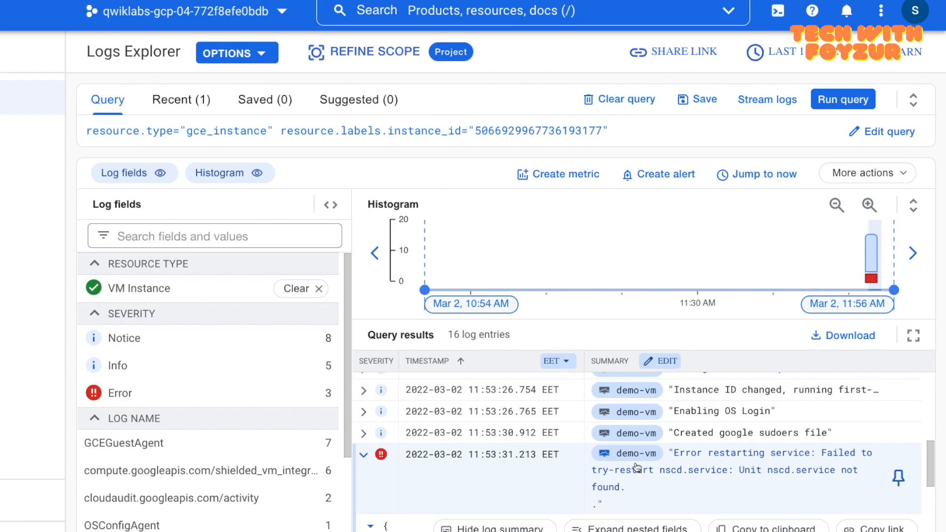
pyautogui.moveTo(621, 489); pyautogui.dragTo(513, 458)
pyautogui.scroll(-6, 513, 459)
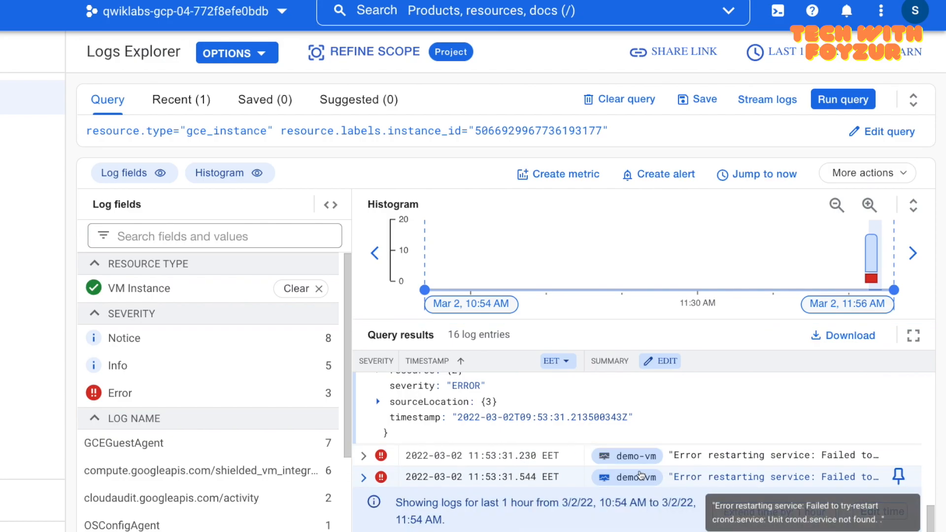
pyautogui.scroll(10, 658, 476)
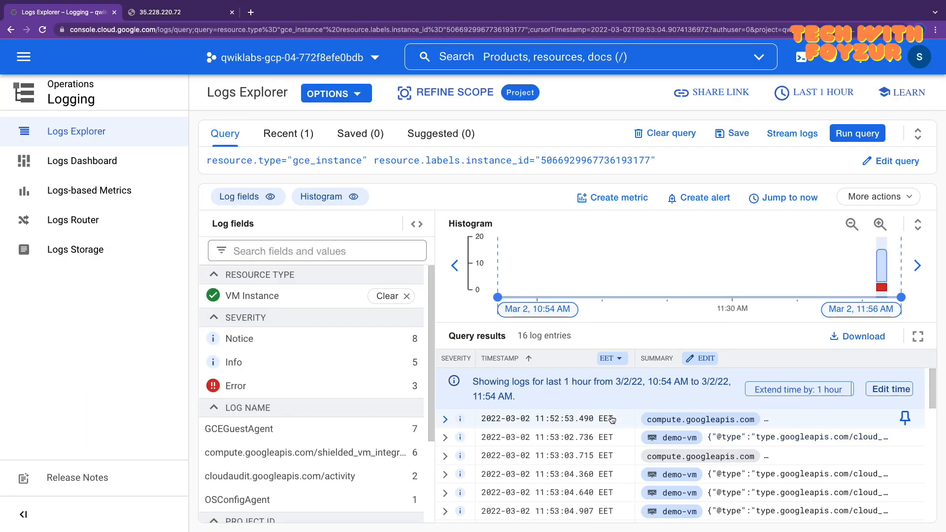
pyautogui.click(10, 30)
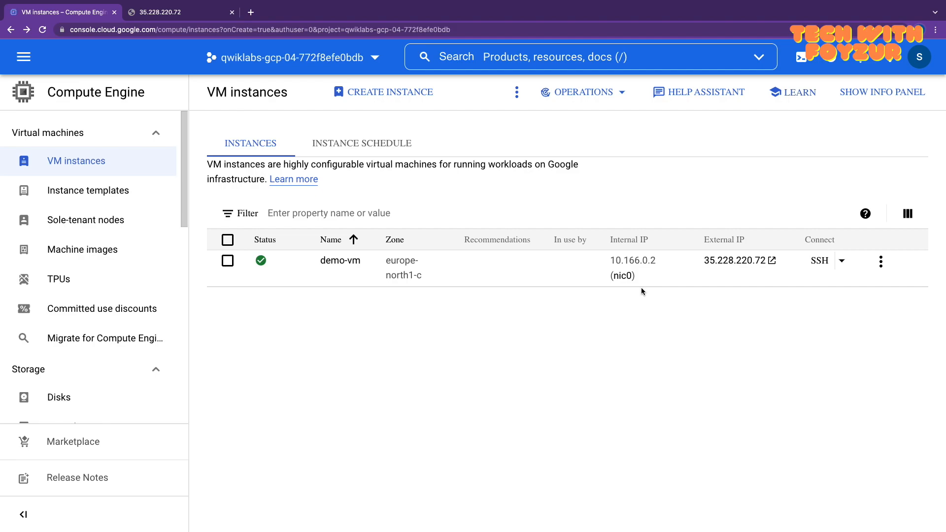
# - Open demo-vm's details and review its basic information, including zone, creation time and status
pyautogui.click(346, 264)
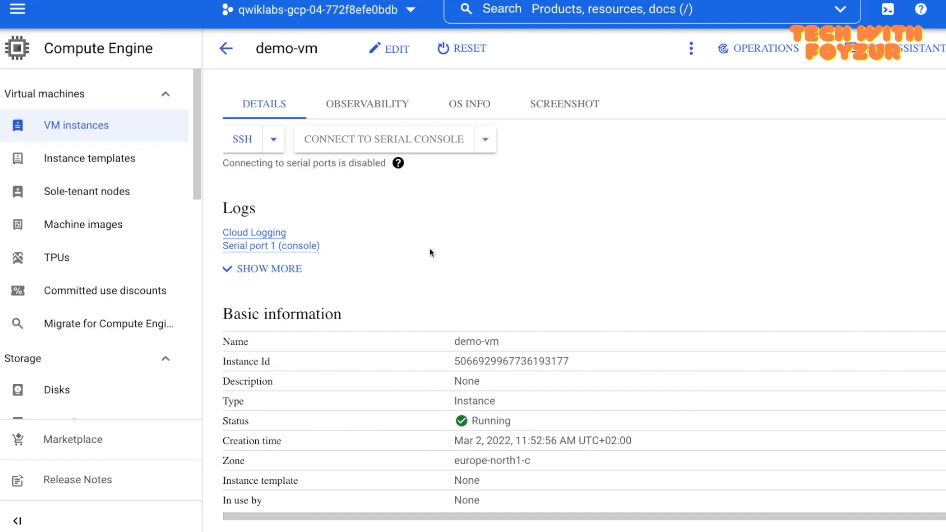
pyautogui.scroll(-4, 431, 252)
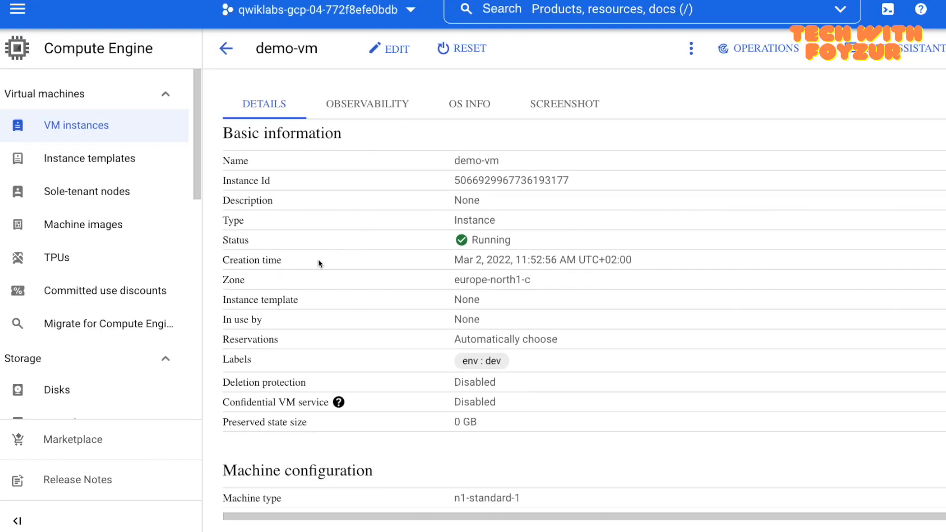
pyautogui.doubleClick(236, 280)
pyautogui.doubleClick(247, 263)
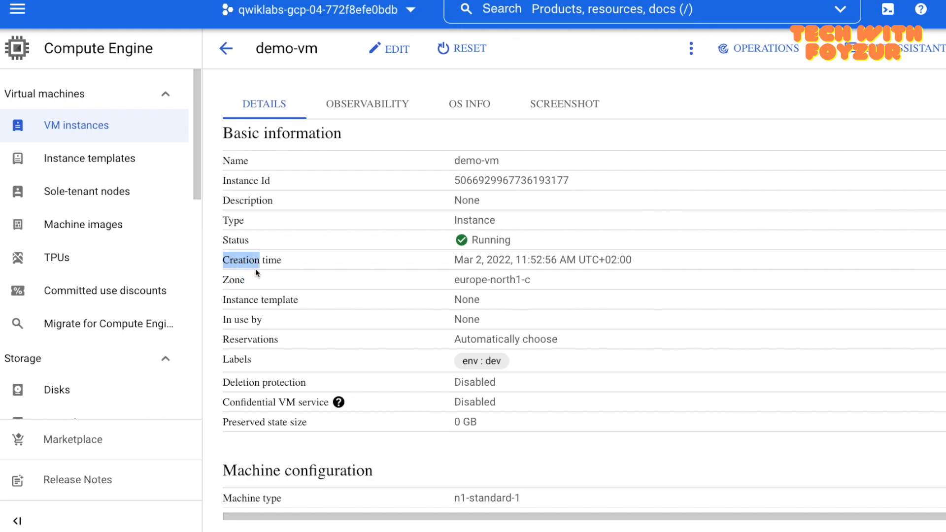
pyautogui.doubleClick(241, 241)
pyautogui.moveTo(462, 240)
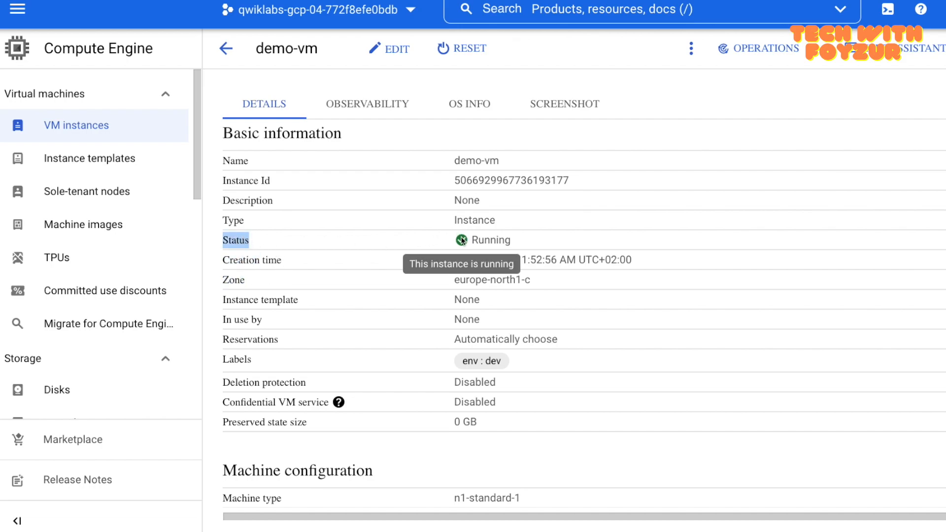
# - Review demo-vm's machine configuration, networking details and HTTP and HTTPS firewall settings
pyautogui.scroll(-4, 462, 241)
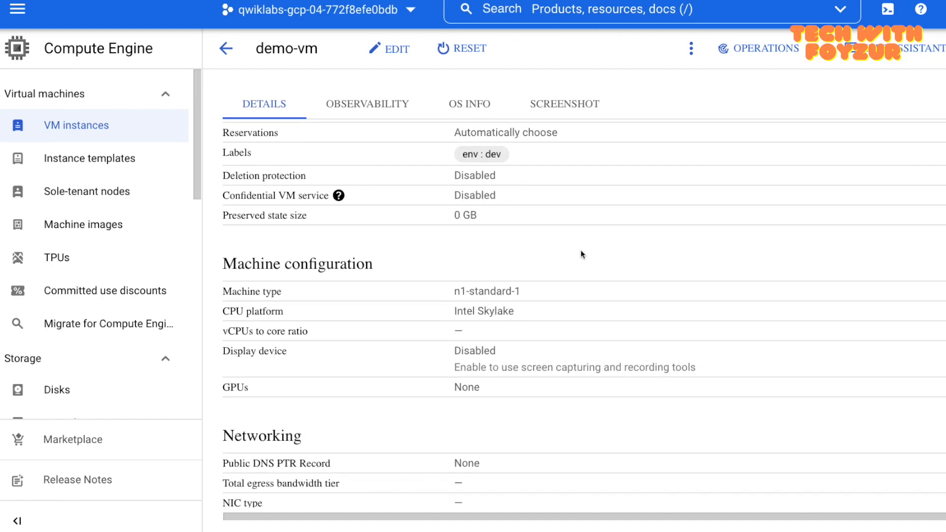
pyautogui.scroll(-1, 581, 249)
pyautogui.moveTo(223, 249); pyautogui.dragTo(357, 263)
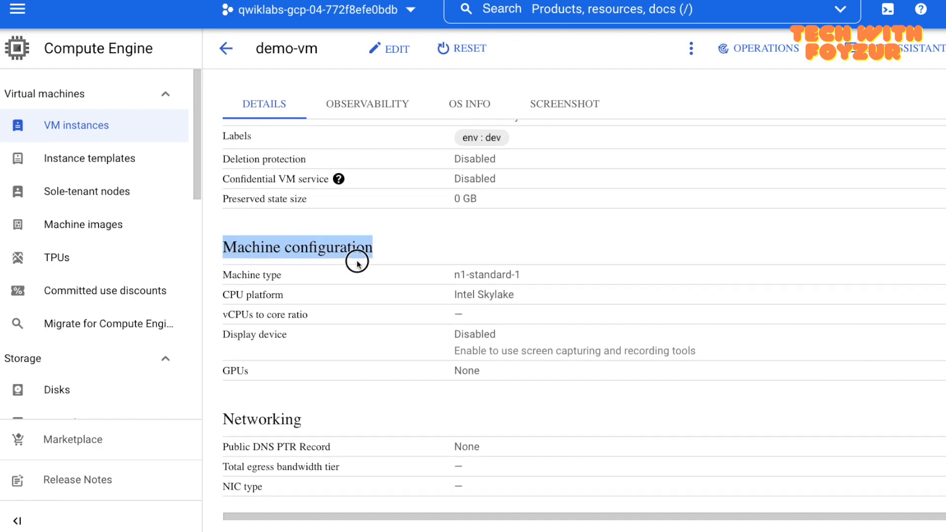
pyautogui.scroll(-6, 371, 274)
pyautogui.scroll(3, 270, 181)
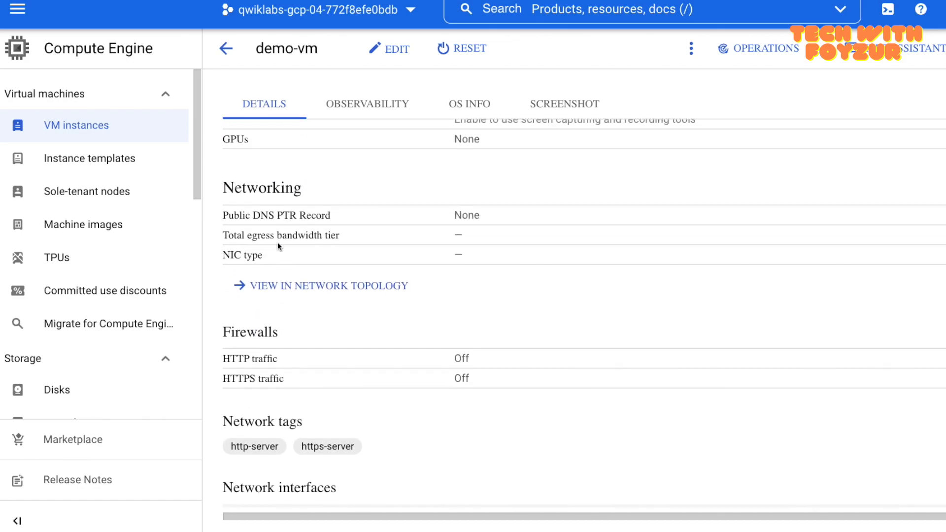
pyautogui.moveTo(226, 191); pyautogui.dragTo(306, 189)
pyautogui.scroll(-2, 256, 256)
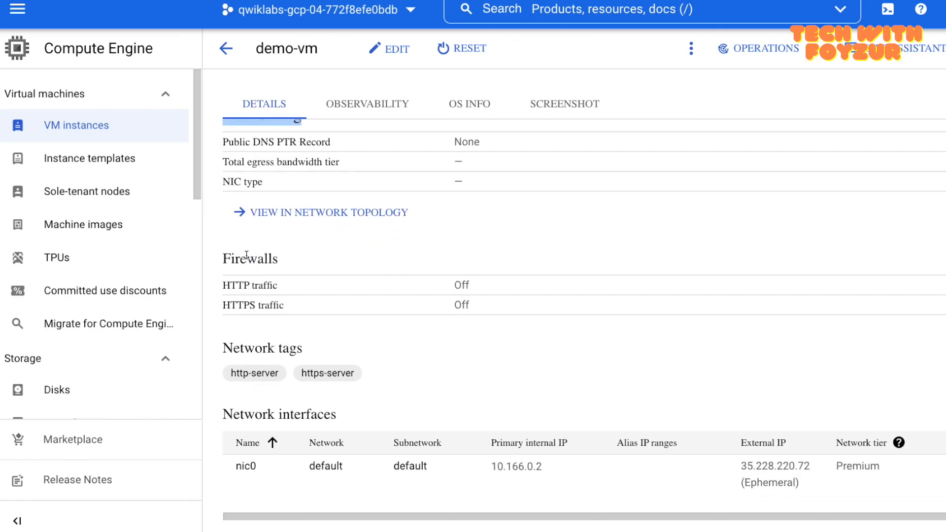
pyautogui.moveTo(221, 260); pyautogui.dragTo(283, 300)
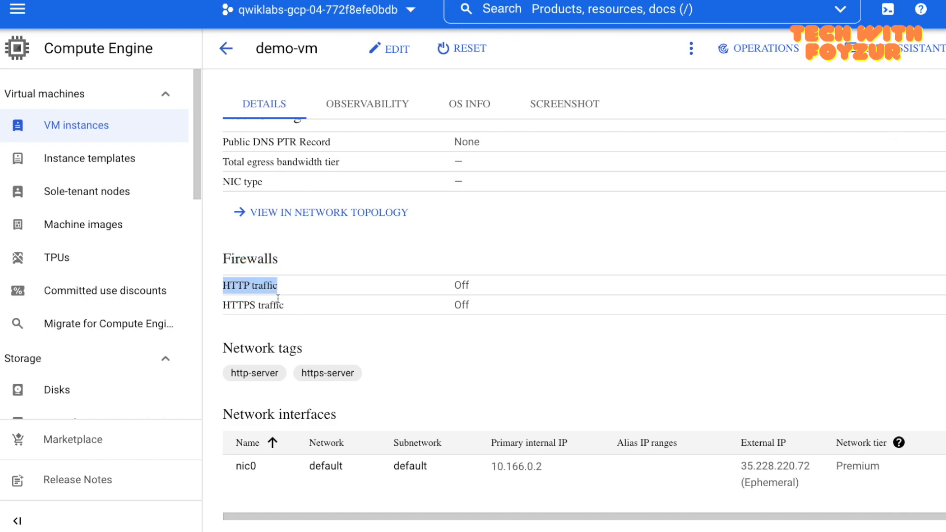
pyautogui.moveTo(225, 304); pyautogui.dragTo(300, 308)
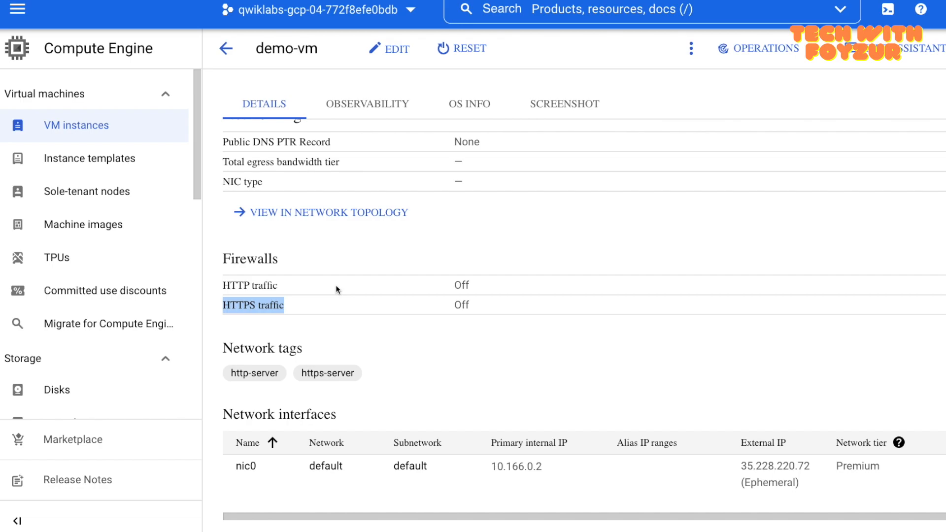
# - Open demo-vm for editing, review its editable settings through to the startup script, and cancel without saving
pyautogui.click(401, 58)
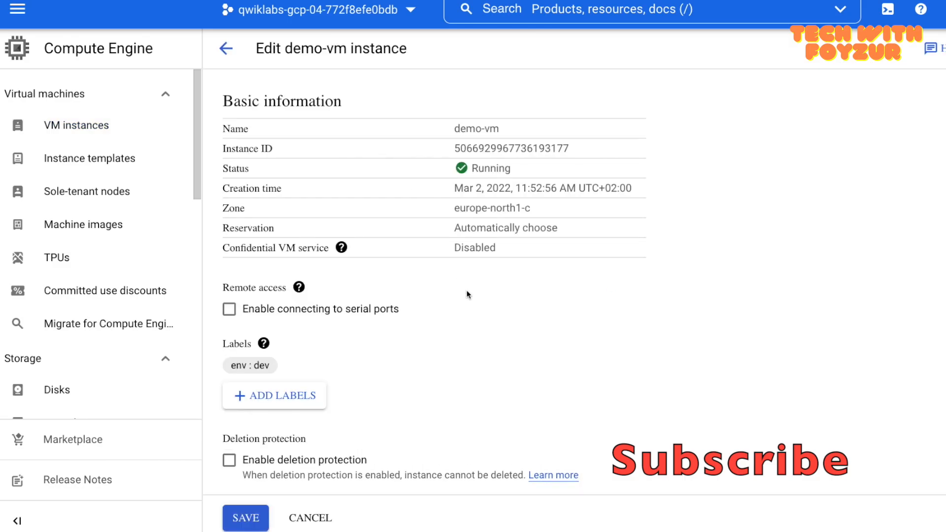
pyautogui.scroll(-3, 462, 268)
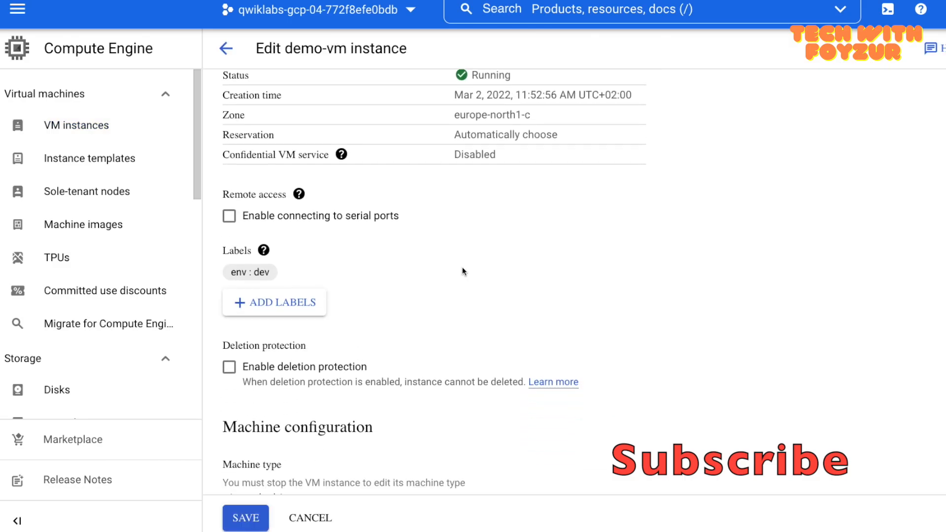
pyautogui.scroll(-10, 463, 269)
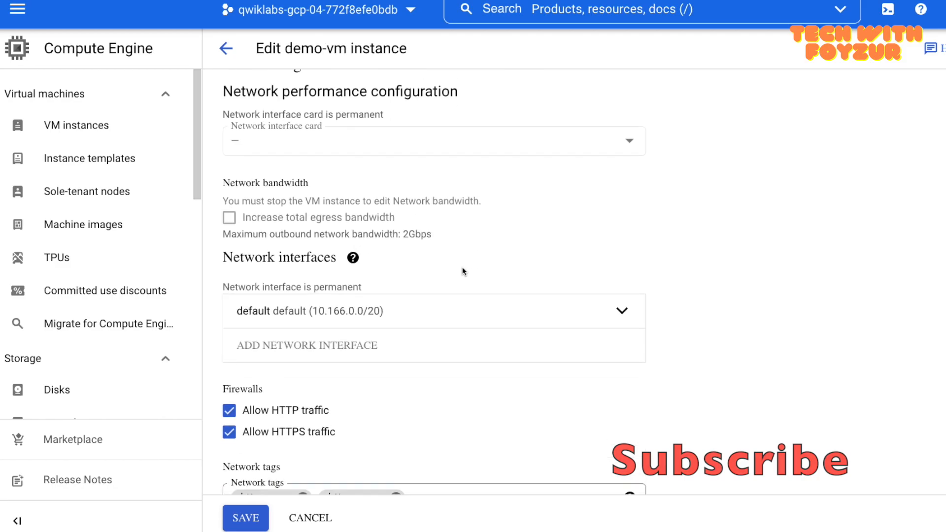
pyautogui.scroll(-1, 462, 272)
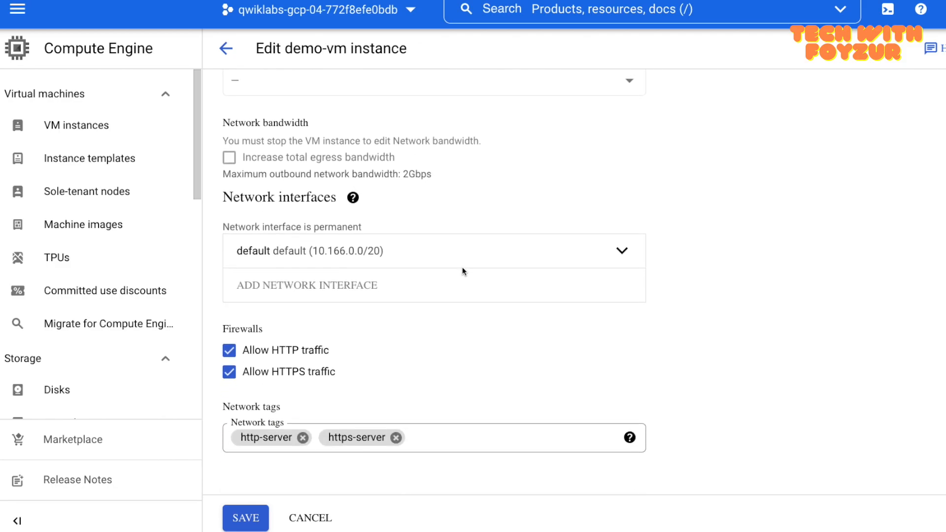
pyautogui.scroll(-3, 462, 272)
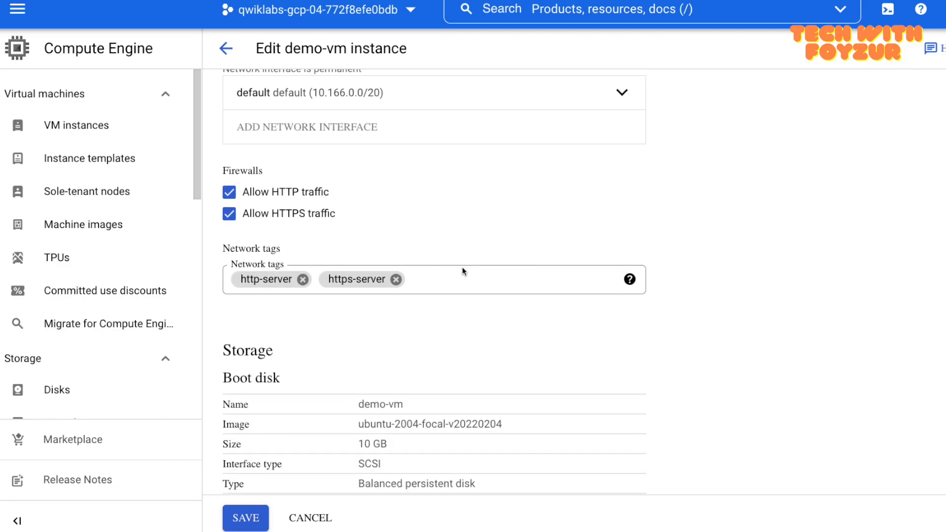
pyautogui.scroll(-2, 463, 271)
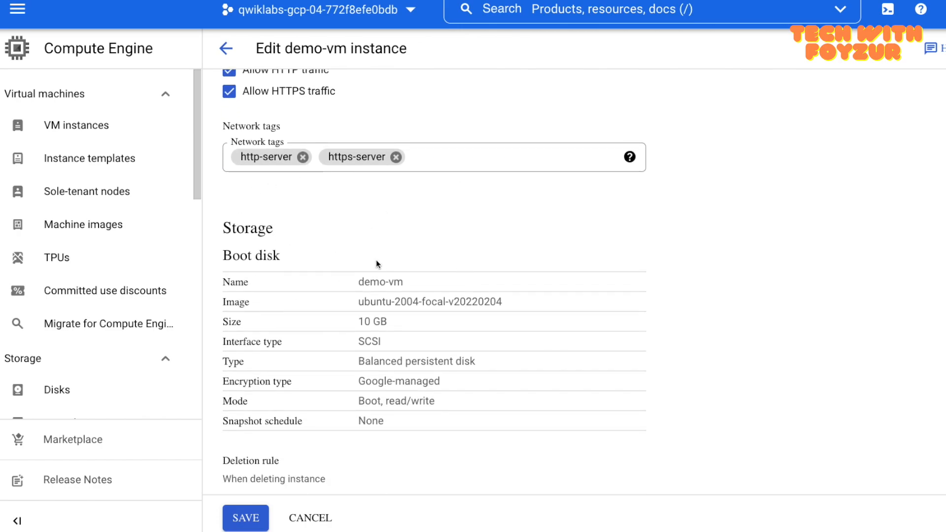
pyautogui.scroll(-3, 378, 264)
pyautogui.scroll(-1, 457, 366)
pyautogui.scroll(-12, 457, 366)
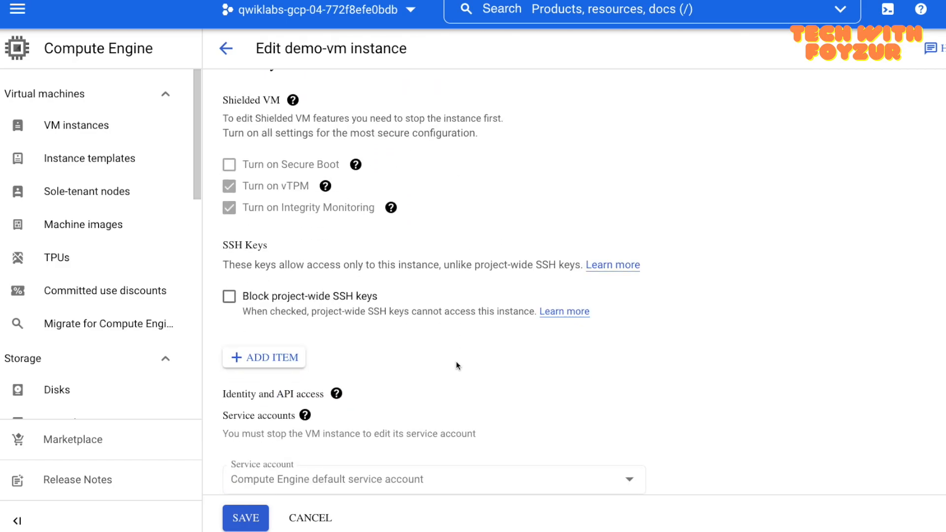
pyautogui.scroll(-12, 457, 366)
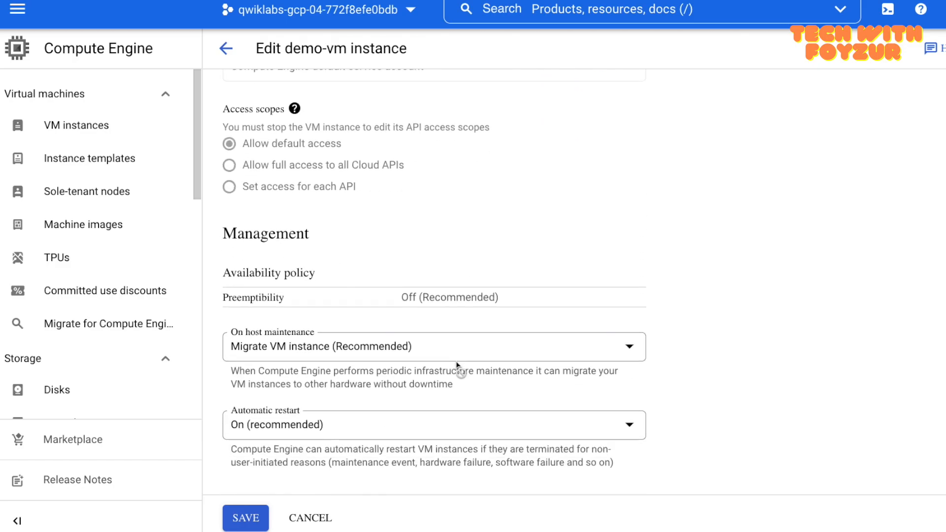
pyautogui.scroll(-3, 457, 367)
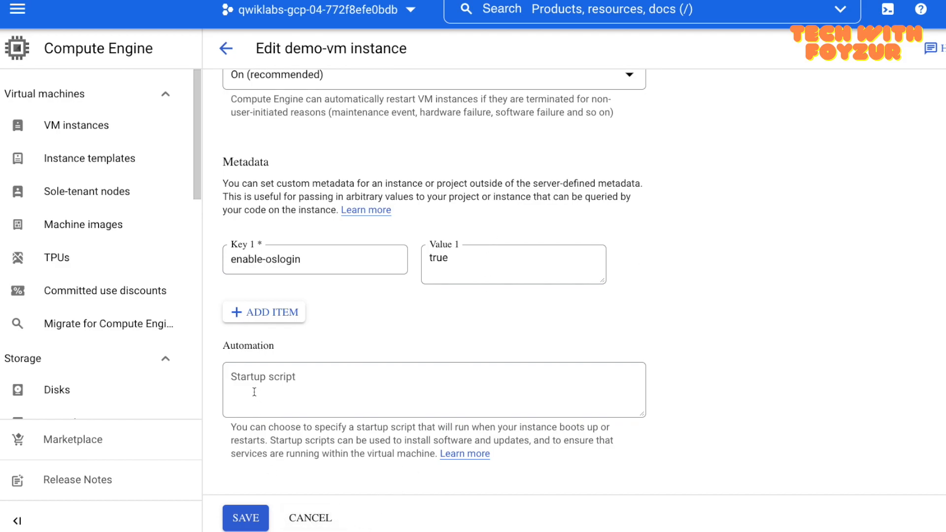
pyautogui.click(265, 380)
pyautogui.click(311, 519)
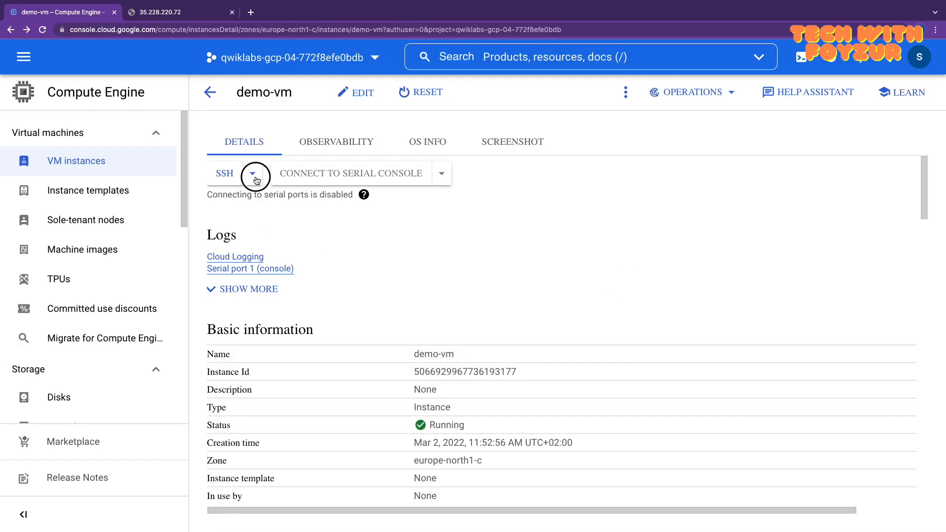
# - Open an SSH session to demo-vm in a browser window and authorize the connection
pyautogui.click(273, 139)
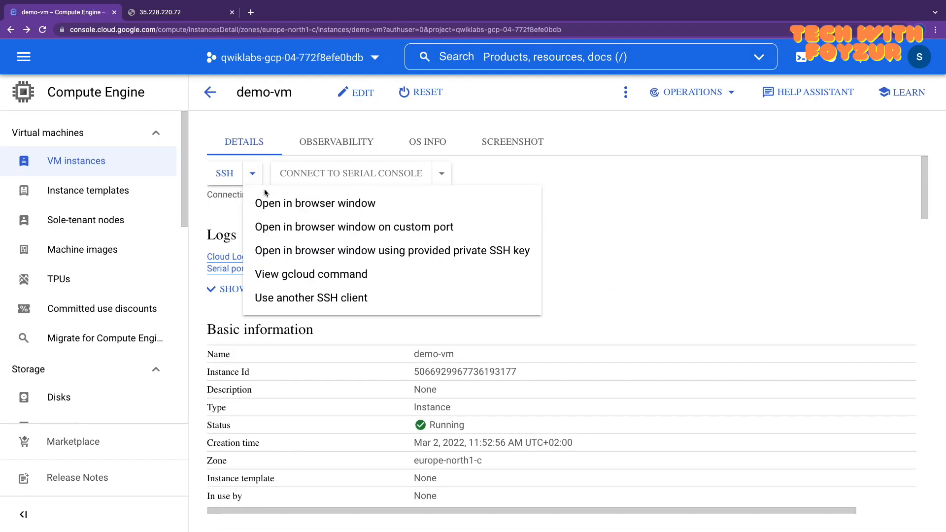
pyautogui.click(317, 204)
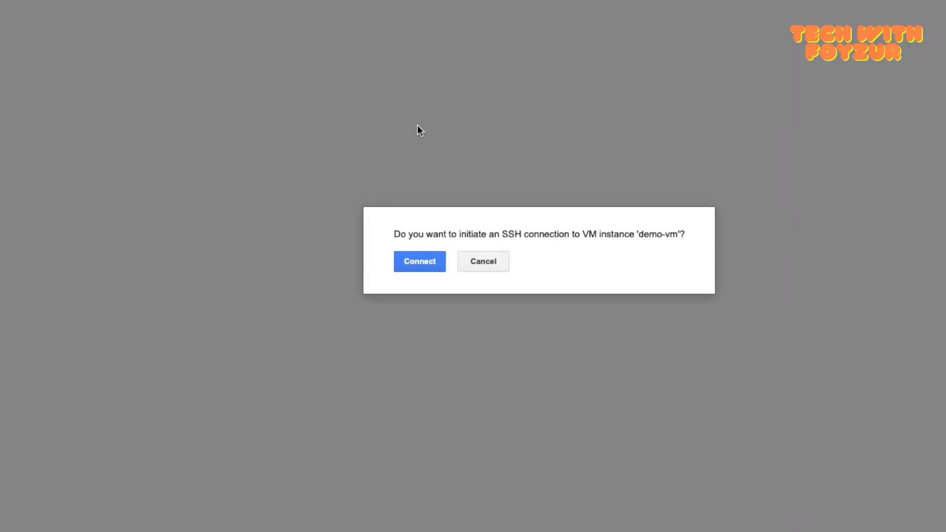
pyautogui.click(412, 257)
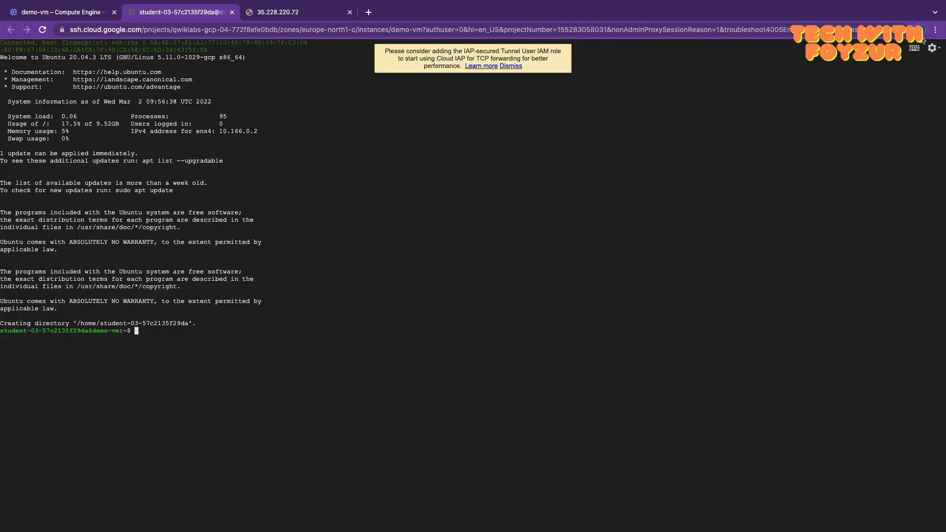
# - Enlarge the SSH terminal page to 175% zoom and dismiss the IAP tunnel suggestion
pyautogui.click(935, 30)
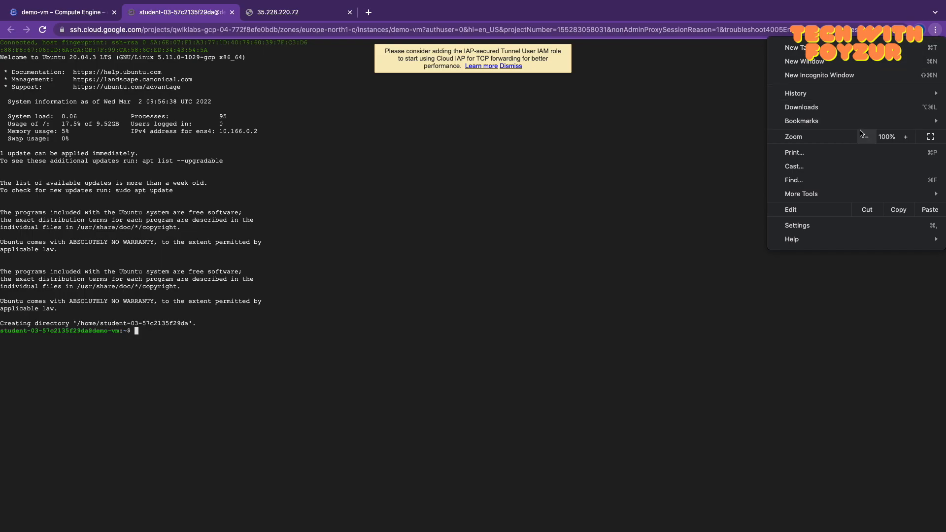
pyautogui.click(906, 138)
pyautogui.click(906, 138)
pyautogui.click(906, 138)
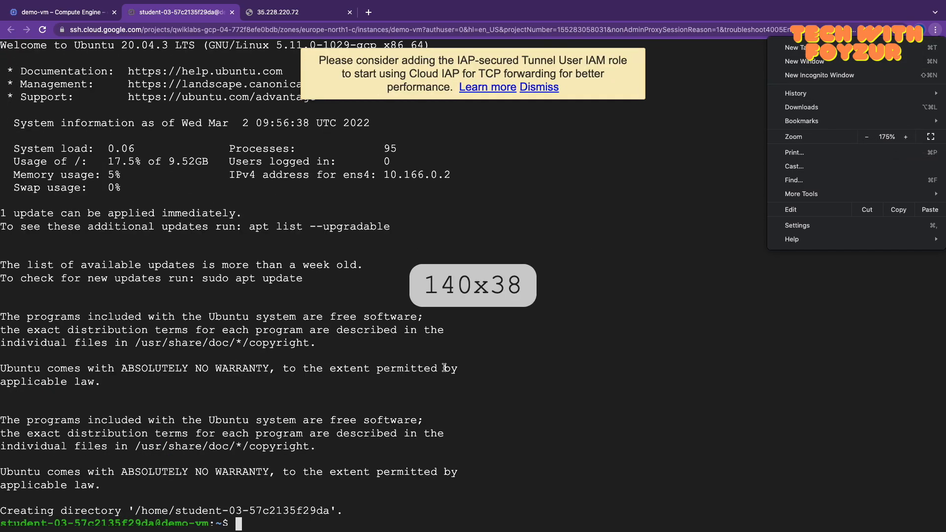
pyautogui.click(459, 346)
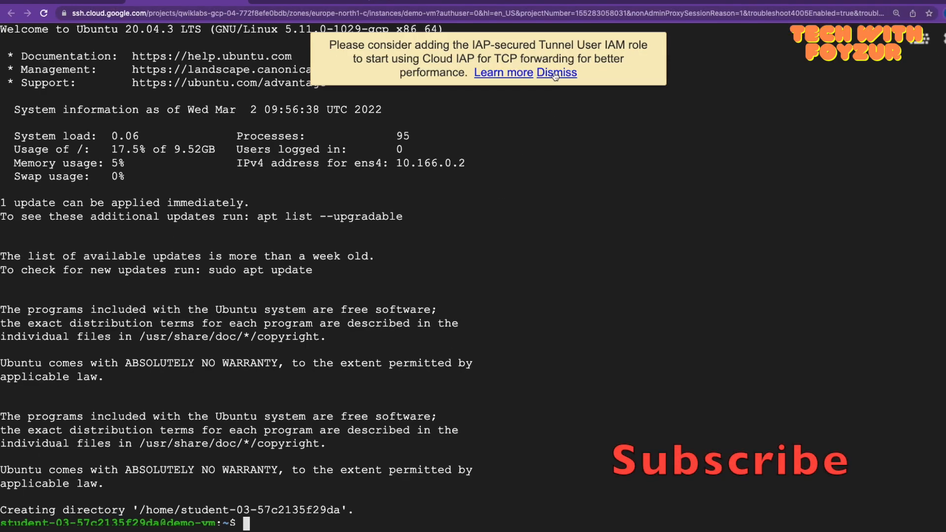
pyautogui.click(542, 87)
# - Check the Ubuntu version in the terminal's welcome message
pyautogui.scroll(1, 454, 212)
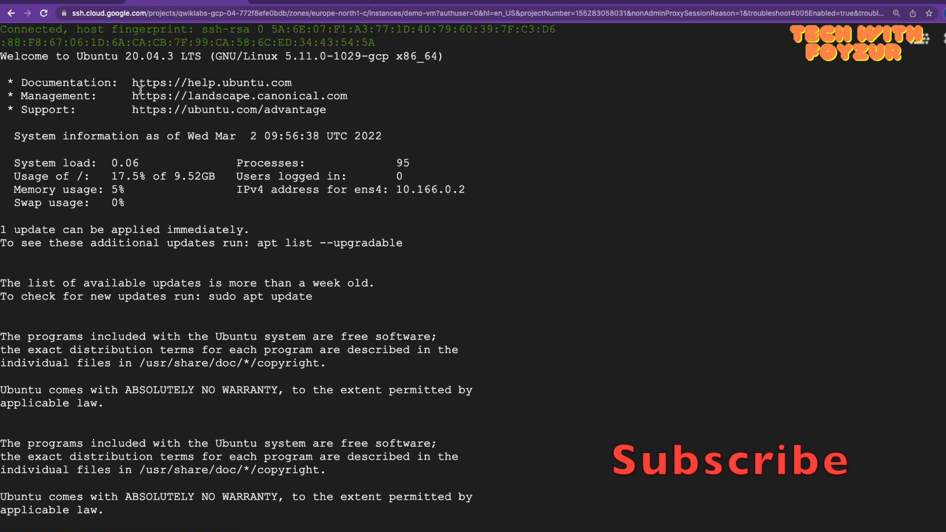
pyautogui.moveTo(125, 56); pyautogui.dragTo(208, 57)
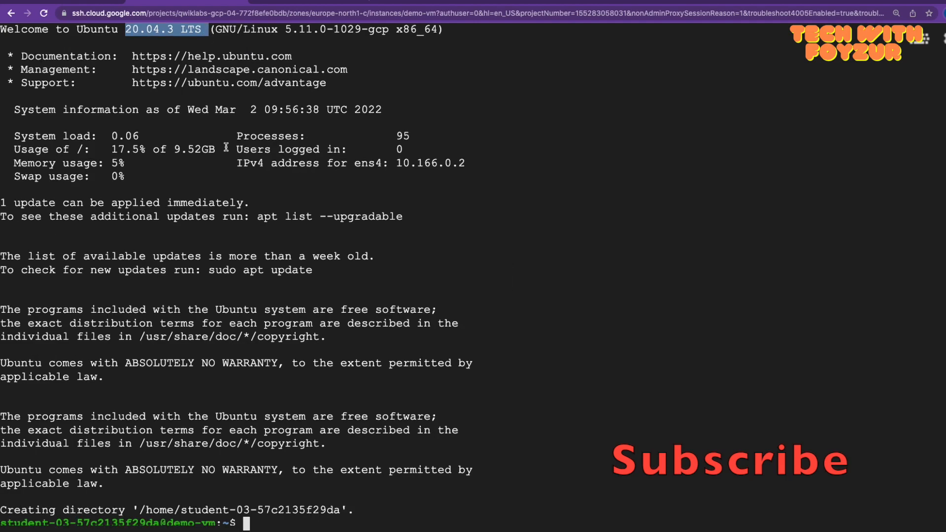
pyautogui.click(187, 461)
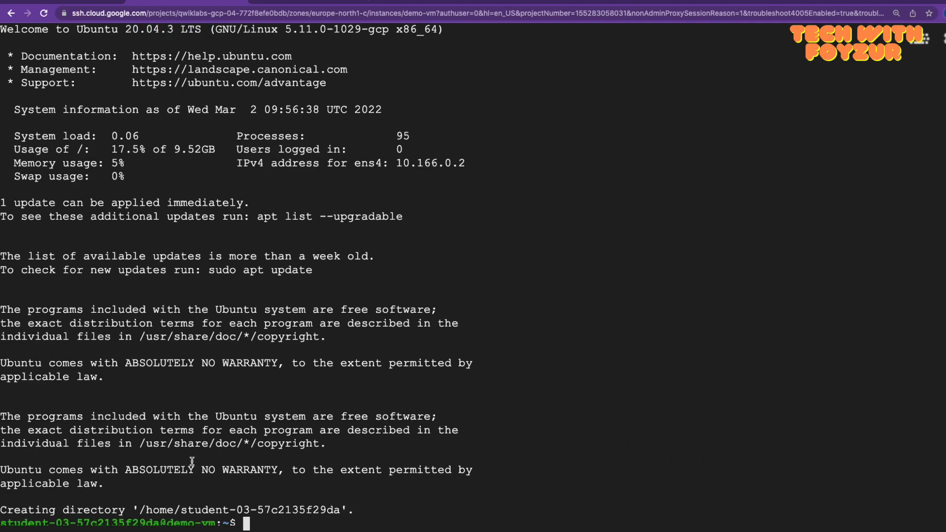
# - Clear the terminal, try to update the package lists with "apt-get update -y", and examine the command's output
pyautogui.hotkey('ctrl', 'l')
pyautogui.write('apt')
pyautogui.press('BackSpace')
pyautogui.write('-g')
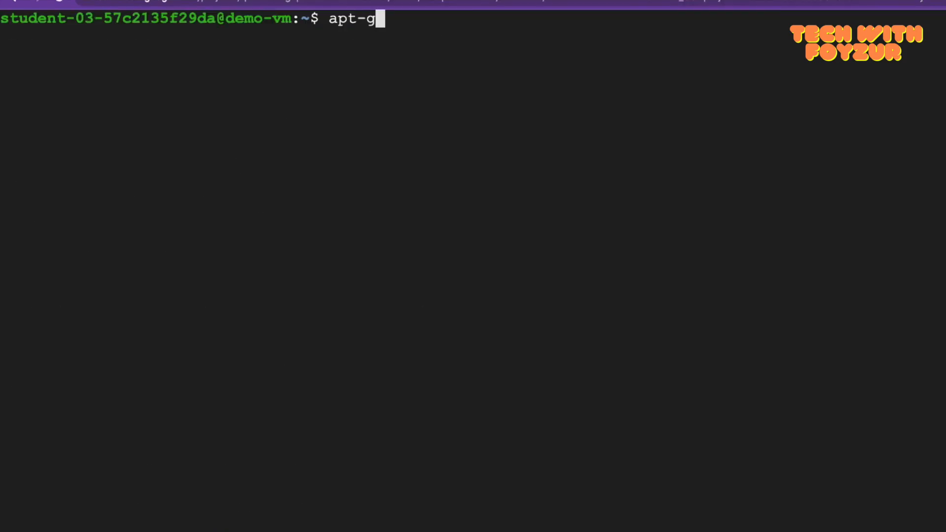
pyautogui.write('et update -y')
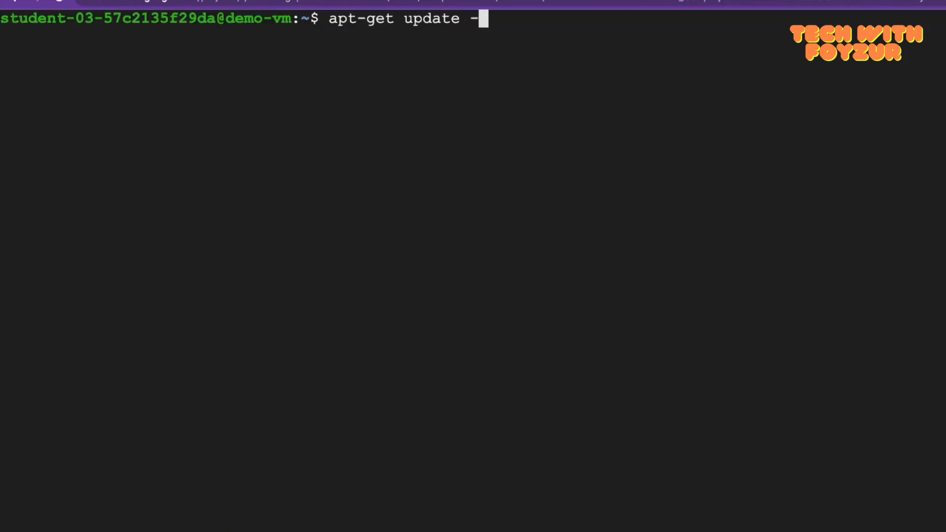
pyautogui.press('Return')
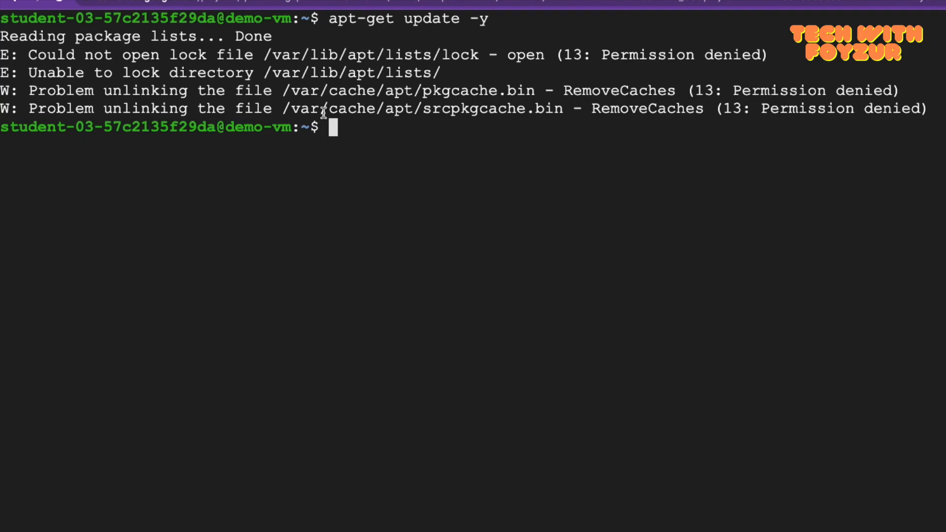
pyautogui.moveTo(254, 54); pyautogui.dragTo(494, 76)
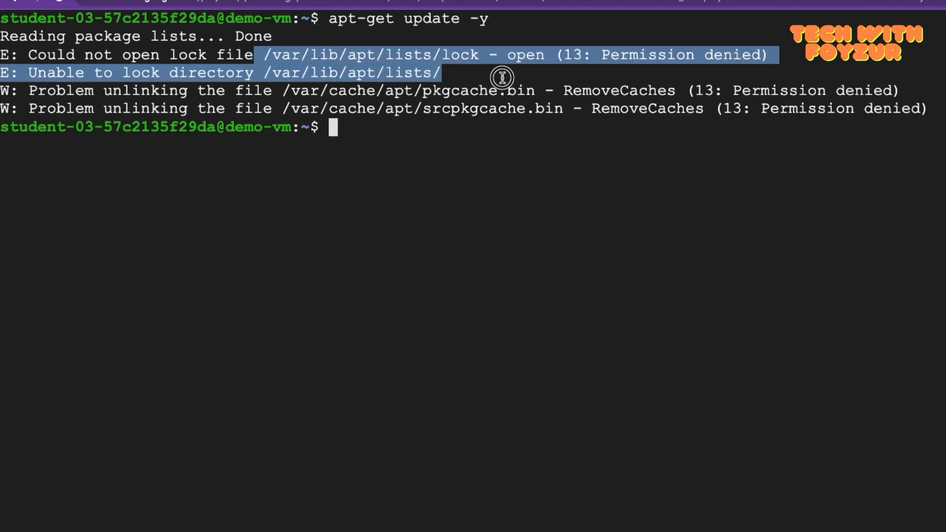
pyautogui.click(458, 125)
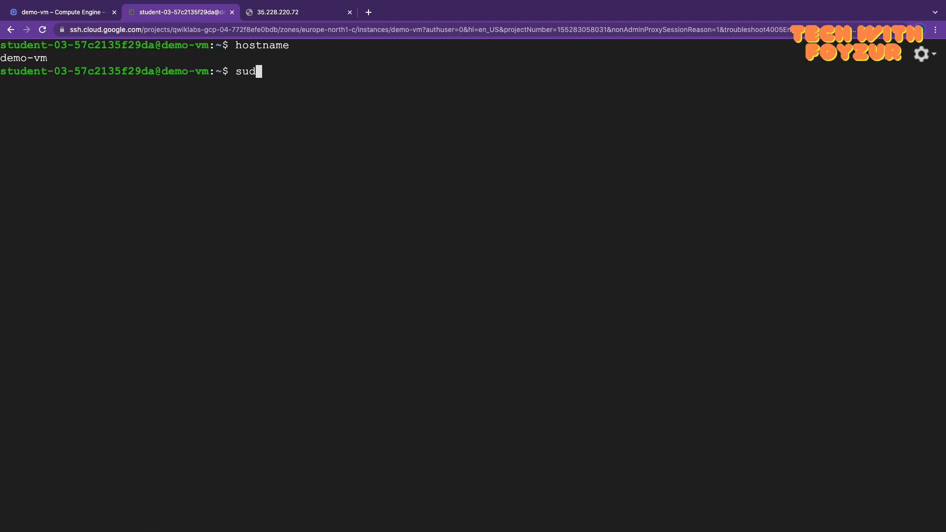
# - Install Nginx on demo-vm by running "sudo apt-get install nginx -y"
pyautogui.write('do apt-get install nginx -y')
pyautogui.press('Return')
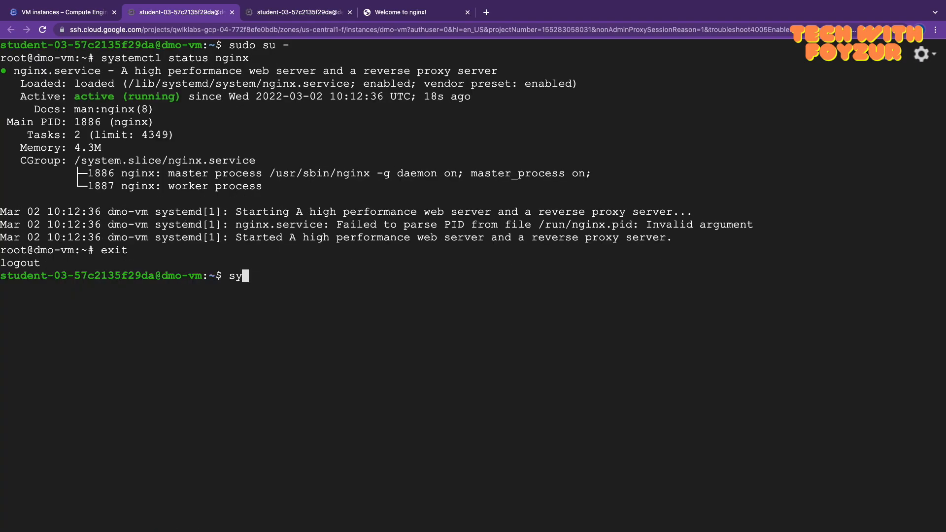
# - Check the Nginx service status with "systemctl status nginx", and again with "sudo systemctl status nginx"
pyautogui.write('ystemctl status nginx')
pyautogui.press('Return')
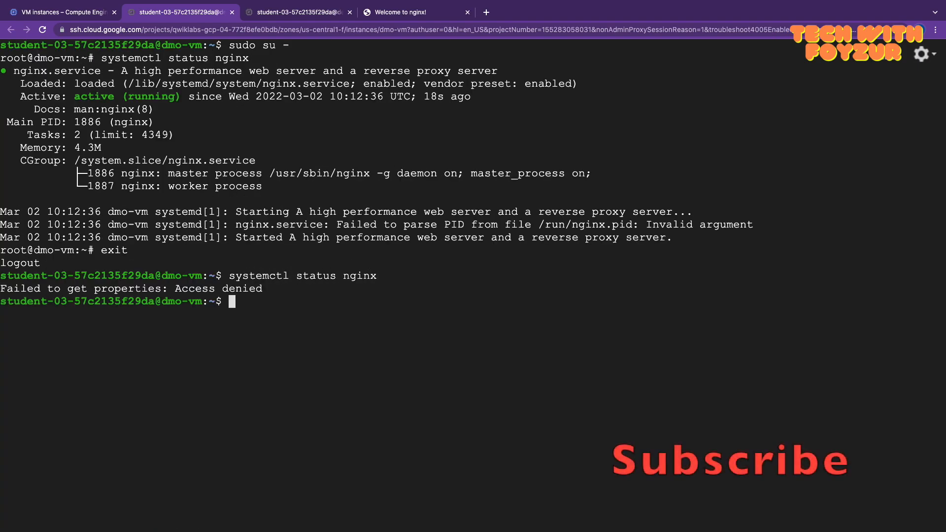
pyautogui.write('sudo systemctl status nginx')
pyautogui.press('Return')
pyautogui.moveTo(151, 342); pyautogui.dragTo(75, 340)
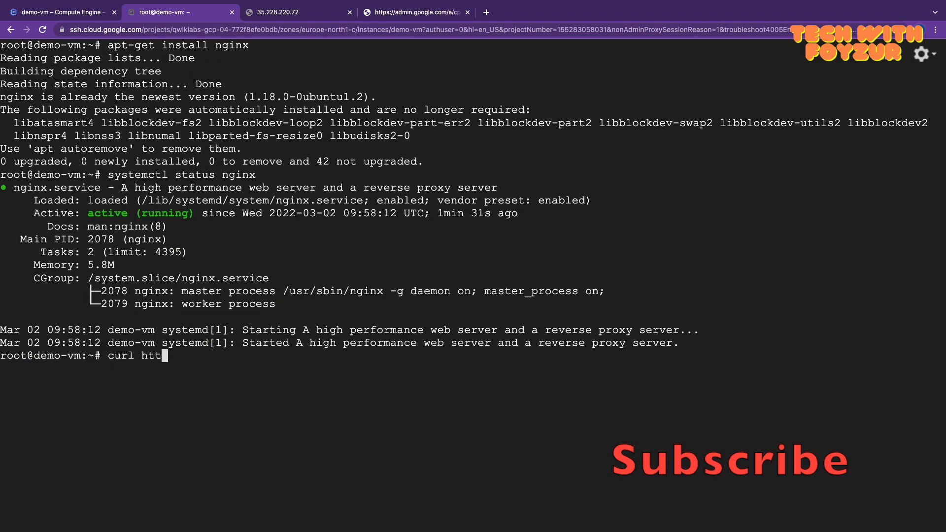
pyautogui.write('p://localhost')
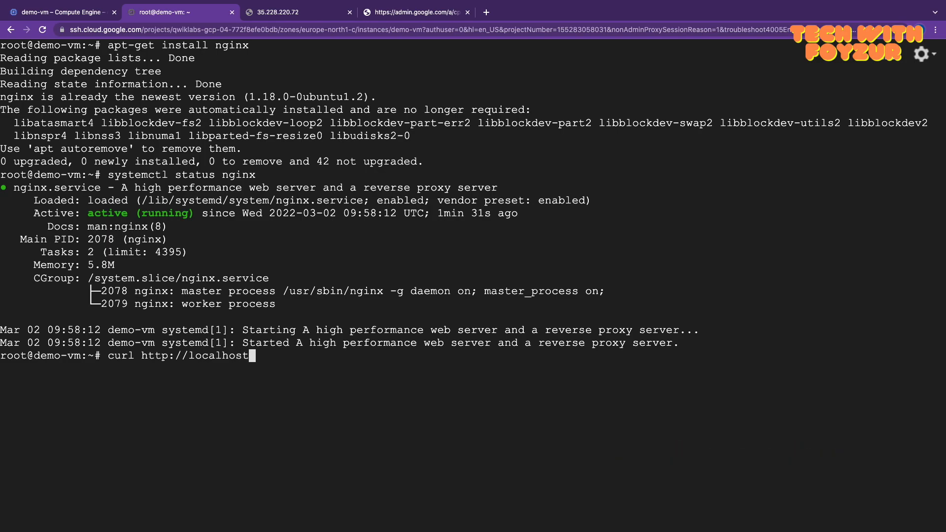
pyautogui.press('Return')
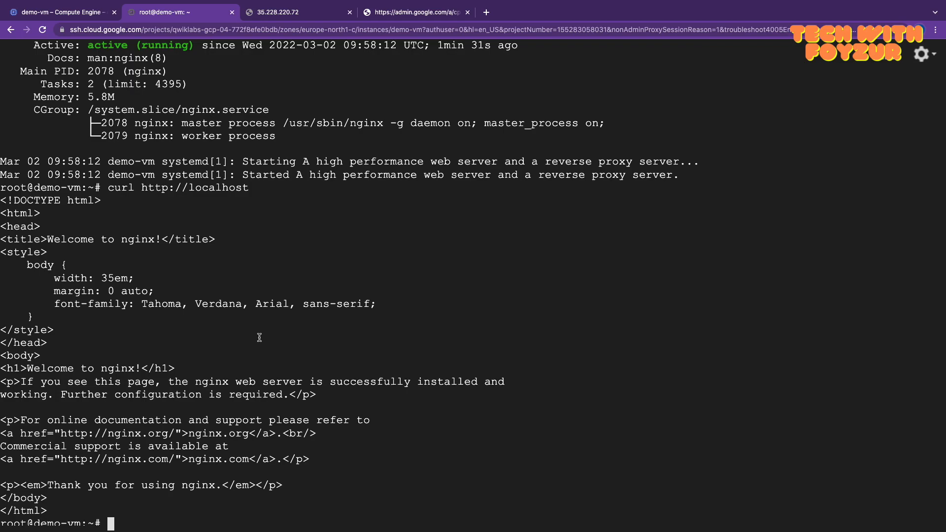
pyautogui.moveTo(47, 239)
pyautogui.mouseDown()
pyautogui.moveTo(94, 239)
pyautogui.moveTo(47, 252)
pyautogui.mouseUp()
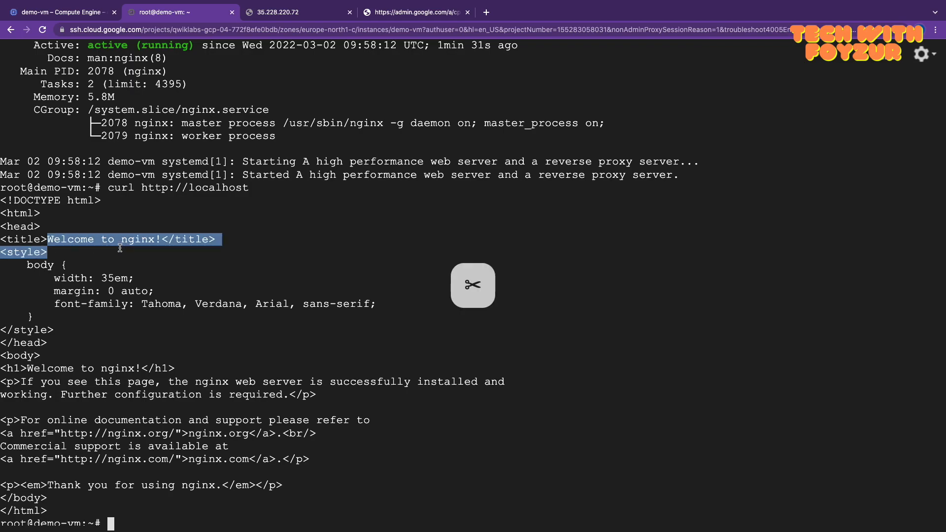
# - Try to open demo-vm's external IP from the VM instances list in a new tab, and close both 35.228.220.72 tabs
pyautogui.hotkey('ctrl', 'shift', 'Tab')
pyautogui.rightClick(745, 266)
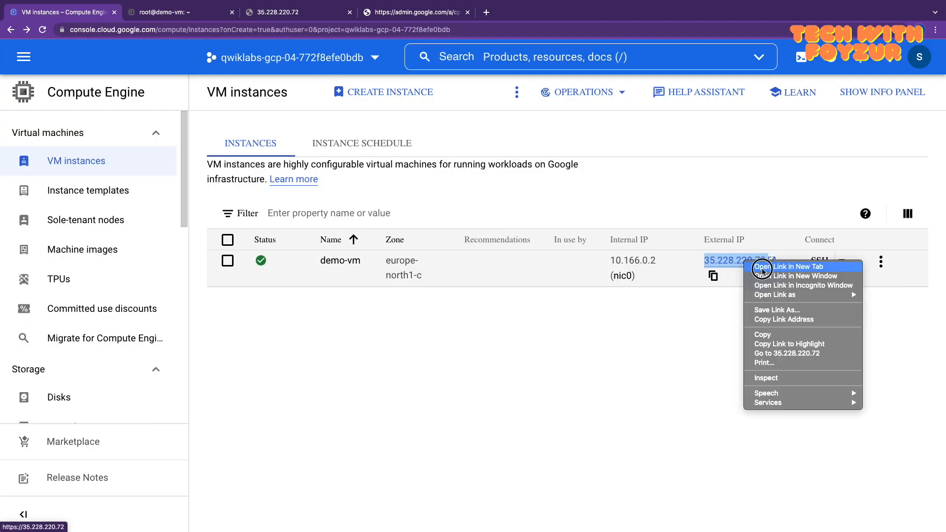
pyautogui.click(769, 271)
pyautogui.click(191, 15)
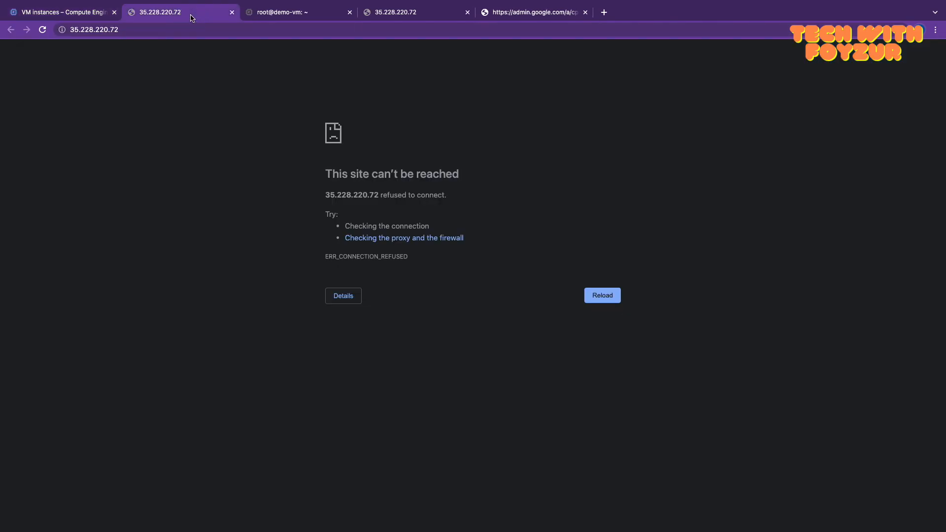
pyautogui.click(231, 12)
pyautogui.click(467, 12)
# - Search the console for "firew", open the VPC network Firewall page, and examine the default rules' ports and targets
pyautogui.write('/firew')
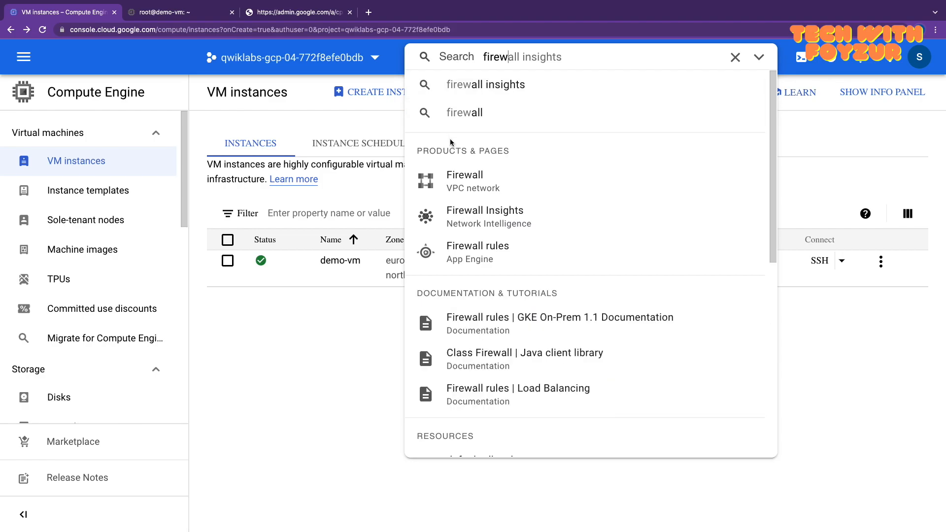
pyautogui.click(473, 179)
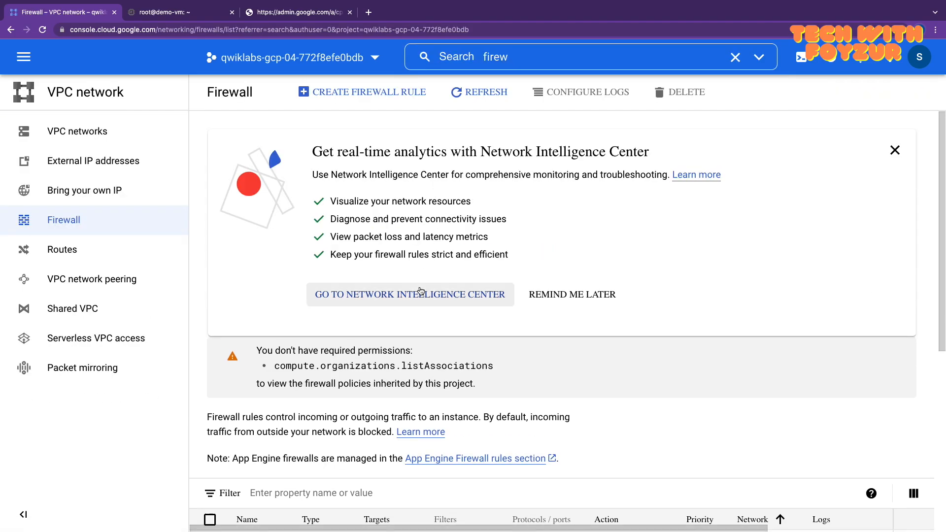
pyautogui.scroll(-6, 420, 291)
pyautogui.scroll(-1, 423, 286)
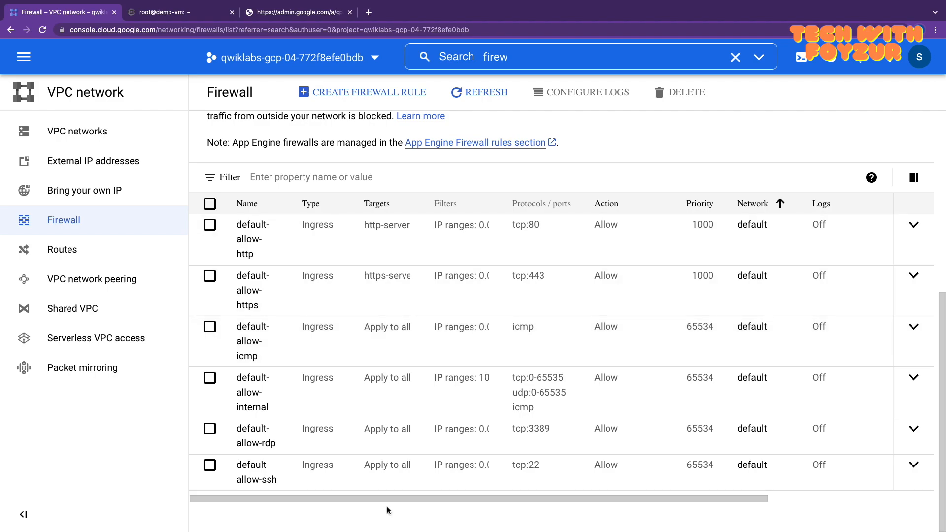
pyautogui.moveTo(386, 499); pyautogui.dragTo(561, 494)
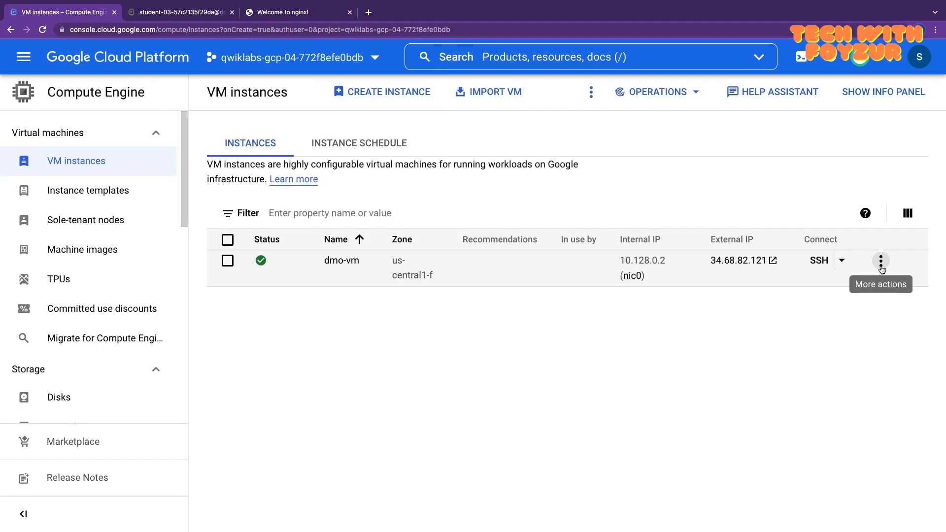
# - Open the network details of dmo-vm from the VM instances list and review its firewall and network analysis sections
pyautogui.click(881, 261)
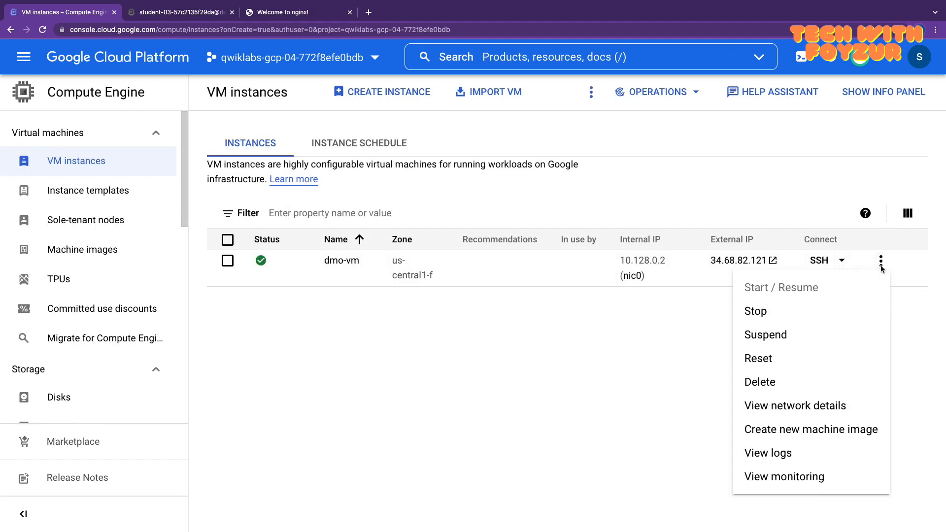
pyautogui.click(840, 409)
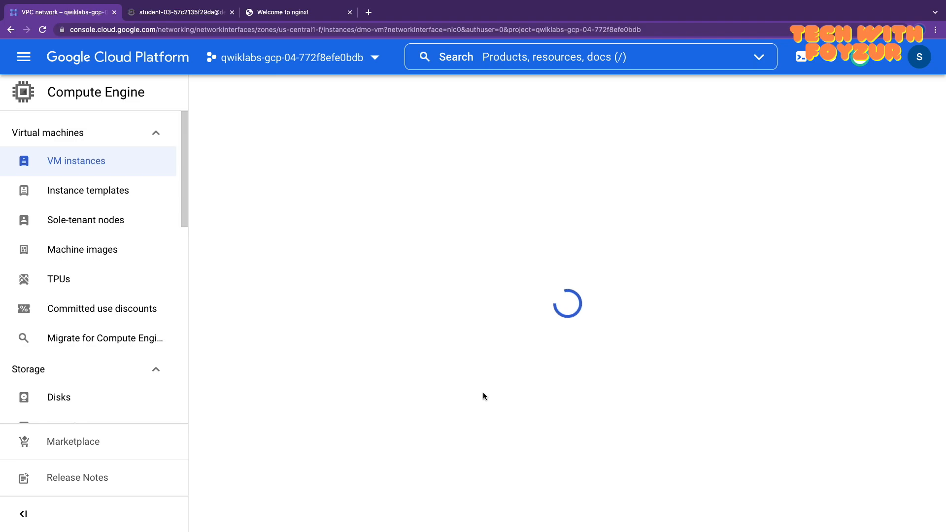
pyautogui.scroll(-5, 491, 417)
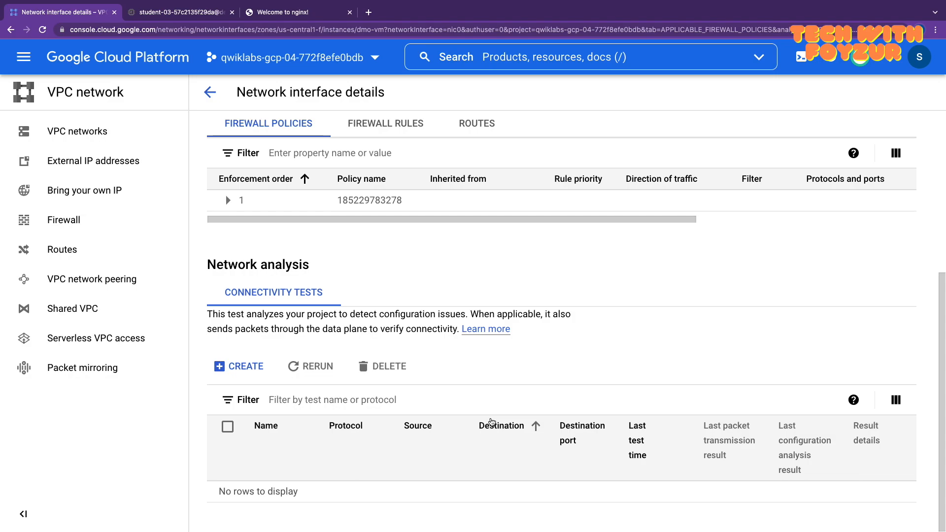
pyautogui.scroll(5, 491, 421)
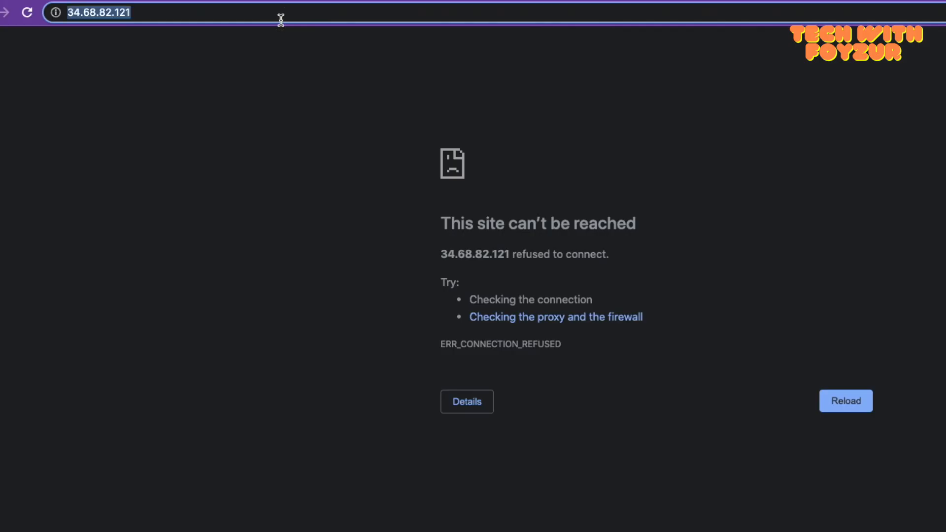
# - Load 34.68.82.121 in the browser and check the web page served by dmo-vm
pyautogui.click(215, 33)
pyautogui.press('Return')
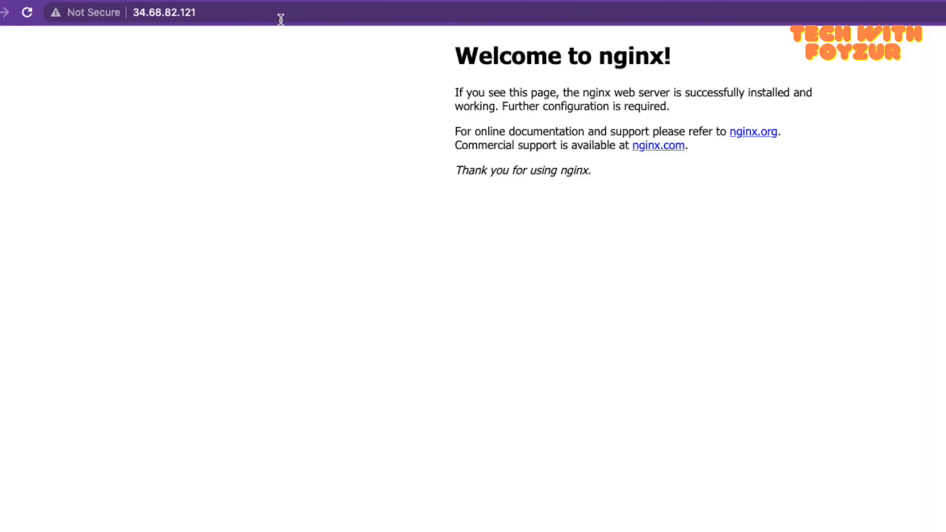
pyautogui.moveTo(458, 52); pyautogui.dragTo(706, 180)
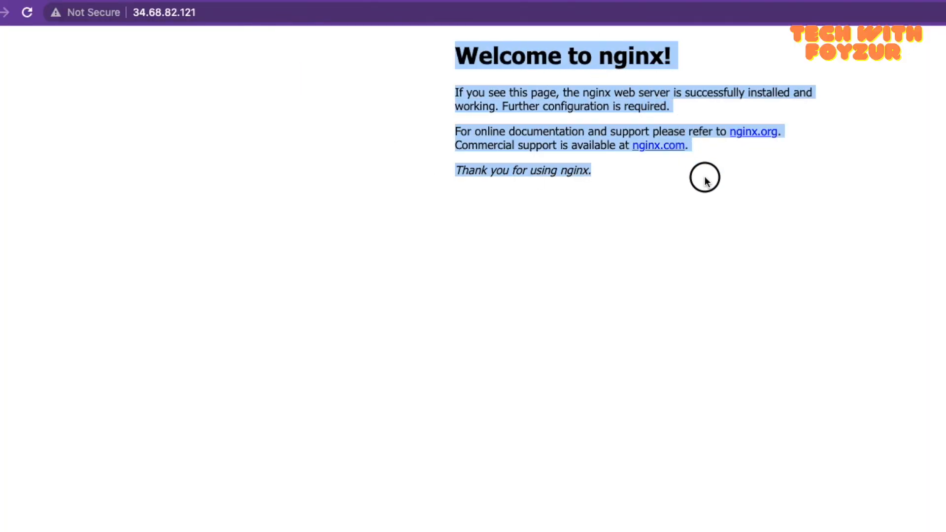